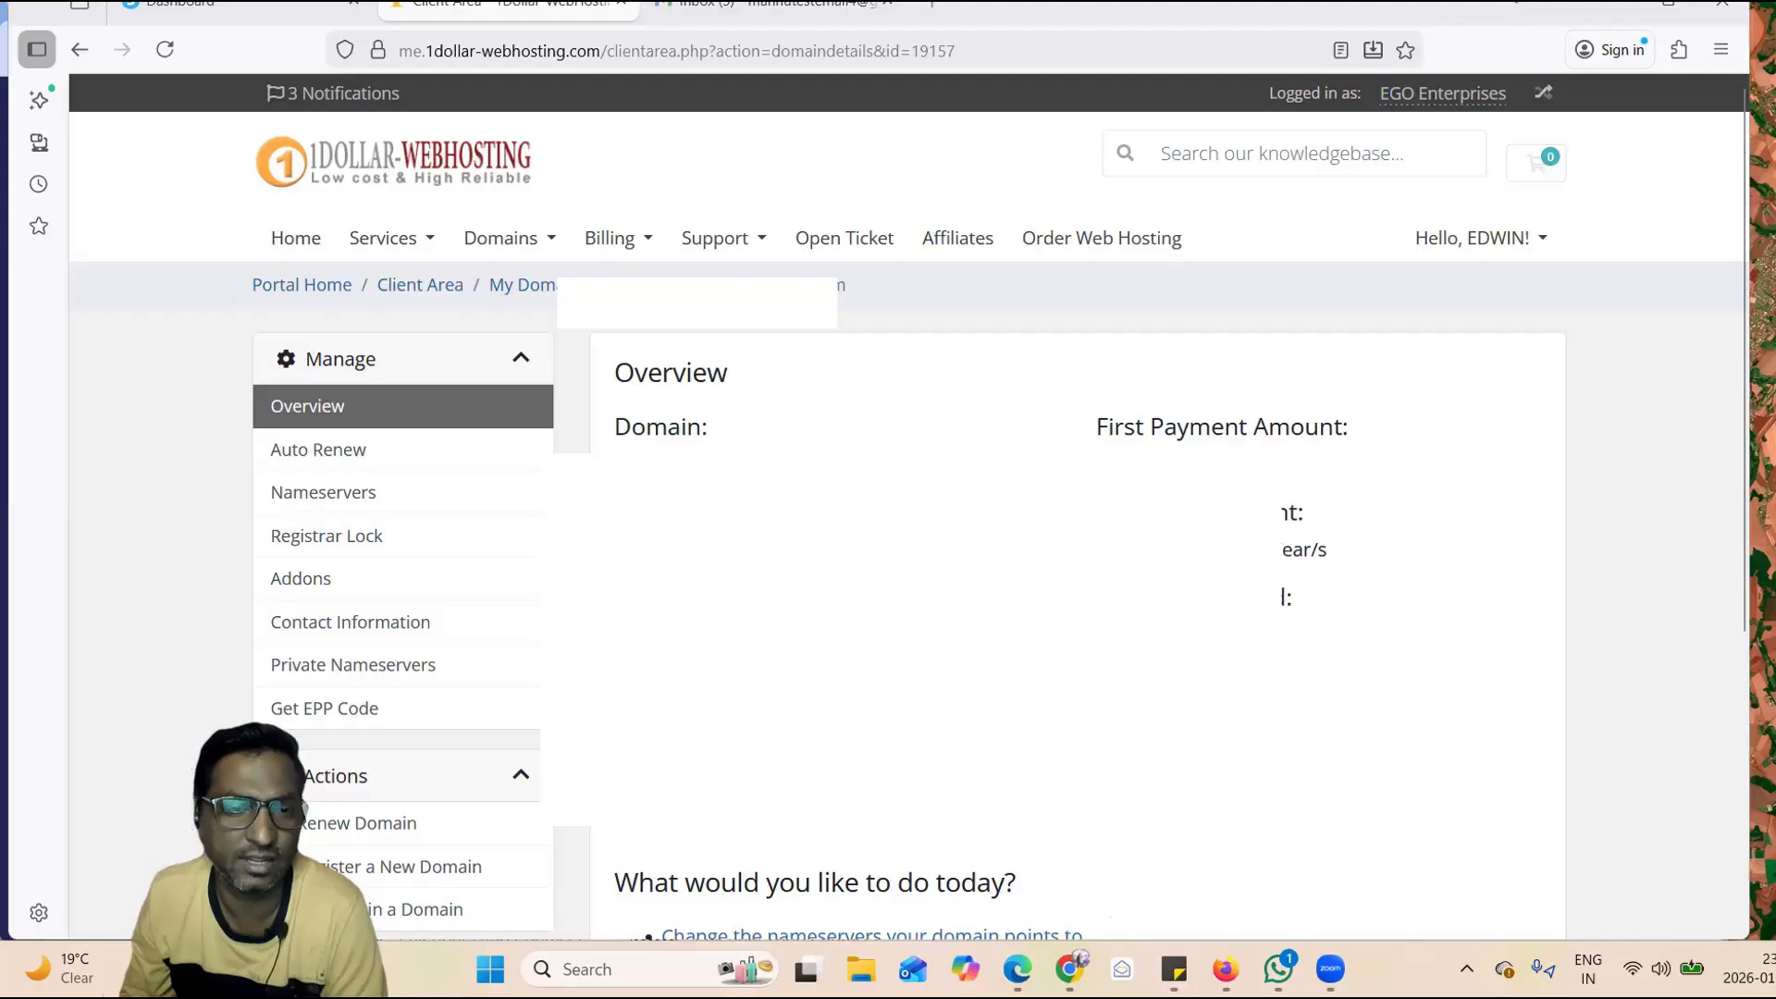
- Switch to cPanel in Chrome and dismiss the AI-Powered Website Generation banner
{"action": "key", "text": "alt+Tab"}
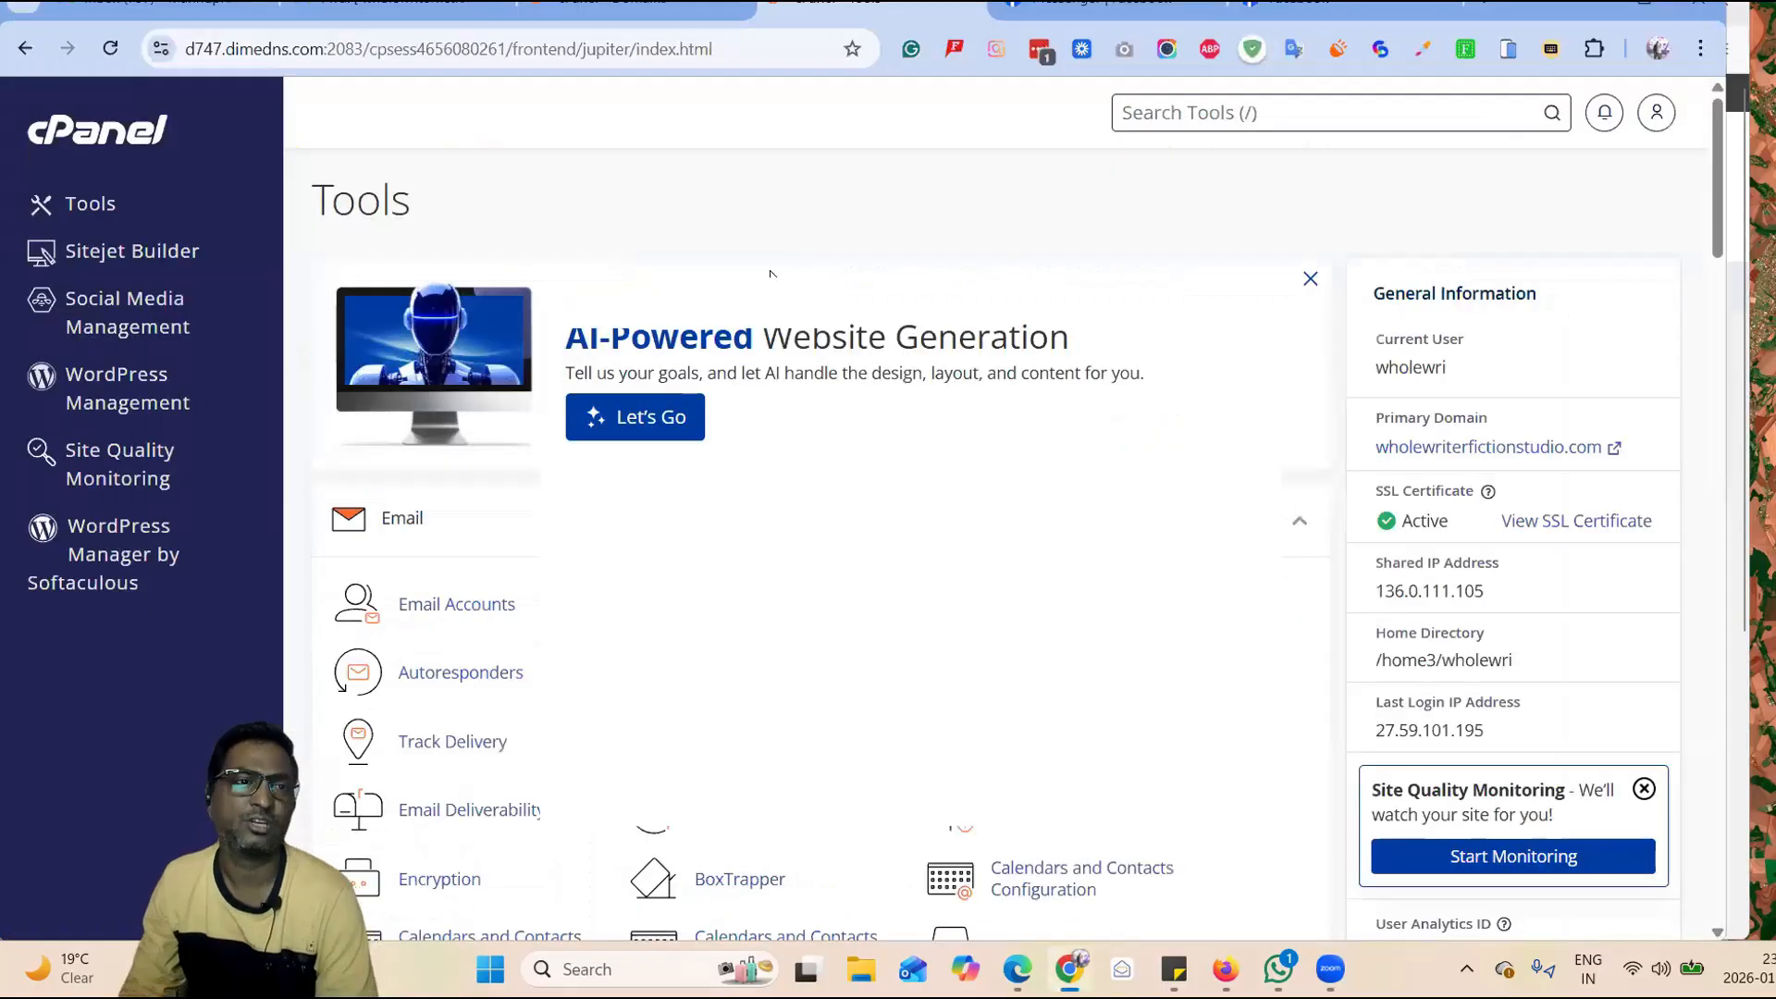
{"action": "left_click", "coordinate": [1308, 281]}
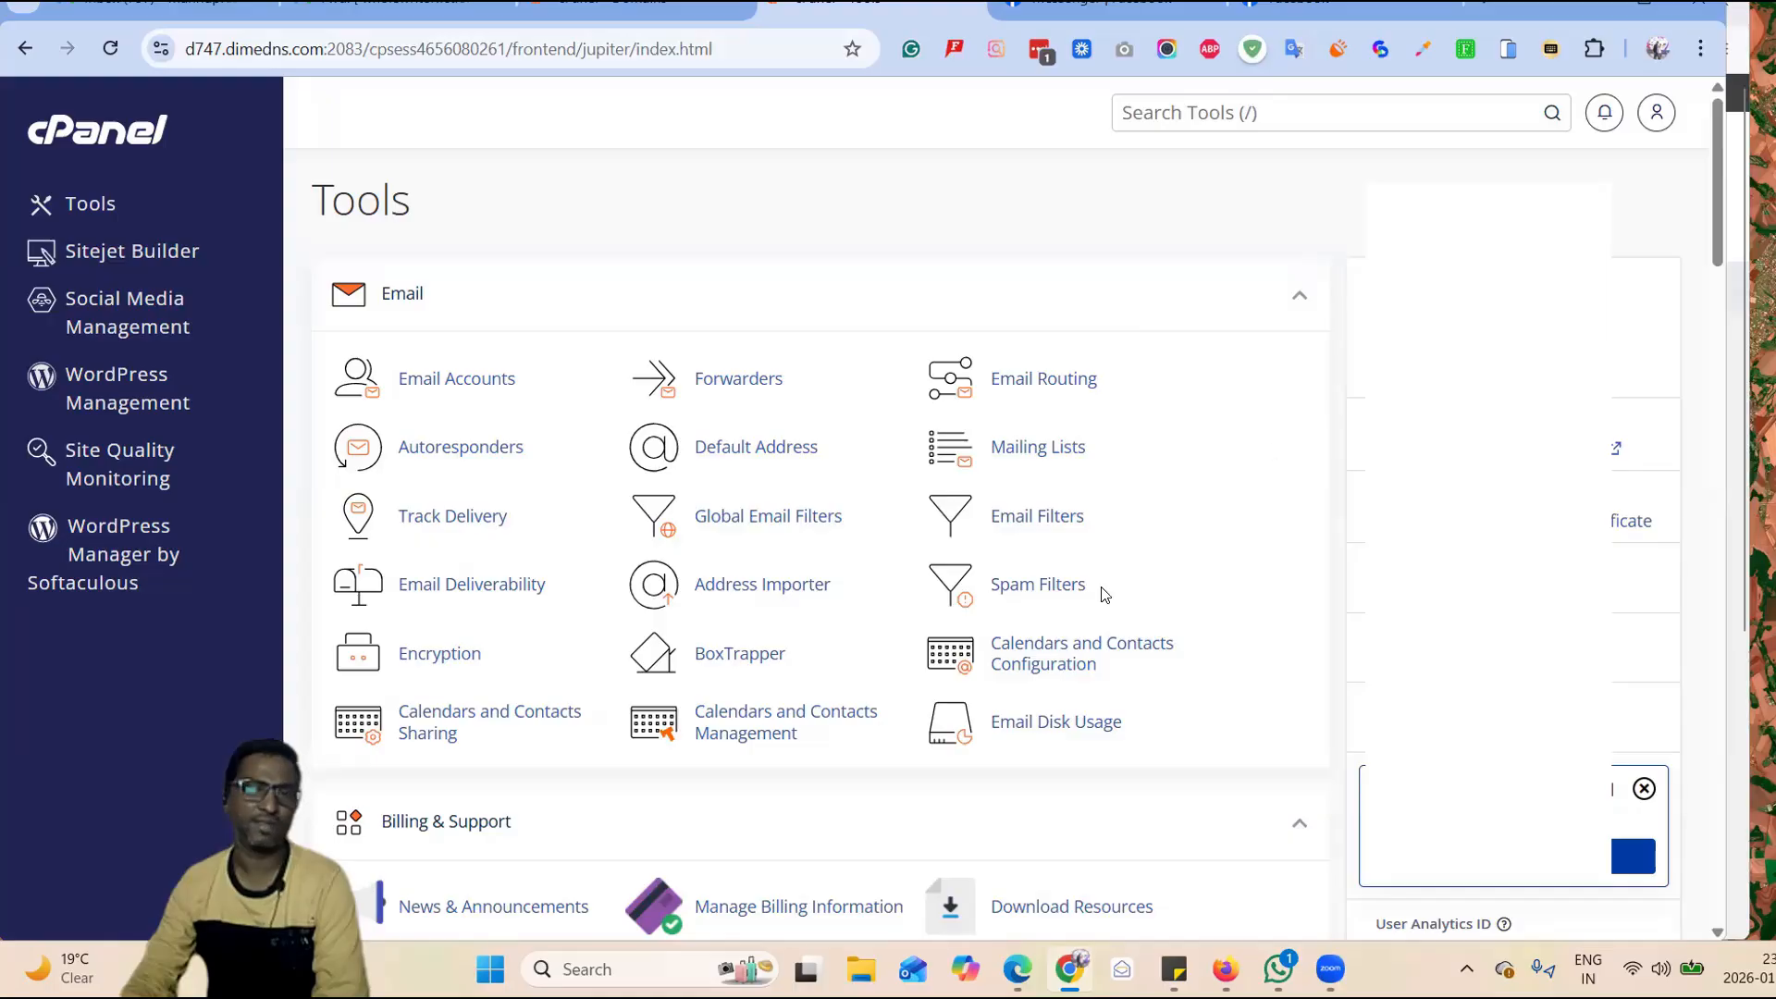
- Look through the Email, Billing & Support, Files, Databases and Domains sections on the Tools page
{"action": "scroll", "coordinate": [1101, 597], "scroll_direction": "down", "scroll_amount": 6}
{"action": "scroll", "coordinate": [1085, 614], "scroll_direction": "down", "scroll_amount": 4}
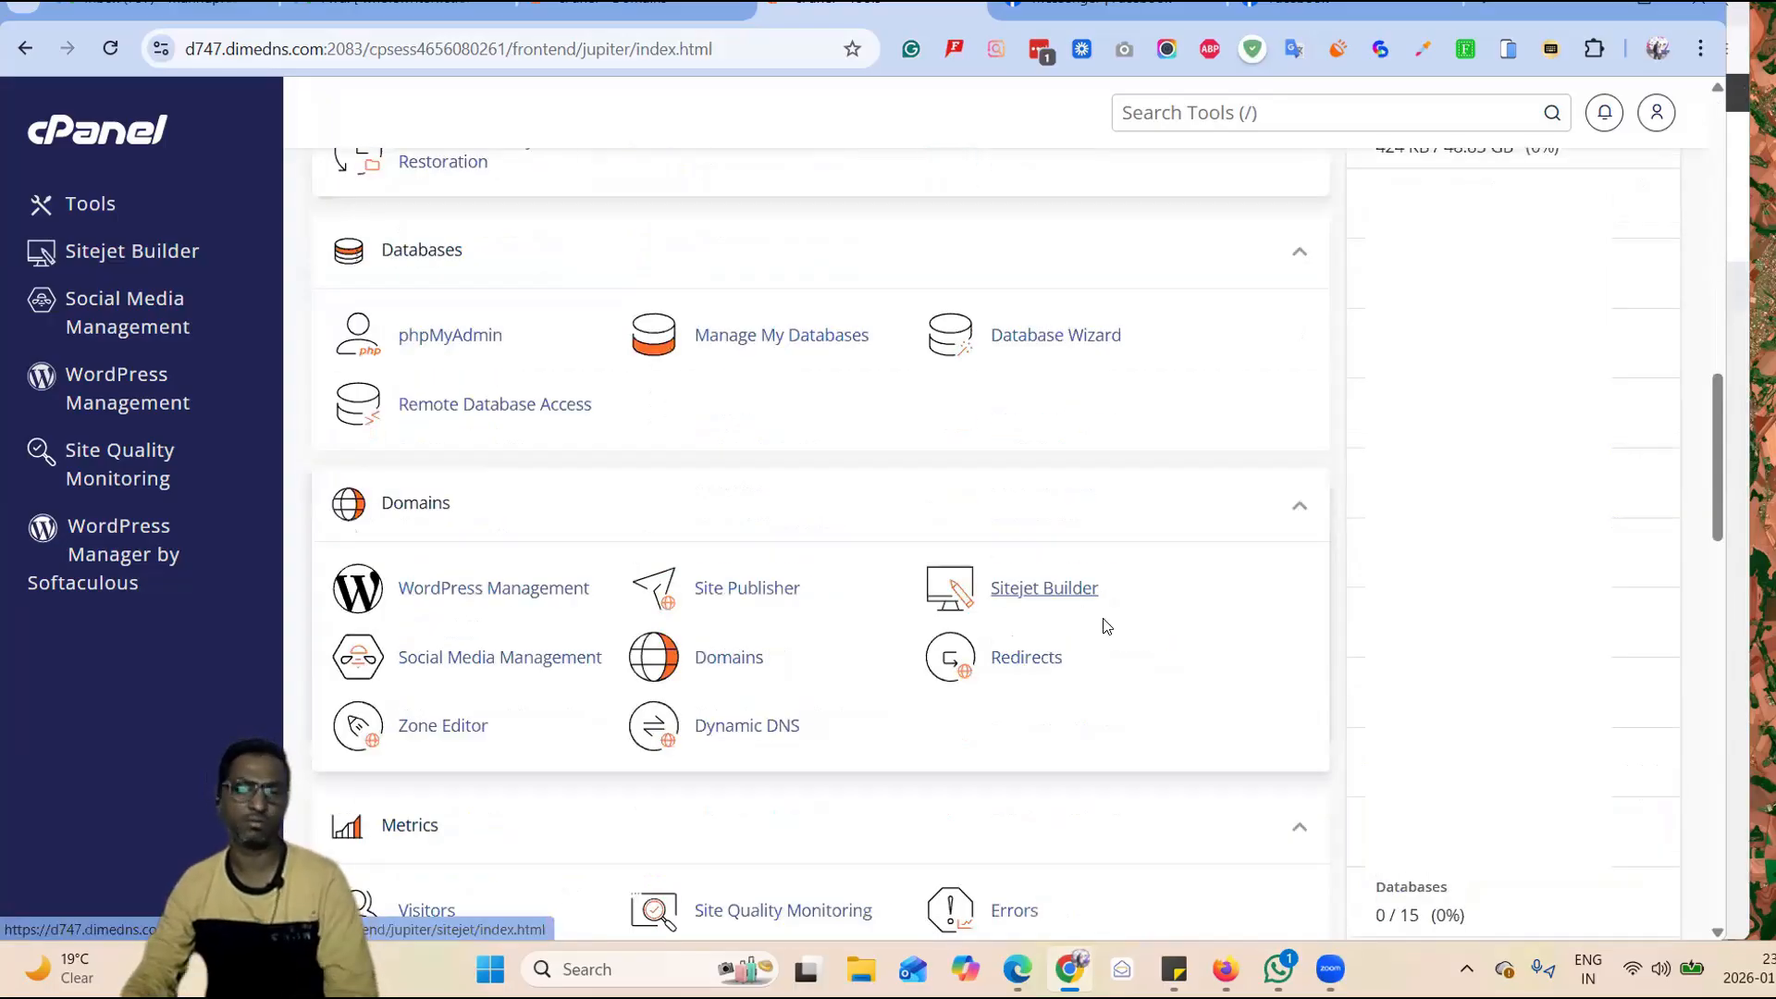
{"action": "scroll", "coordinate": [1205, 583], "scroll_direction": "up", "scroll_amount": 12}
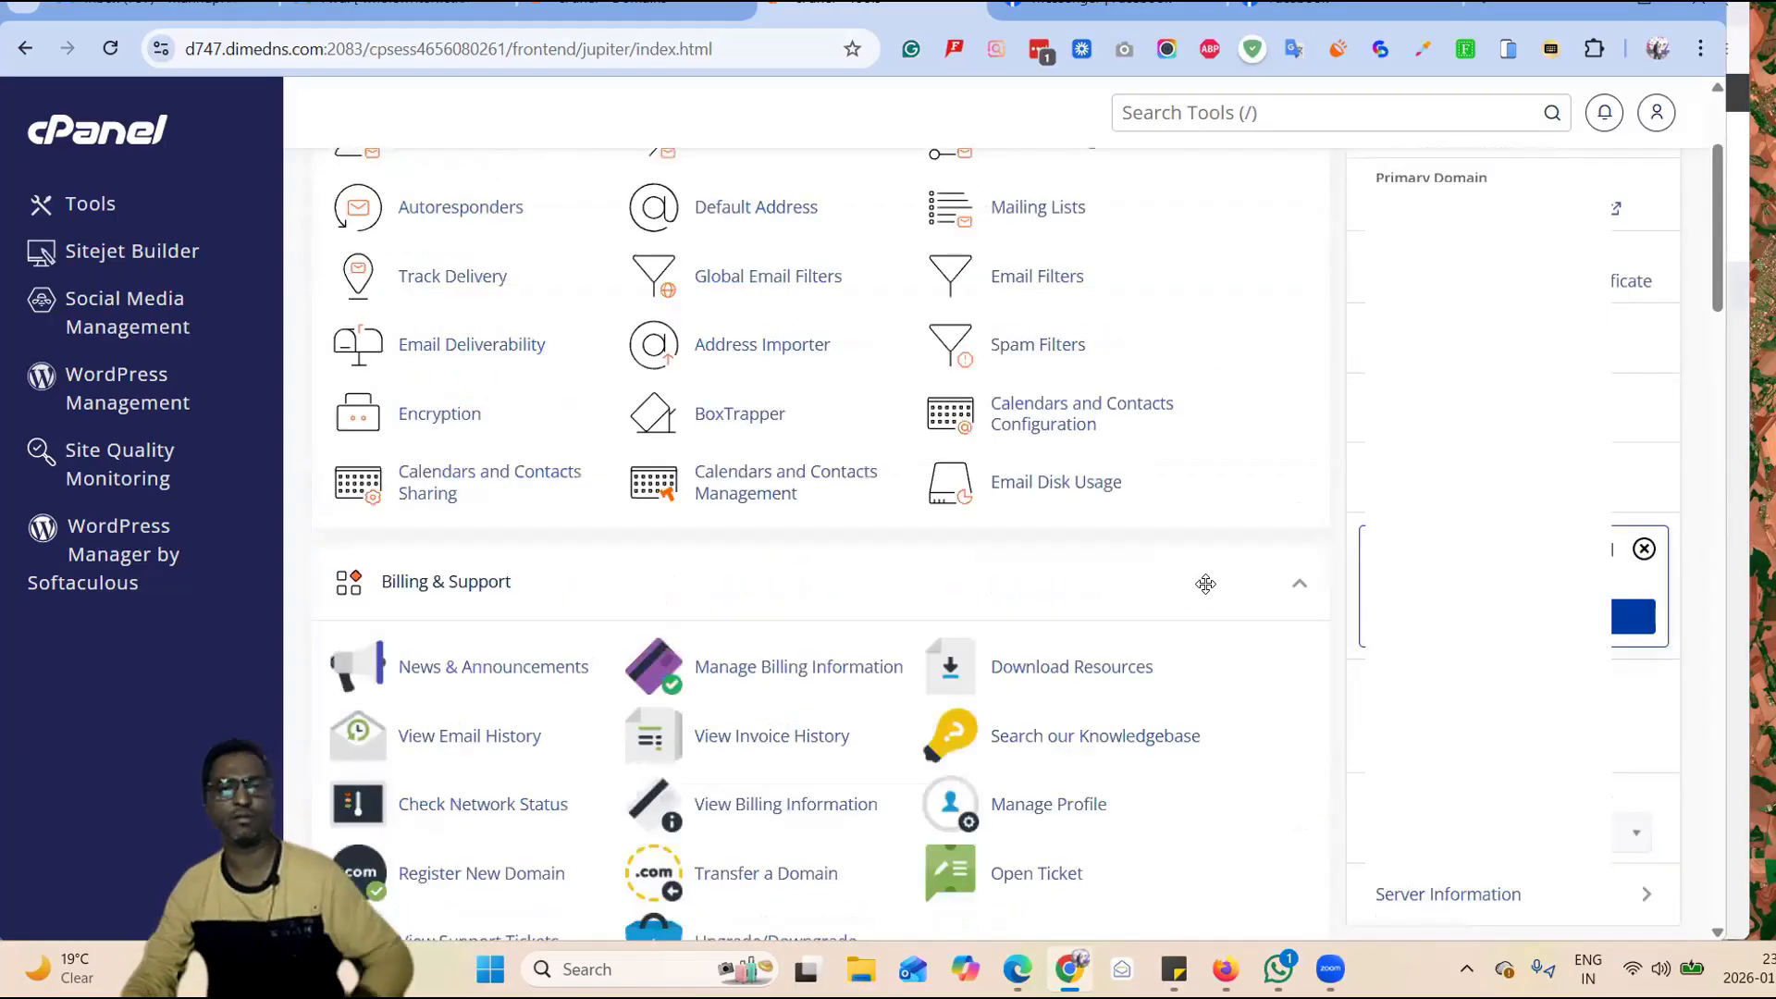
{"action": "scroll", "coordinate": [1205, 584], "scroll_direction": "up", "scroll_amount": 3}
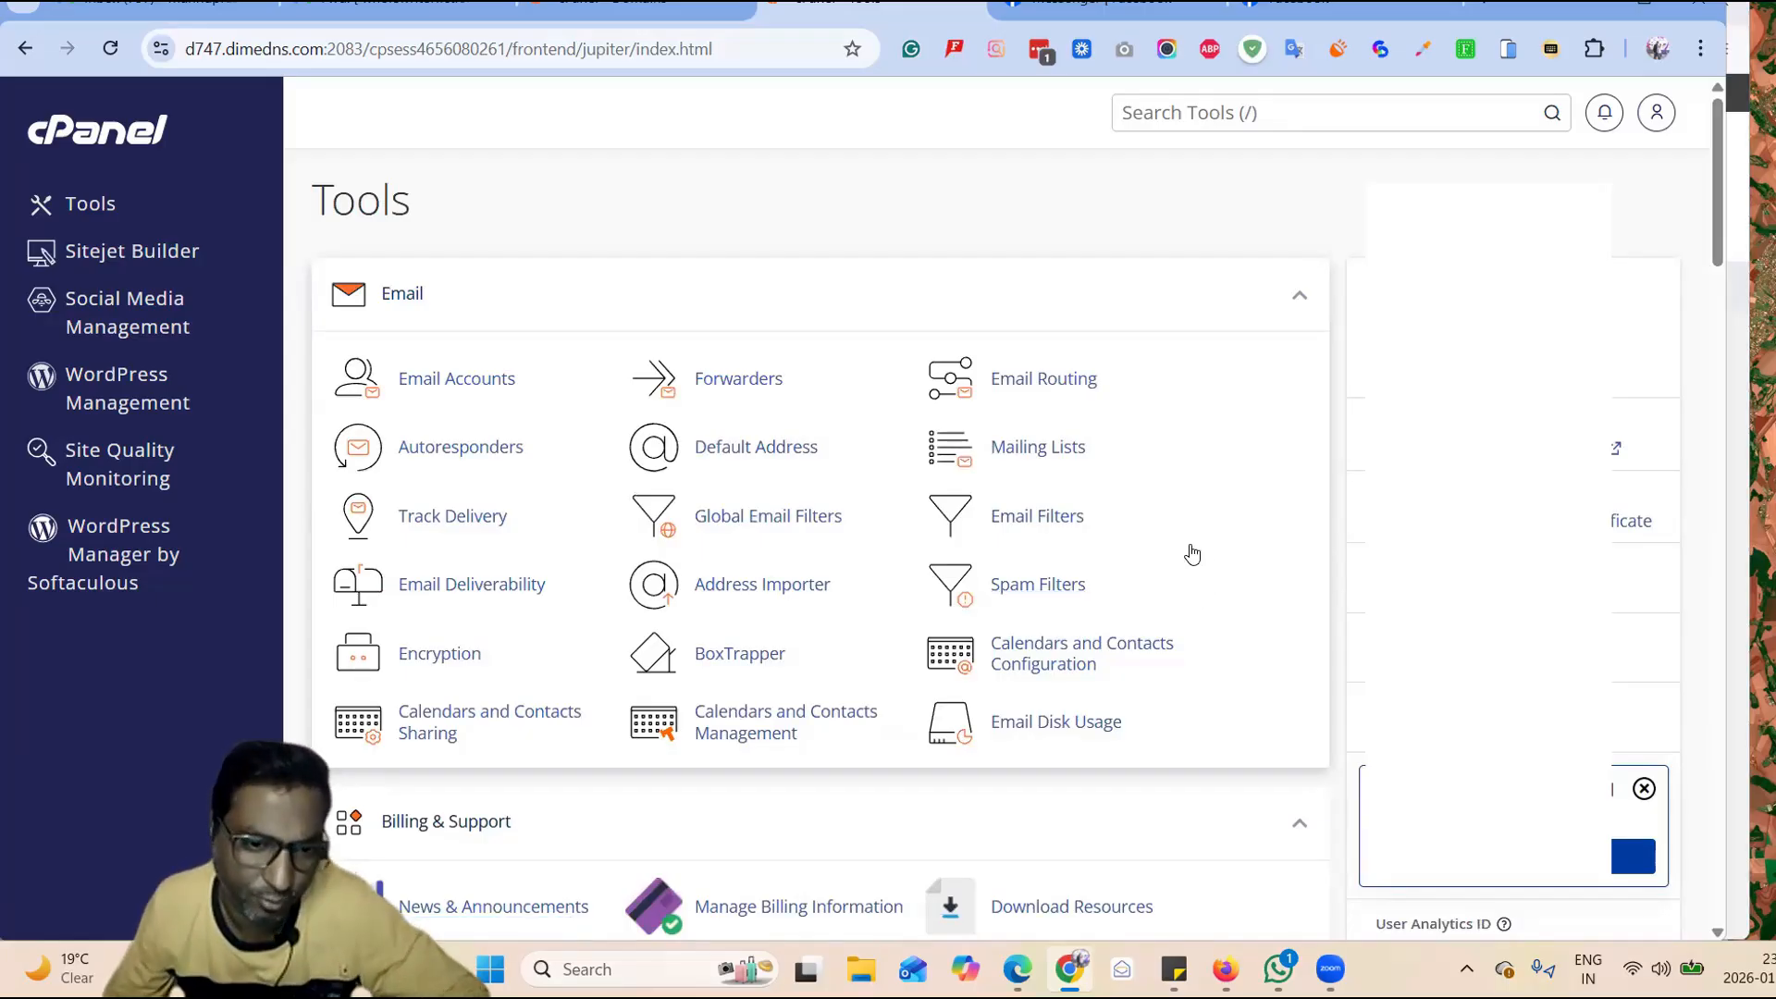
{"action": "scroll", "coordinate": [1192, 553], "scroll_direction": "down", "scroll_amount": 5}
{"action": "scroll", "coordinate": [1190, 552], "scroll_direction": "down", "scroll_amount": 5}
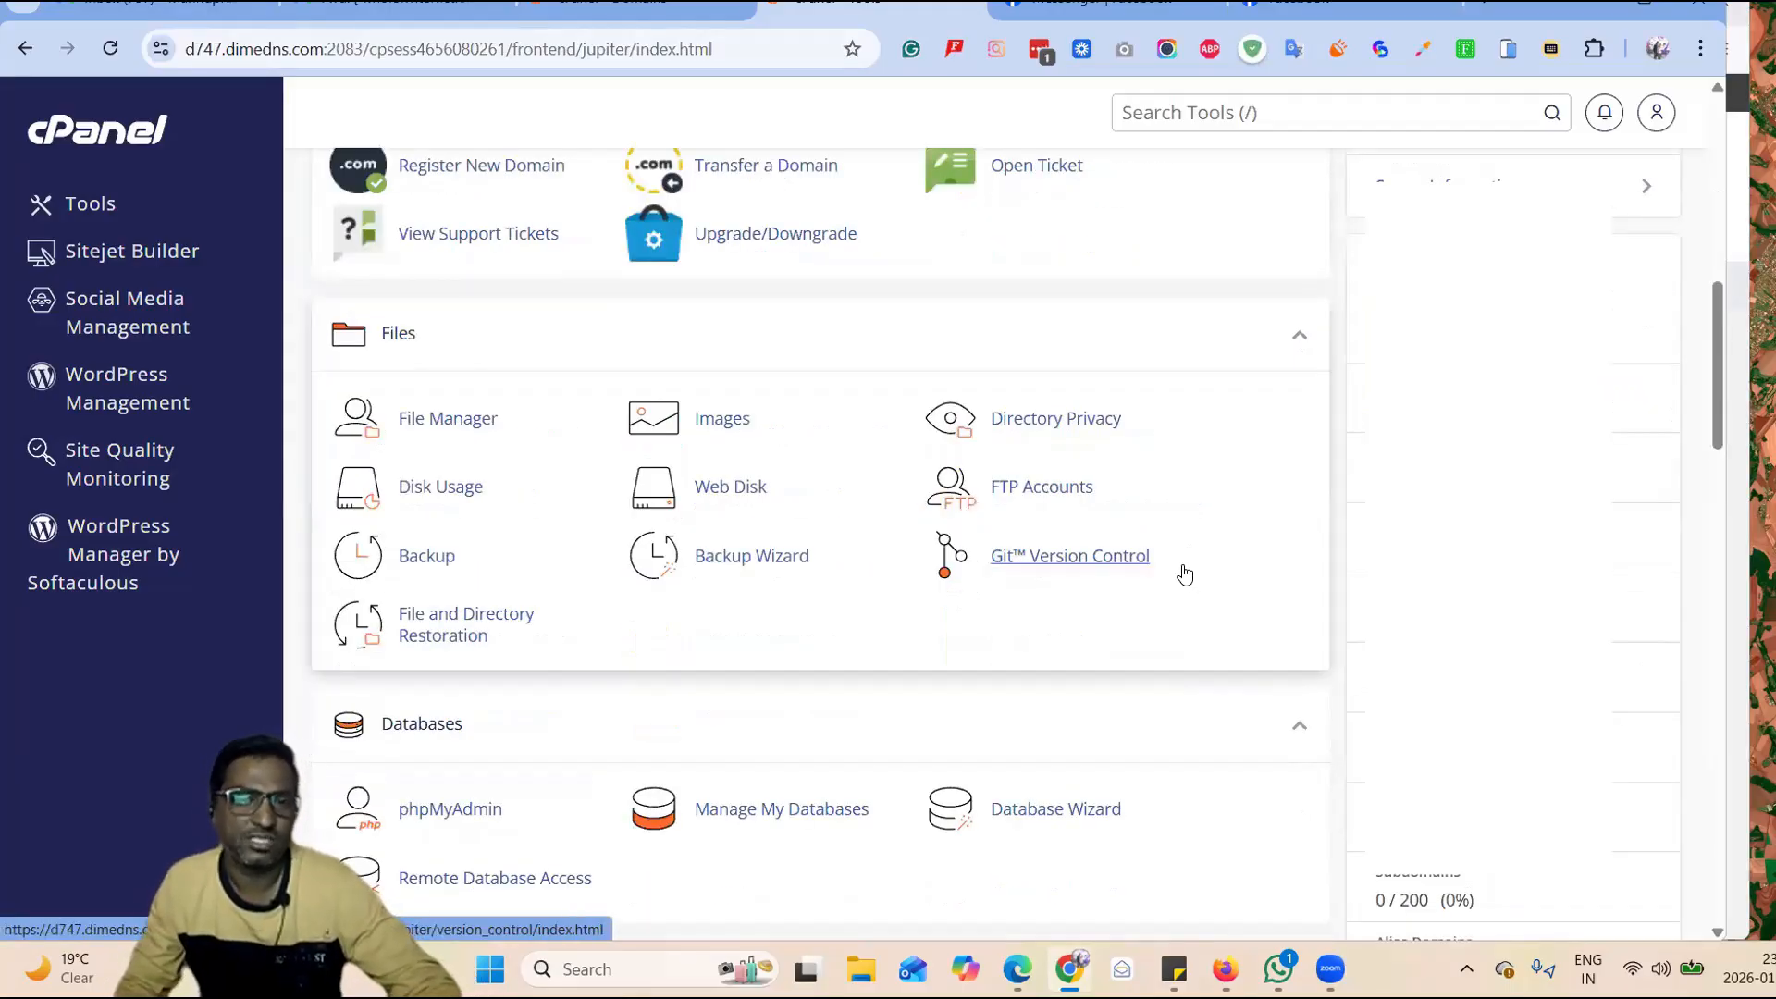
{"action": "scroll", "coordinate": [1184, 574], "scroll_direction": "up", "scroll_amount": 5}
{"action": "scroll", "coordinate": [1343, 181], "scroll_direction": "up", "scroll_amount": 5}
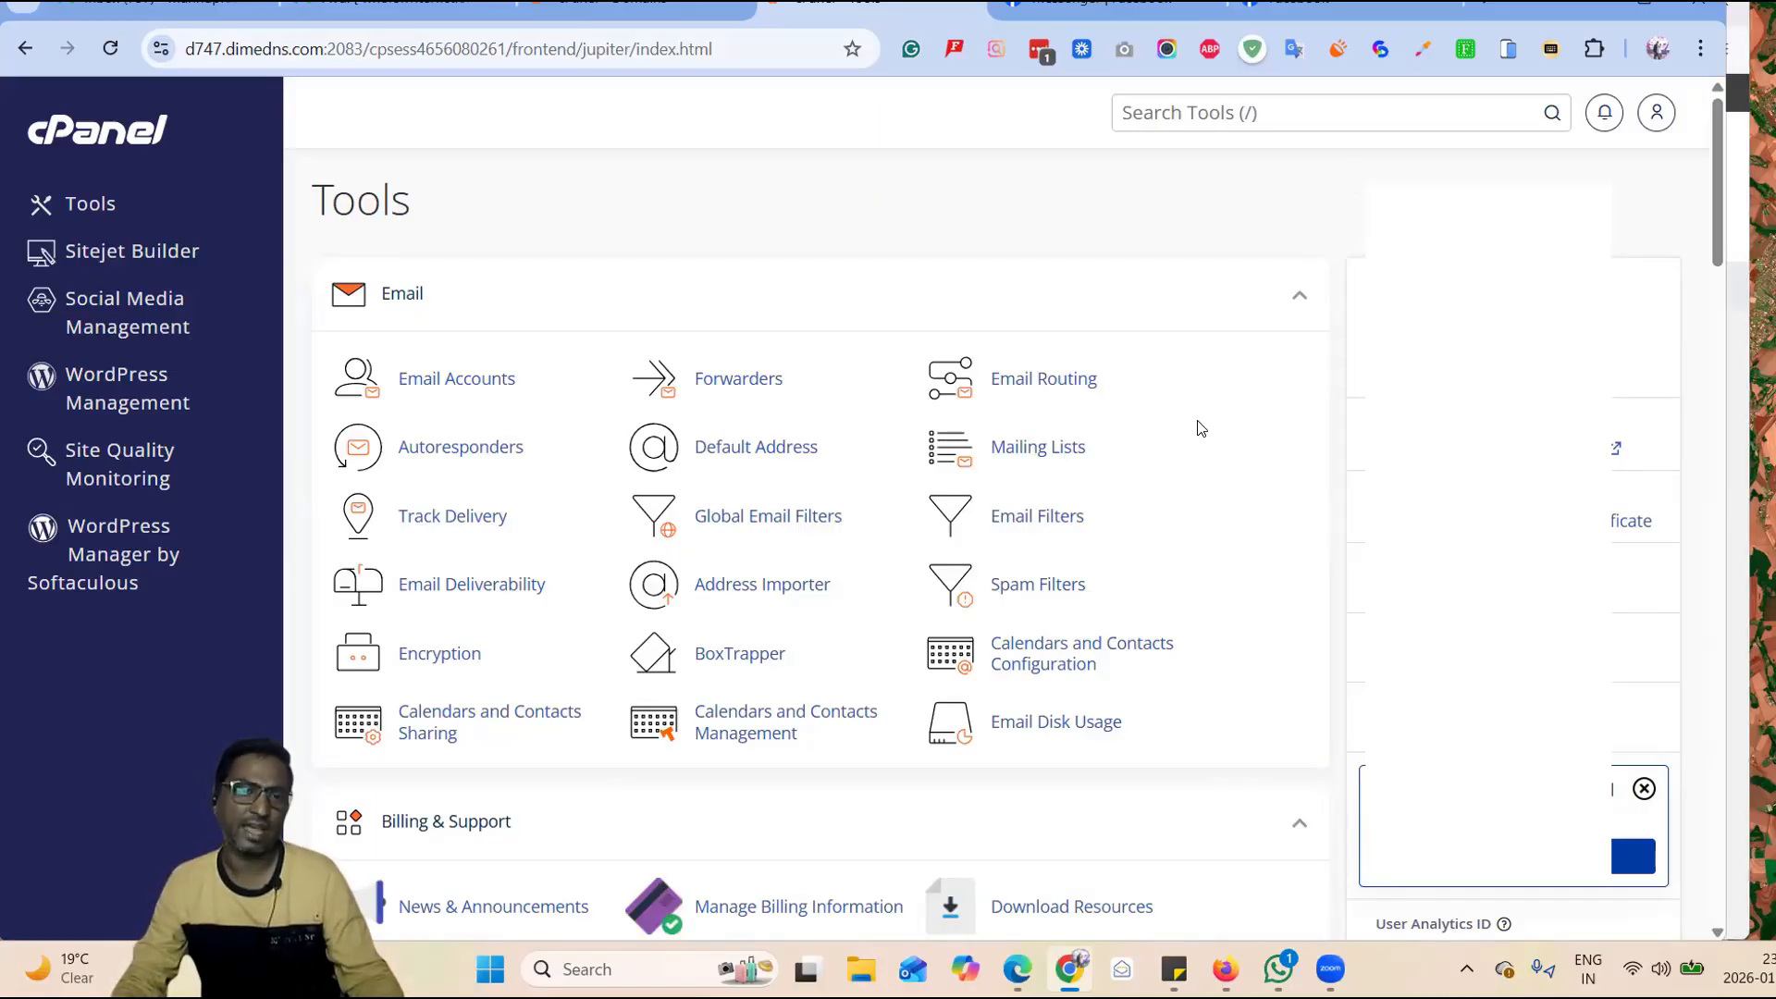
{"action": "scroll", "coordinate": [1200, 433], "scroll_direction": "down", "scroll_amount": 1}
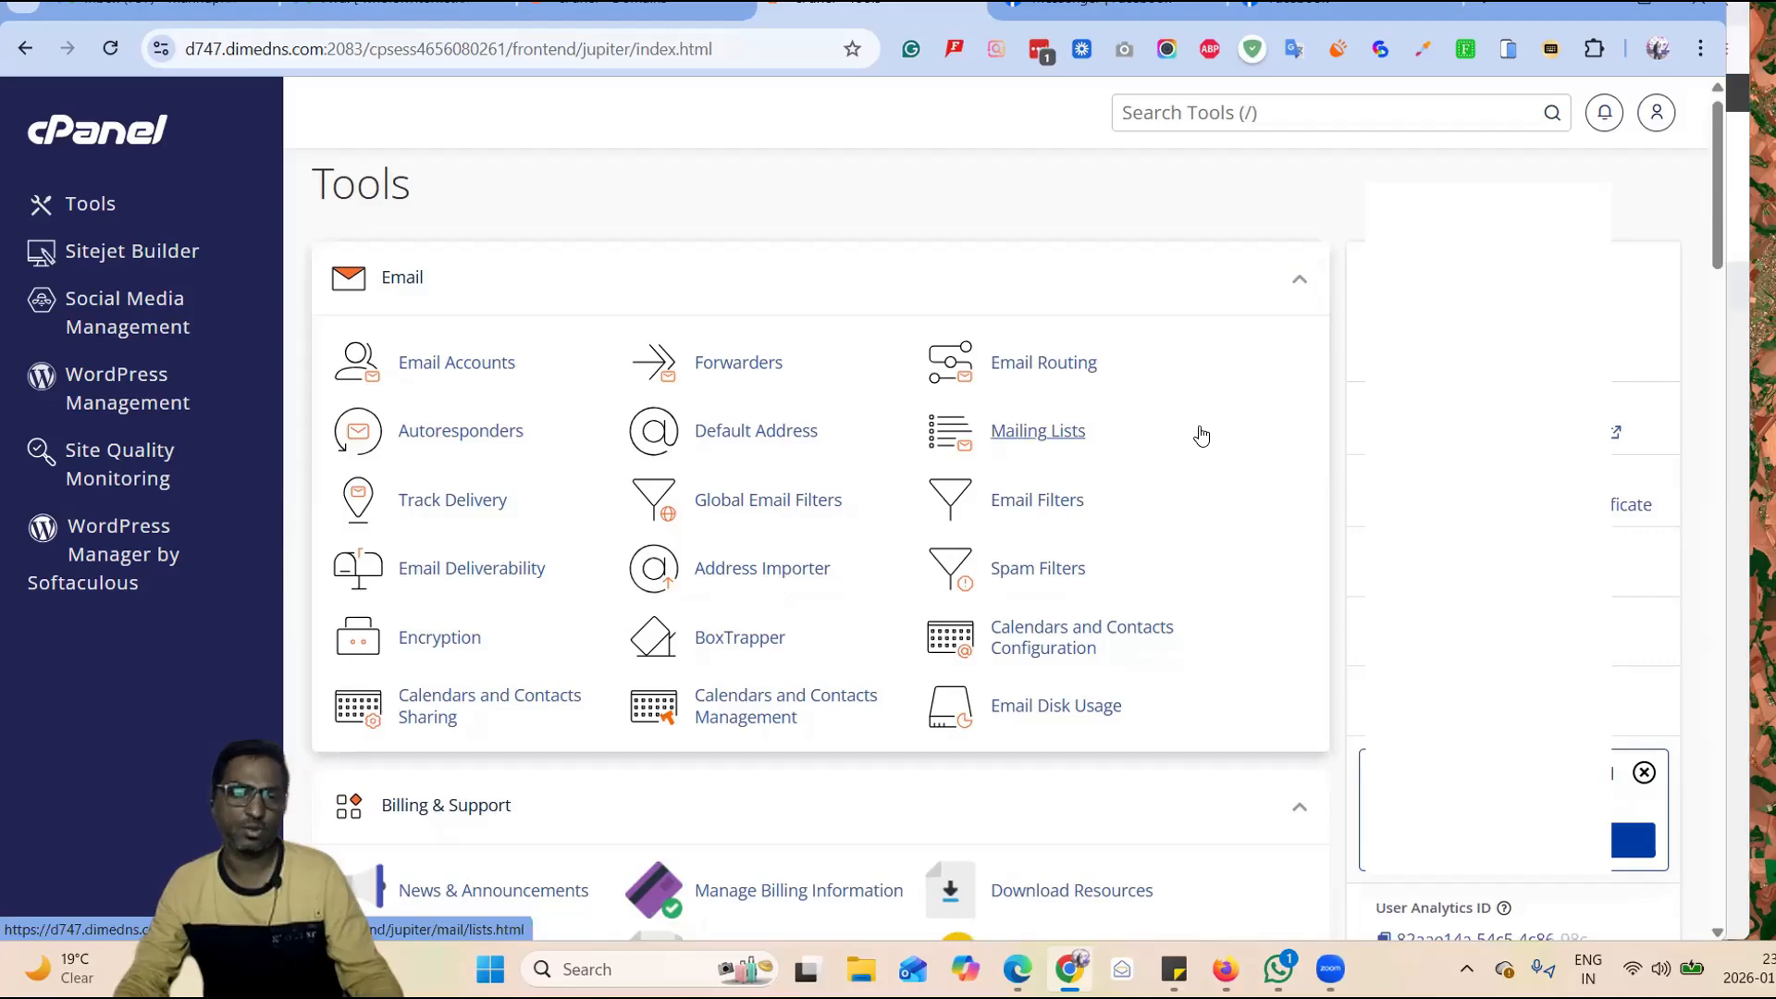
{"action": "scroll", "coordinate": [1201, 433], "scroll_direction": "down", "scroll_amount": 6}
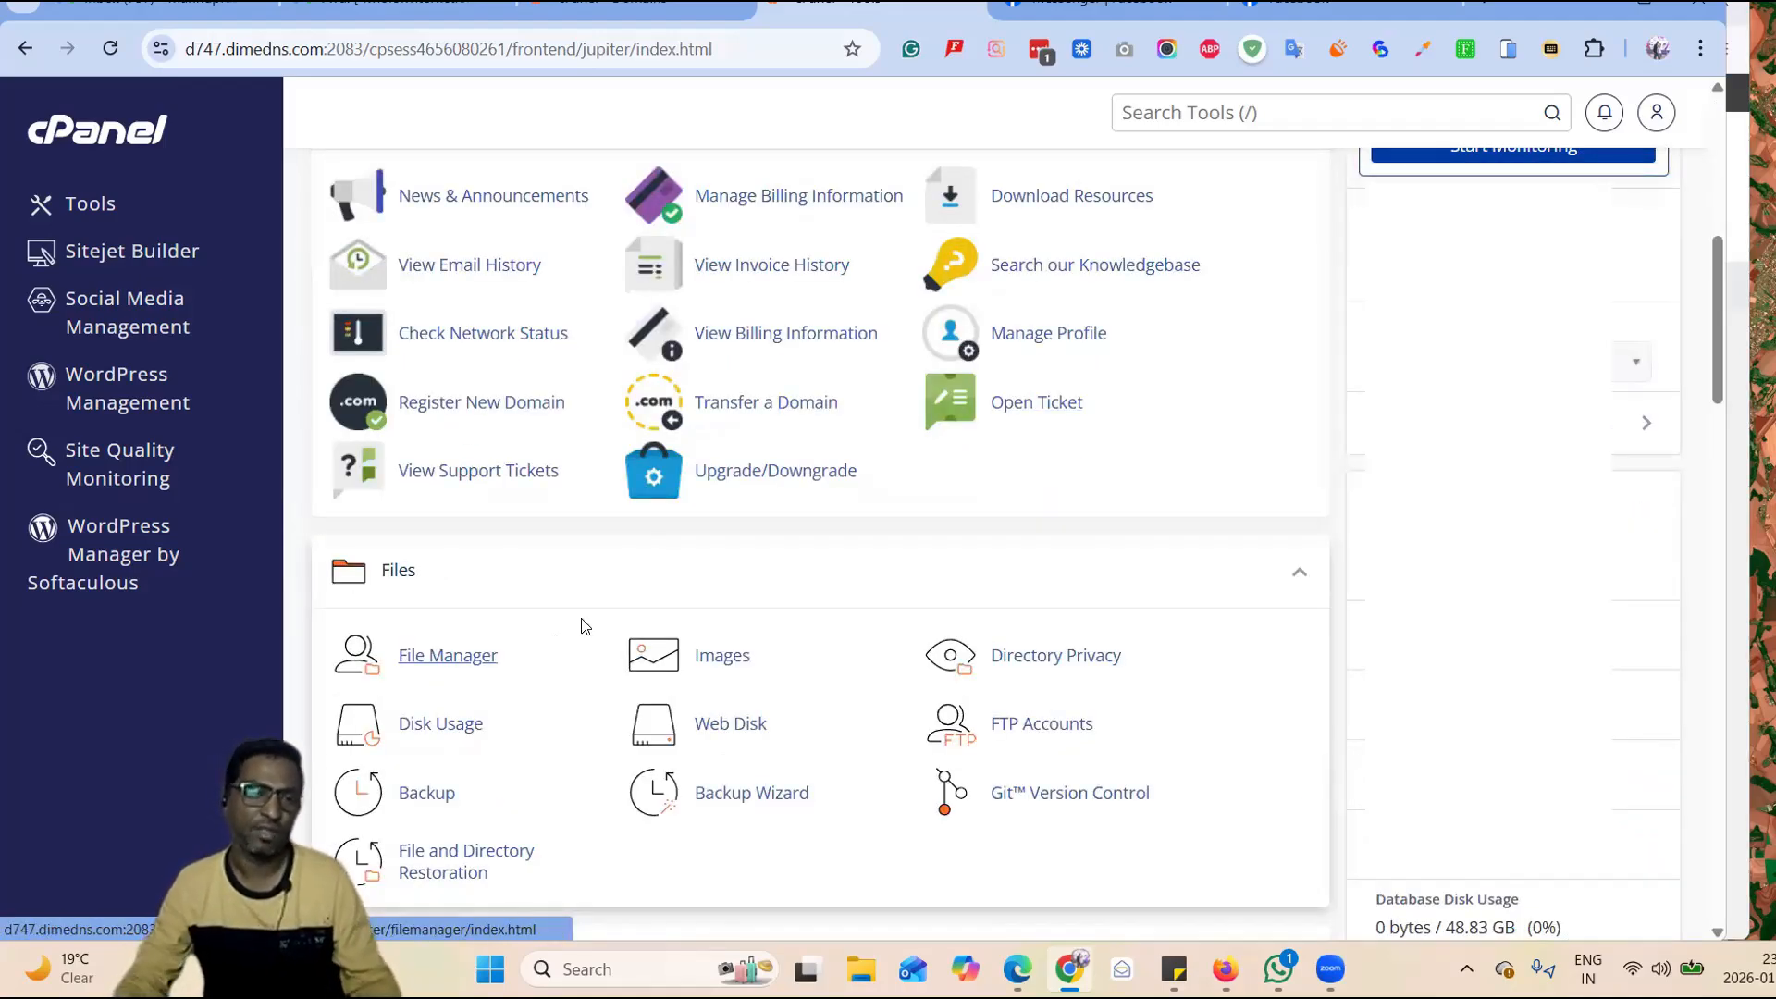
{"action": "scroll", "coordinate": [580, 623], "scroll_direction": "up", "scroll_amount": 7}
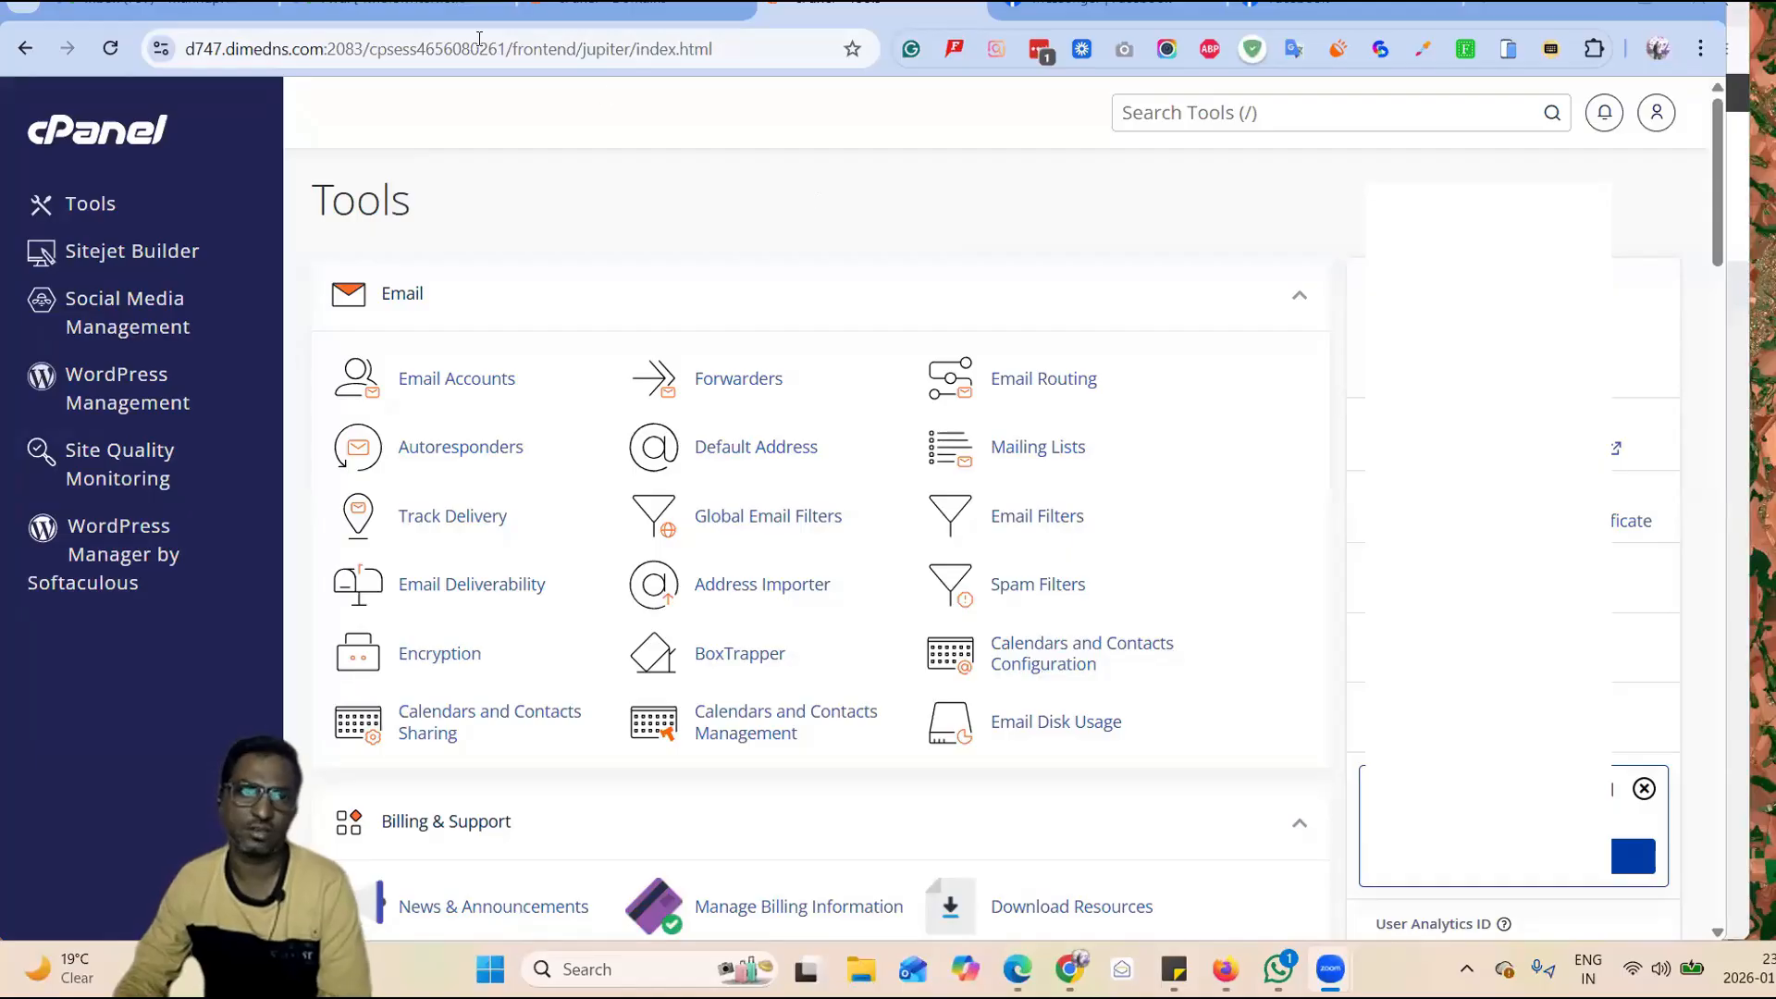
- Switch to the forwarded New cPanel Information email in Gmail and read its account information
{"action": "left_click", "coordinate": [439, 11]}
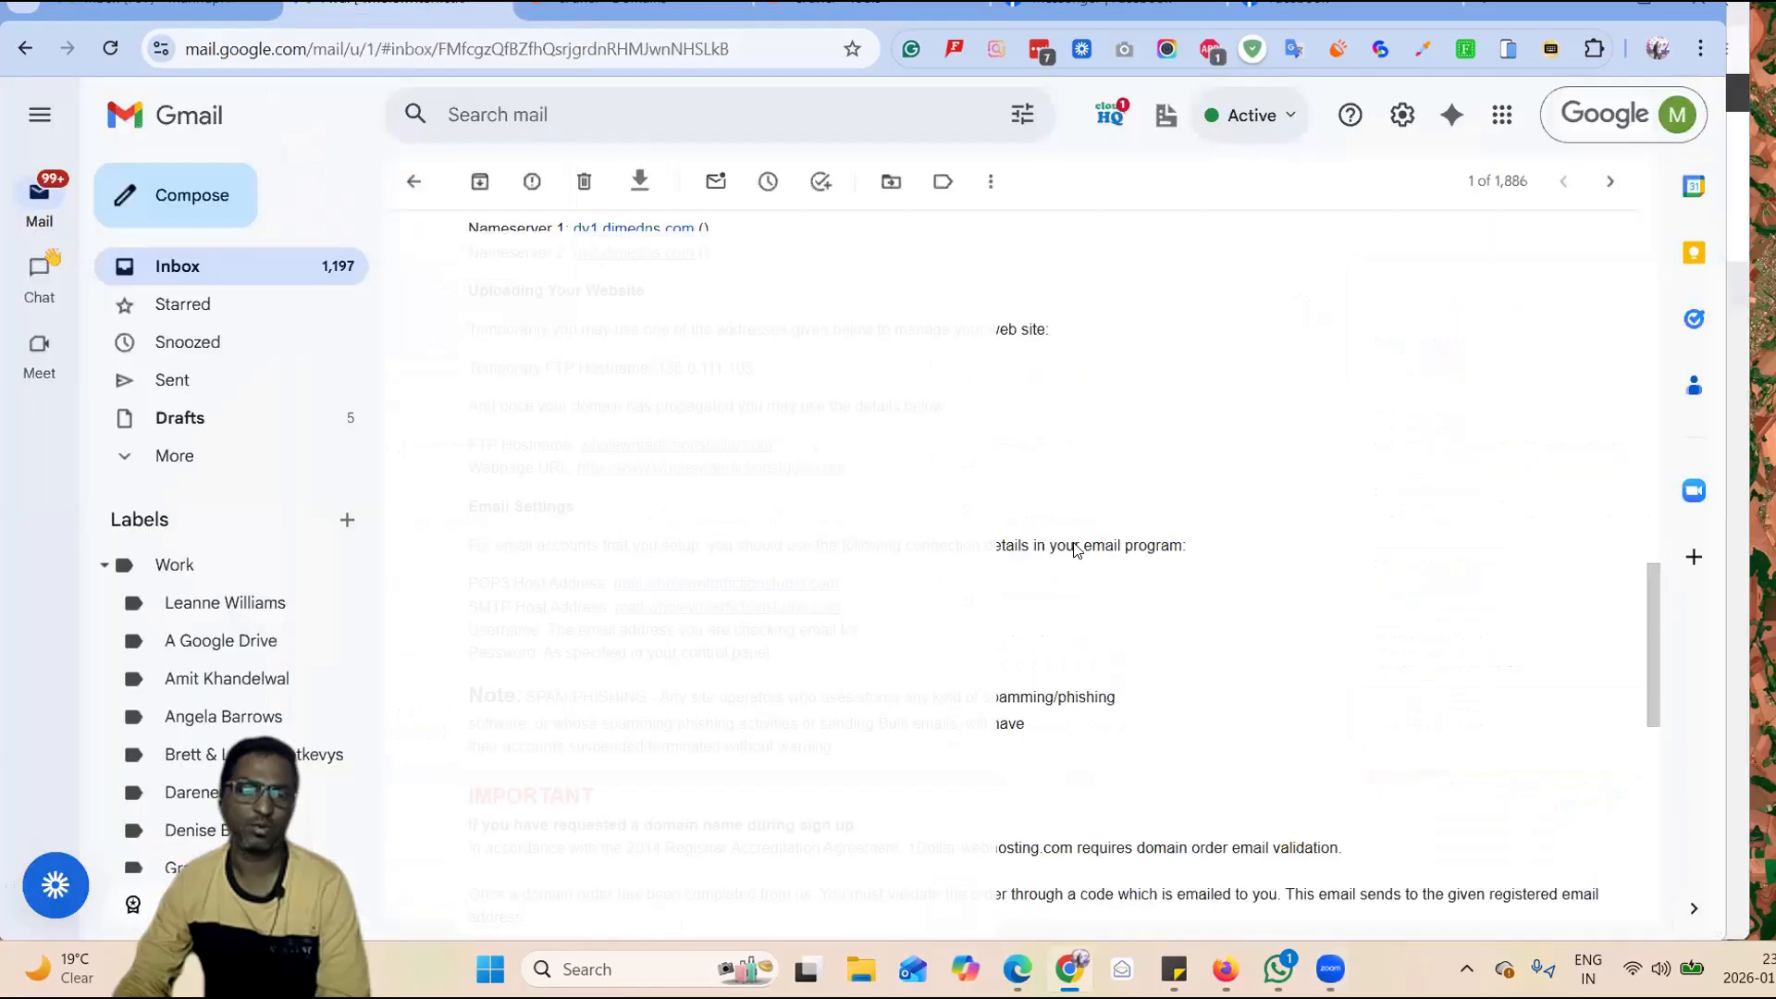
{"action": "scroll", "coordinate": [843, 443], "scroll_direction": "up", "scroll_amount": 10}
{"action": "scroll", "coordinate": [878, 383], "scroll_direction": "up", "scroll_amount": 4}
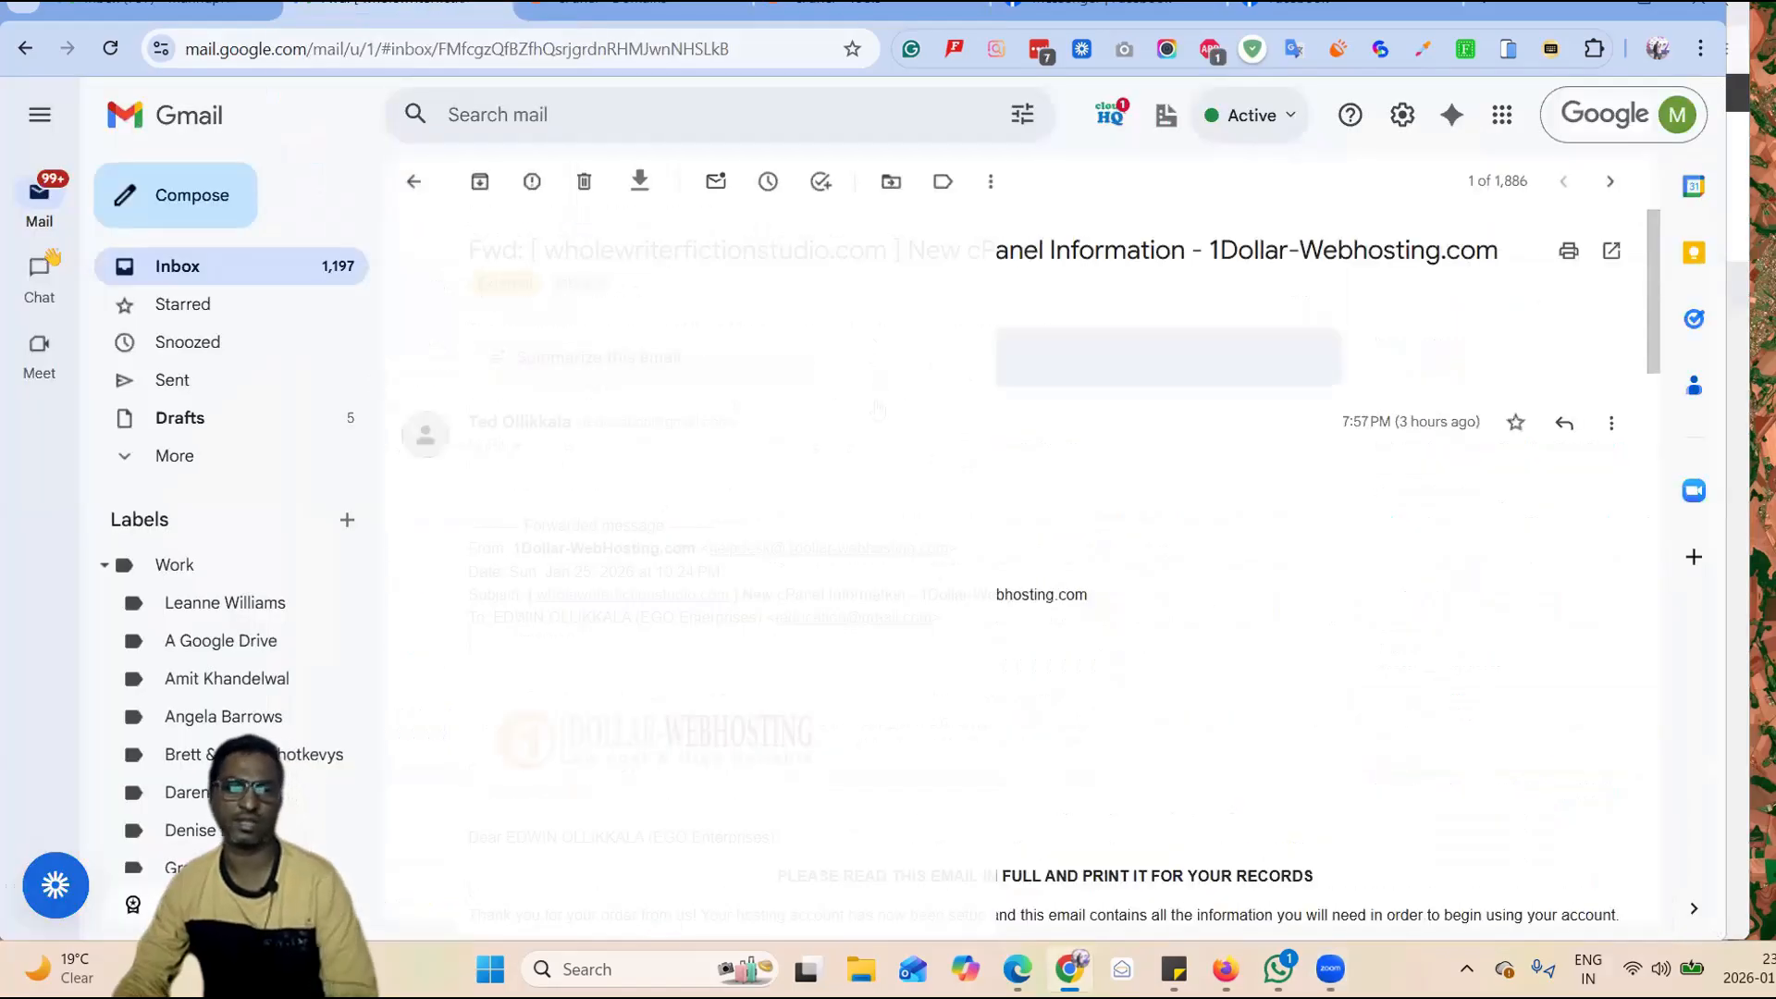
{"action": "scroll", "coordinate": [885, 423], "scroll_direction": "down", "scroll_amount": 5}
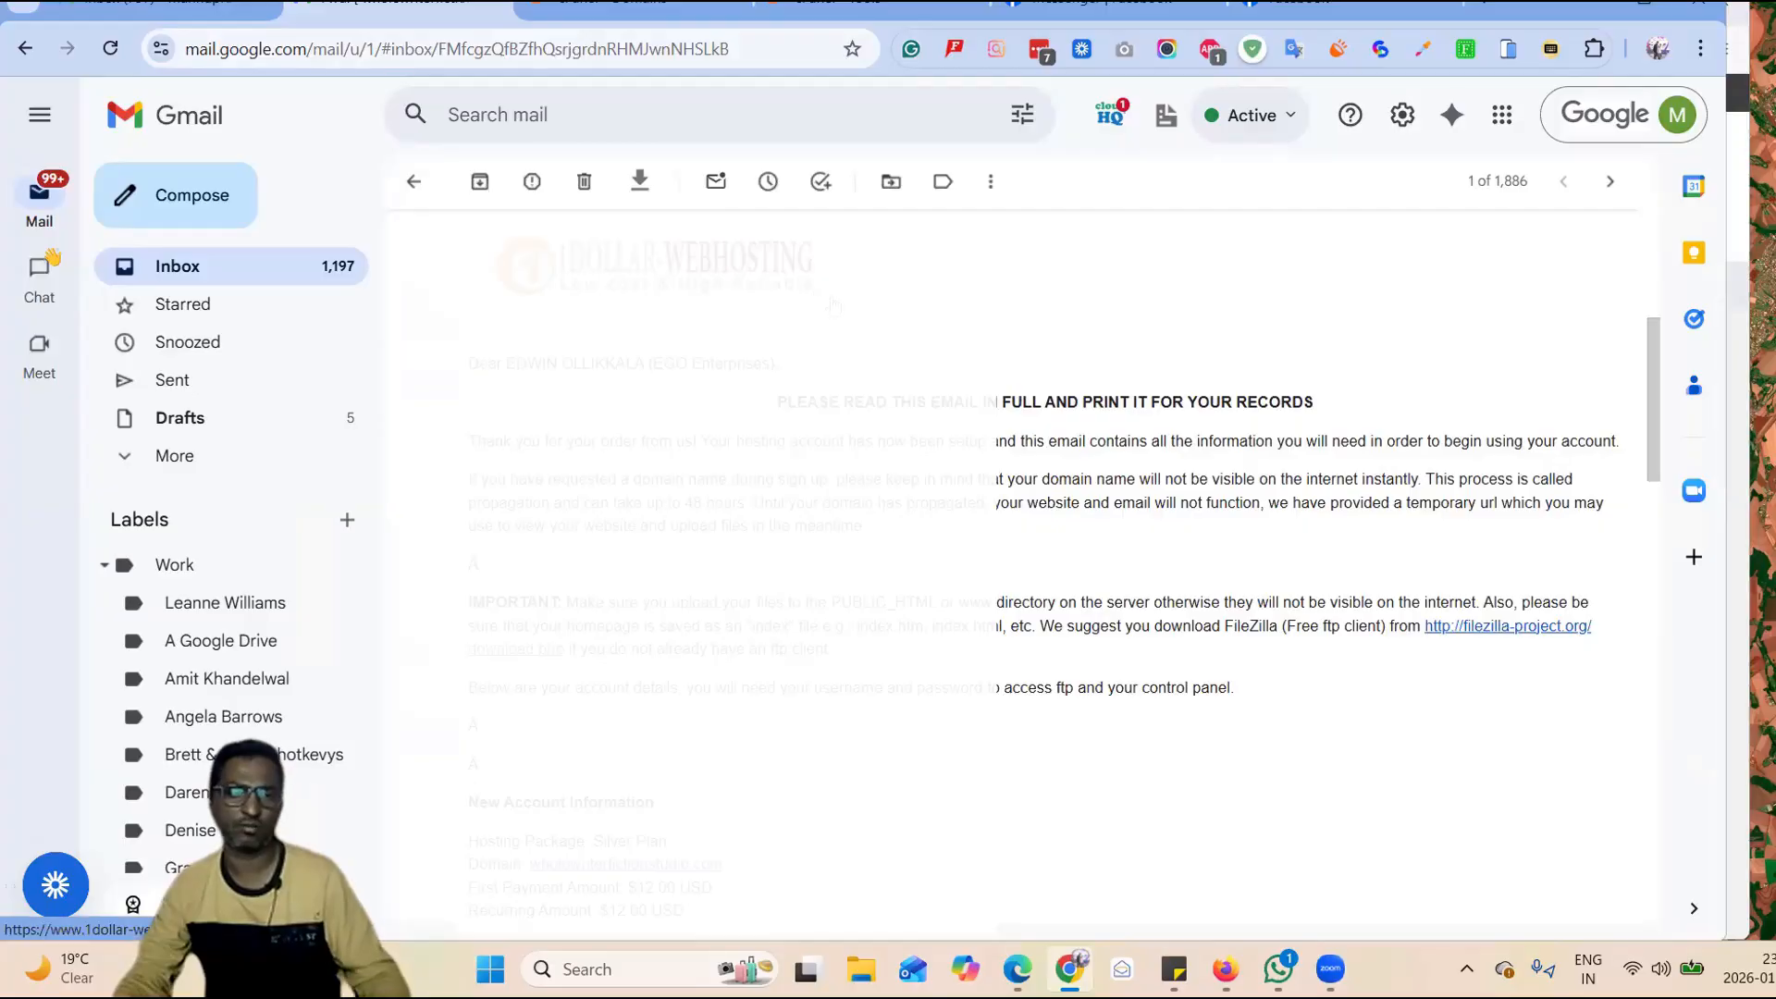
{"action": "scroll", "coordinate": [618, 408], "scroll_direction": "down", "scroll_amount": 3}
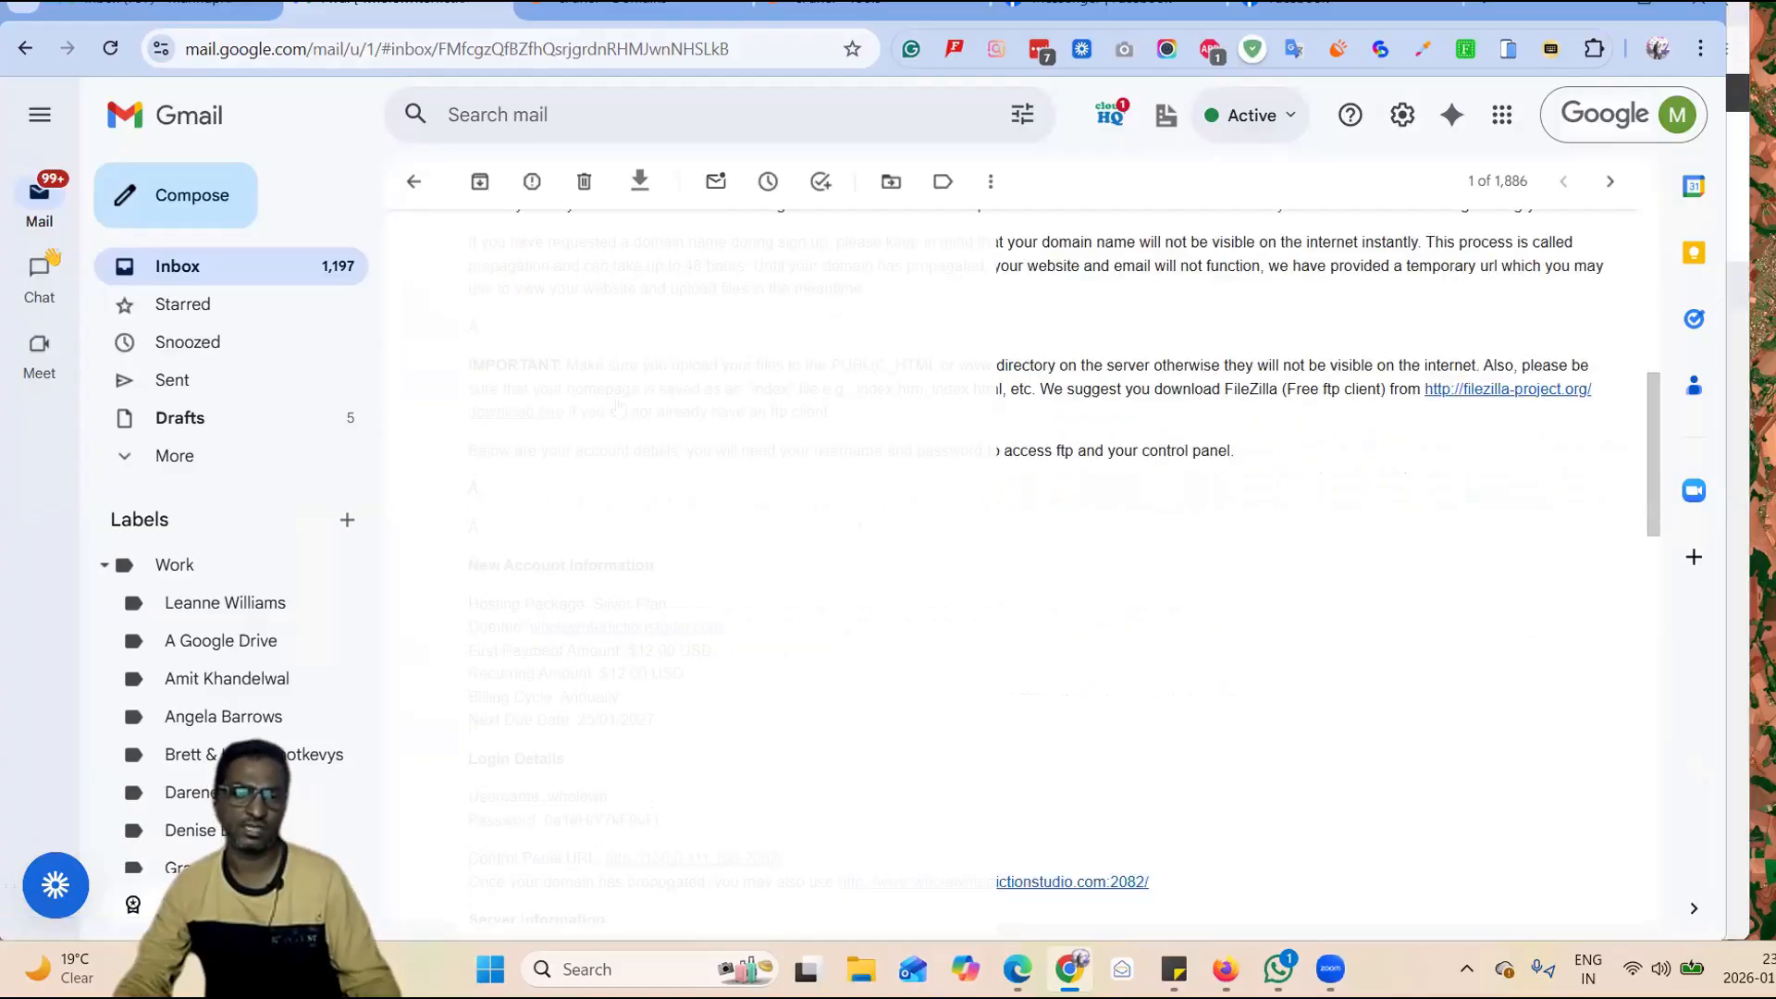
{"action": "scroll", "coordinate": [644, 476], "scroll_direction": "down", "scroll_amount": 3}
{"action": "scroll", "coordinate": [705, 459], "scroll_direction": "down", "scroll_amount": 4}
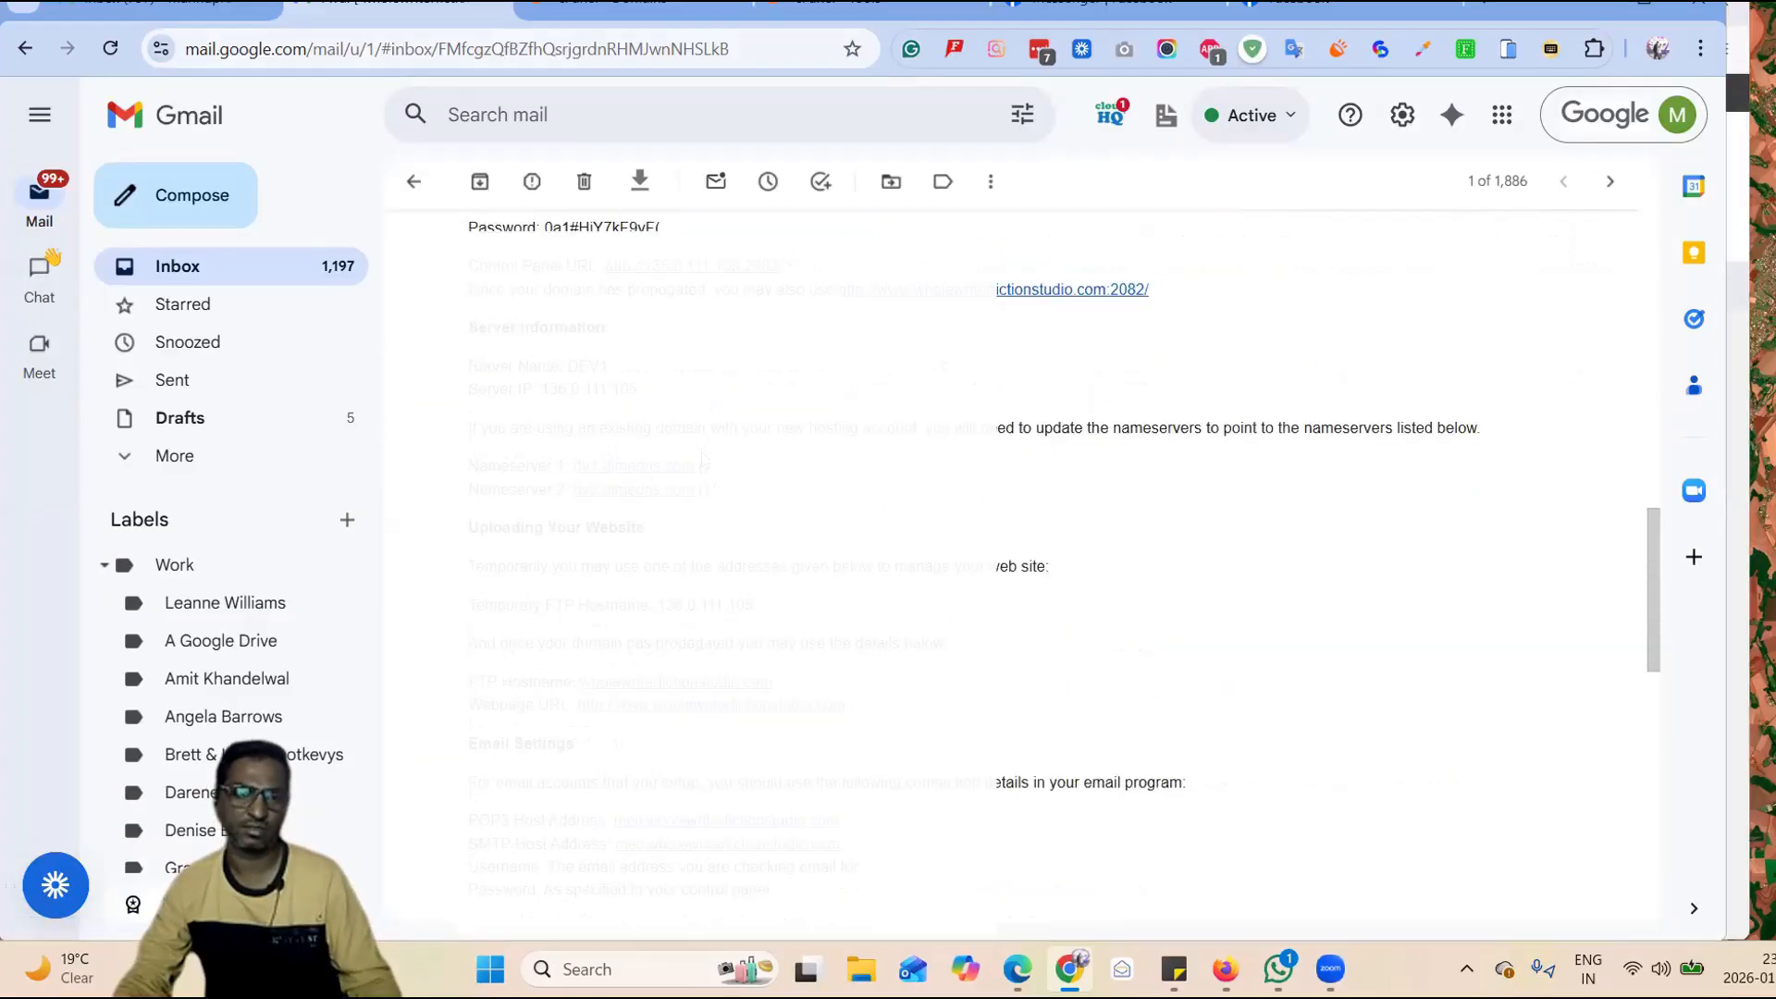
- Review the login details, control panel URLs and nameserver entries in the hosting email
{"action": "scroll", "coordinate": [794, 461], "scroll_direction": "up", "scroll_amount": 1}
{"action": "left_click_drag", "start_coordinate": [1153, 410], "coordinate": [469, 321]}
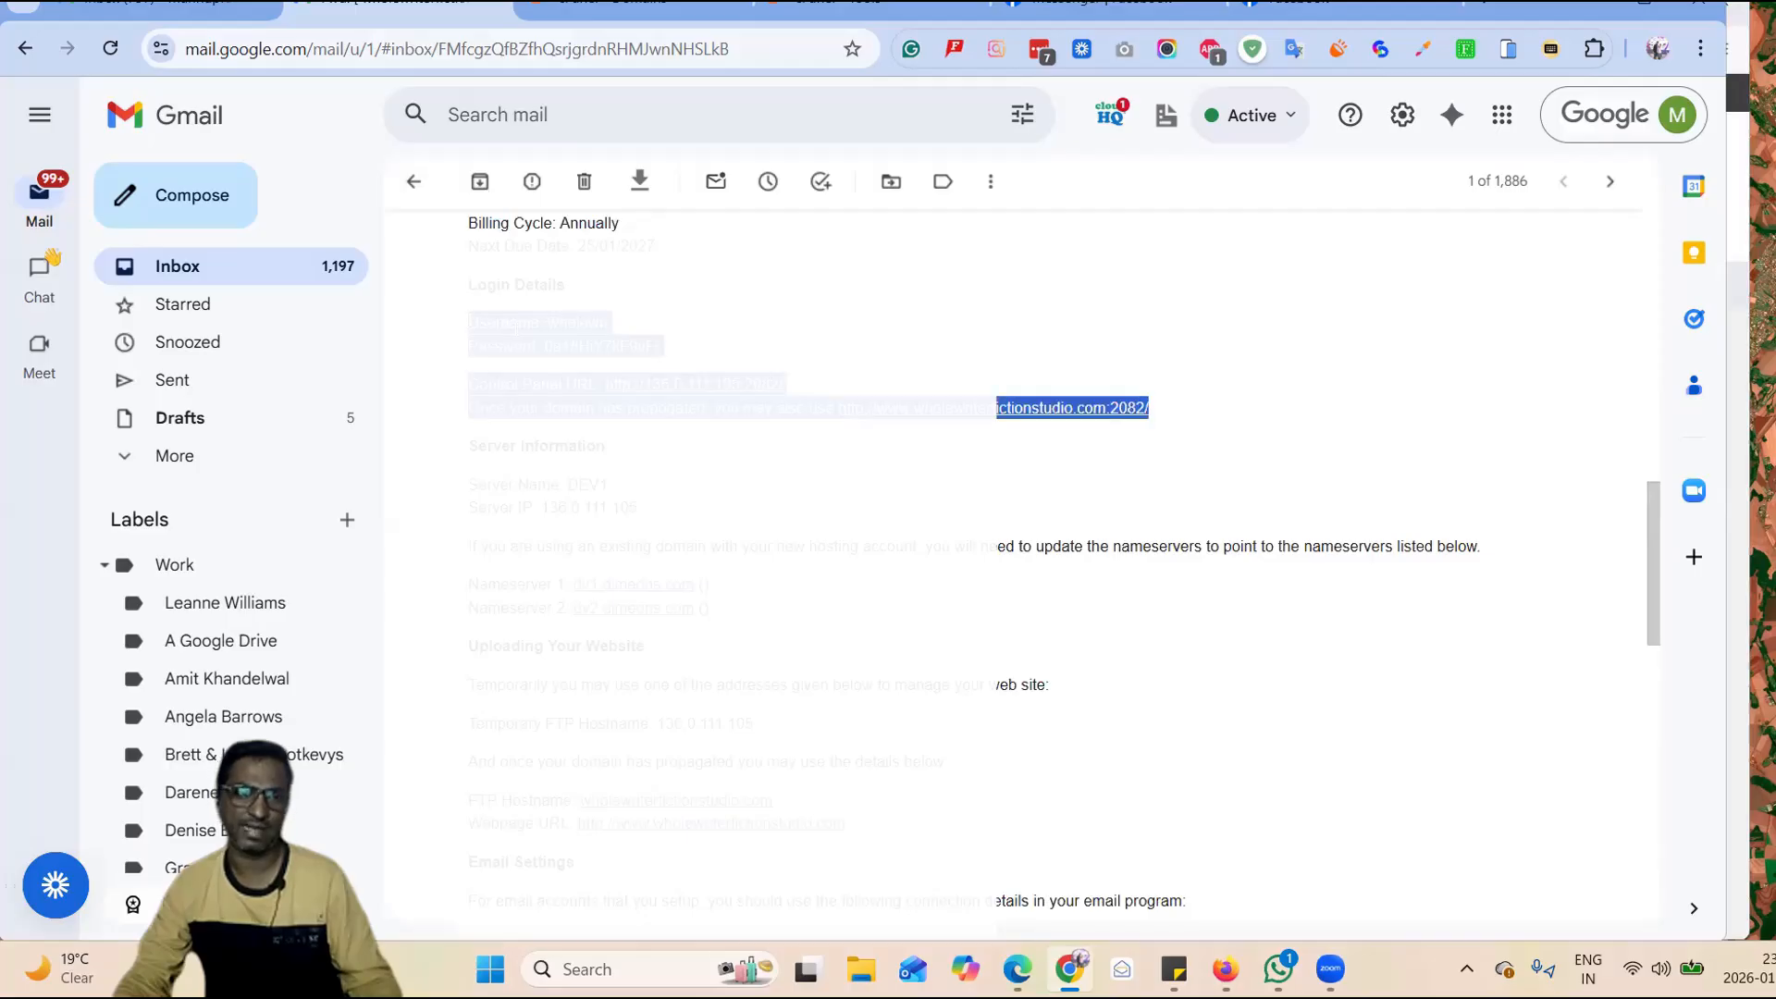
{"action": "left_click", "coordinate": [1244, 414]}
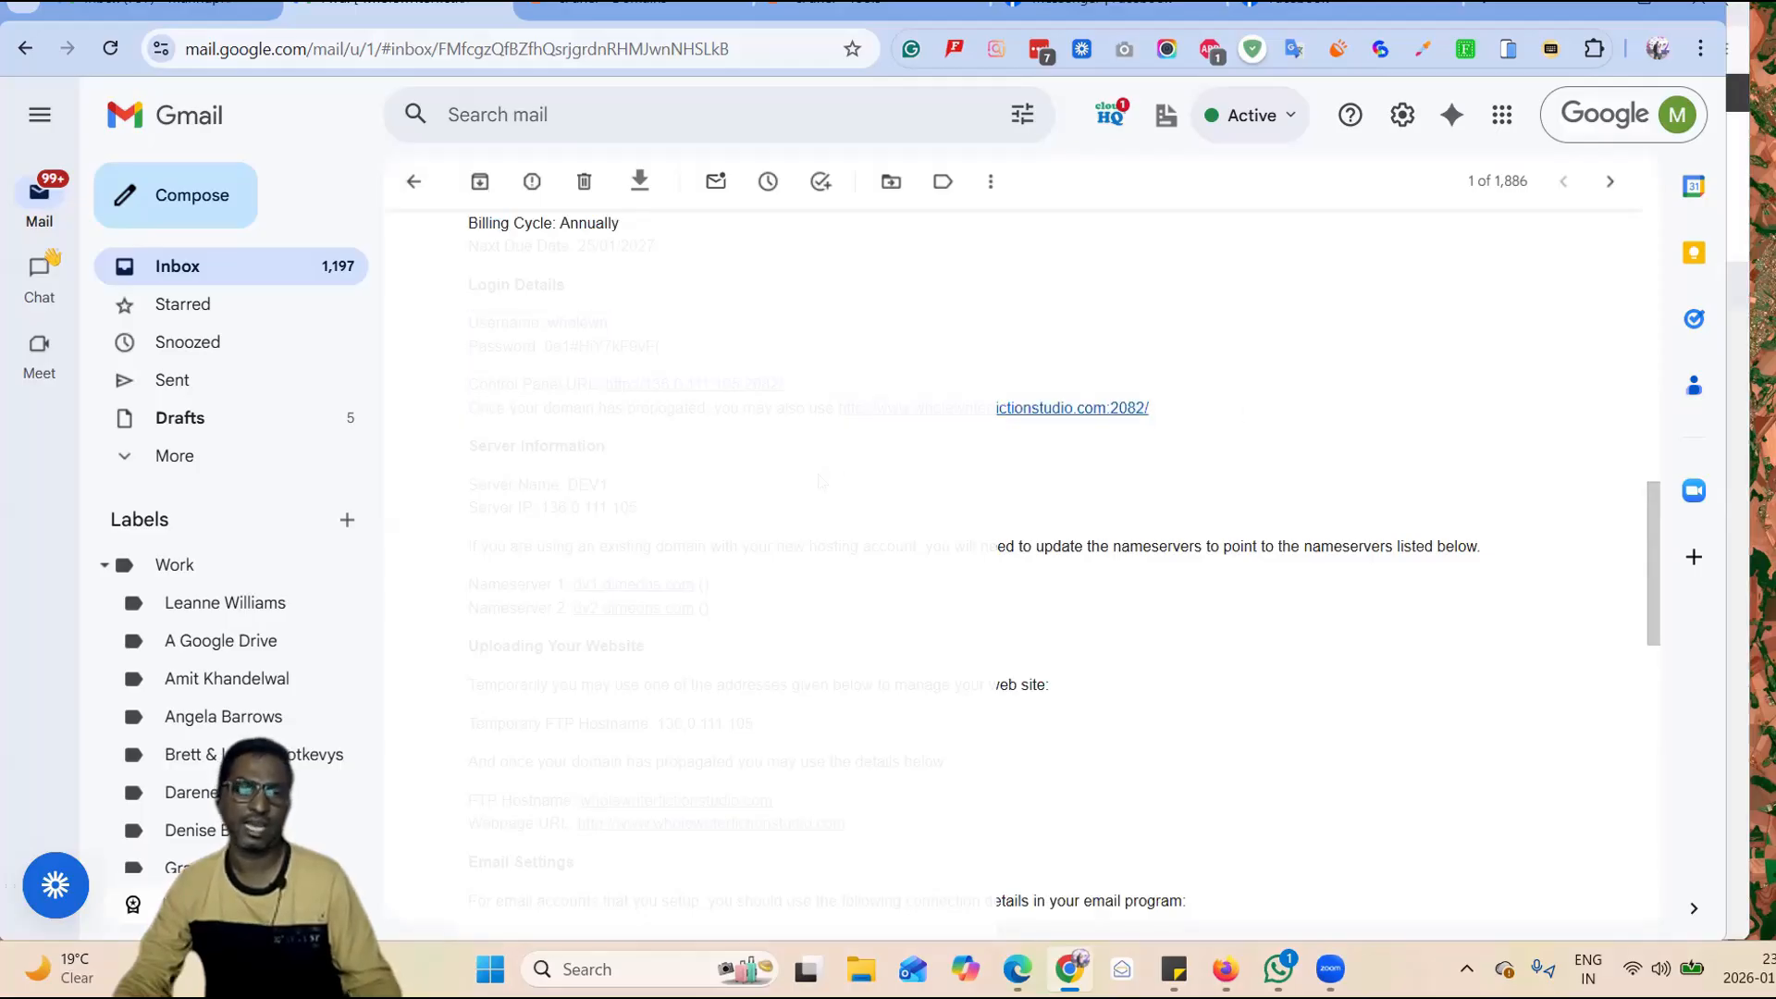
{"action": "scroll", "coordinate": [503, 351], "scroll_direction": "down", "scroll_amount": 1}
{"action": "left_click_drag", "start_coordinate": [480, 328], "coordinate": [1573, 433]}
{"action": "left_click", "coordinate": [1008, 503]}
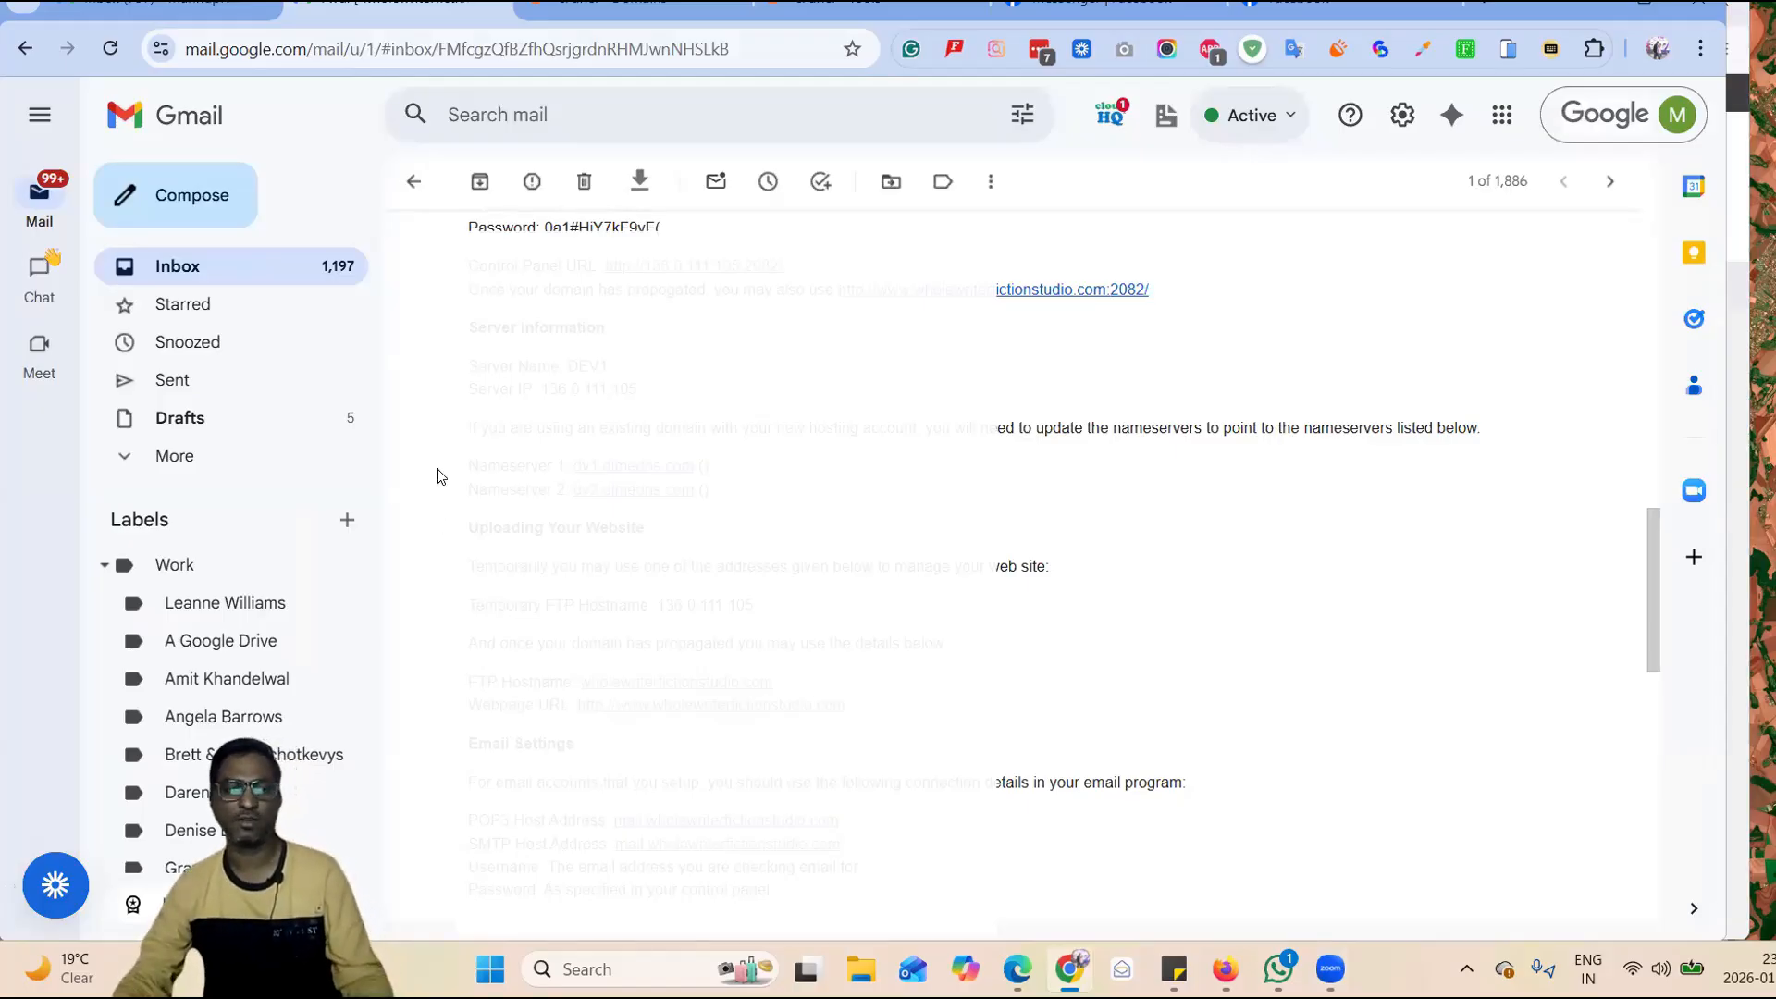
{"action": "left_click_drag", "start_coordinate": [436, 476], "coordinate": [747, 462]}
{"action": "left_click", "coordinate": [749, 462]}
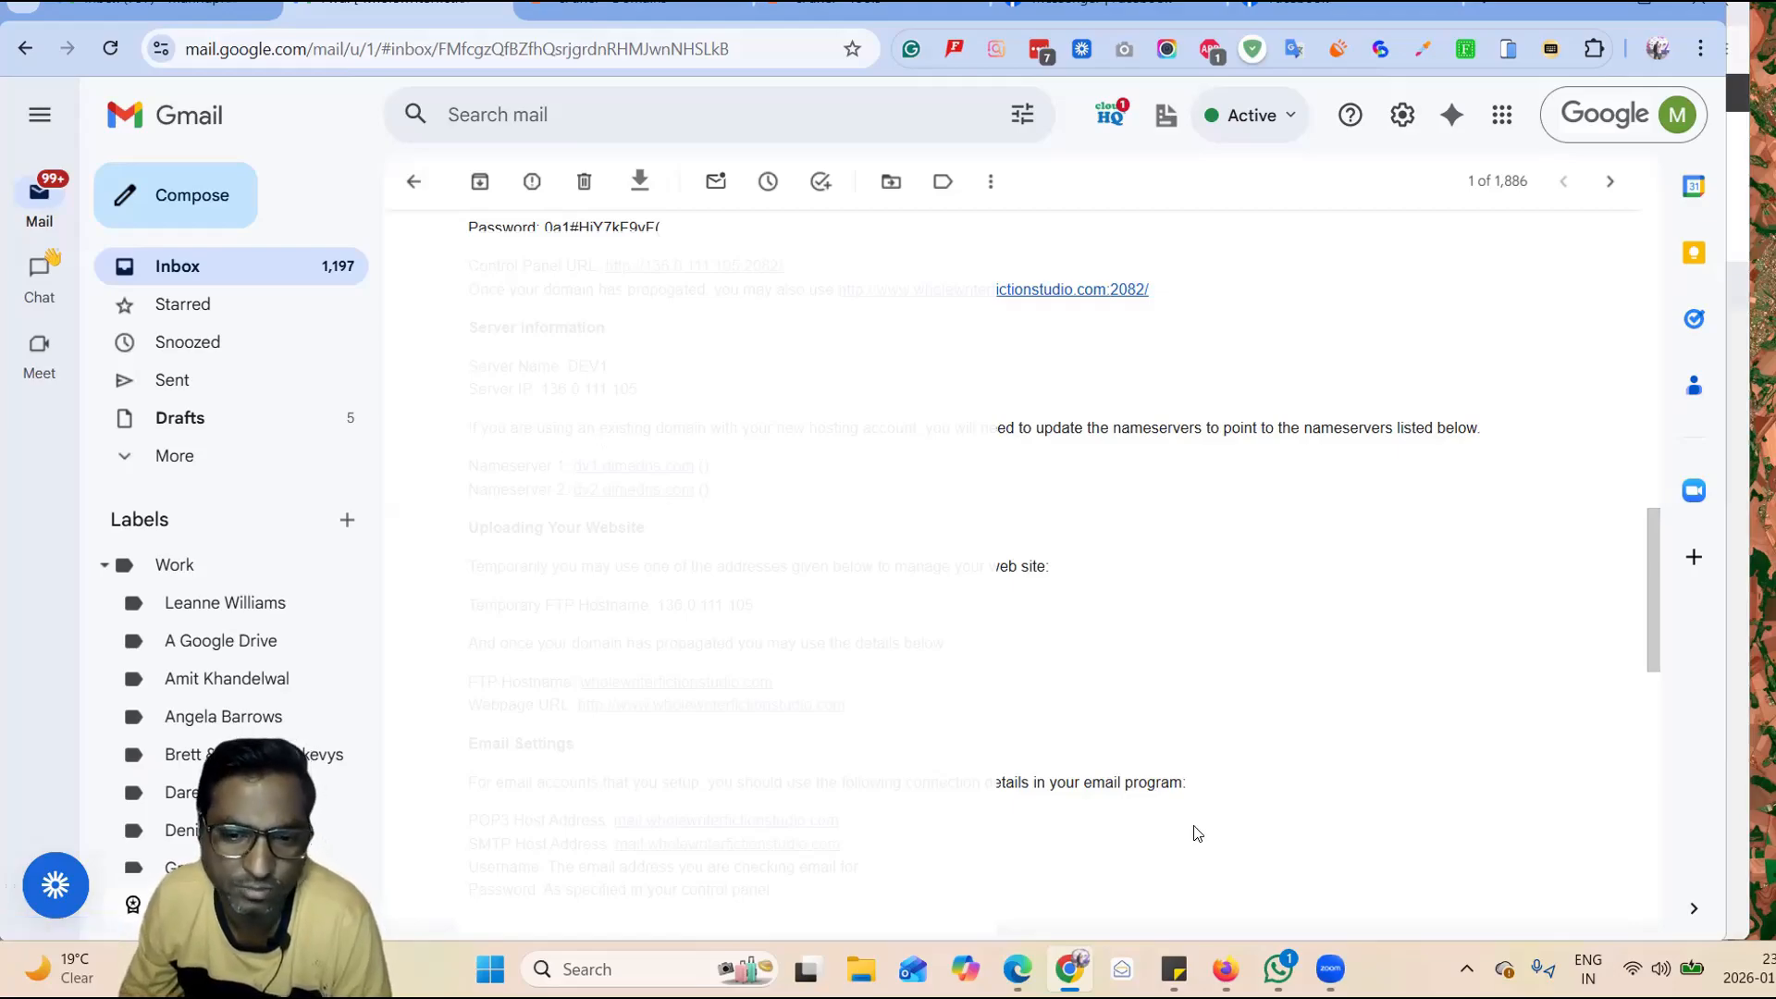
- Switch to the 1Dollar-Webhosting client area in Firefox and review the domain's custom nameserver settings
{"action": "mouse_move", "coordinate": [1226, 969]}
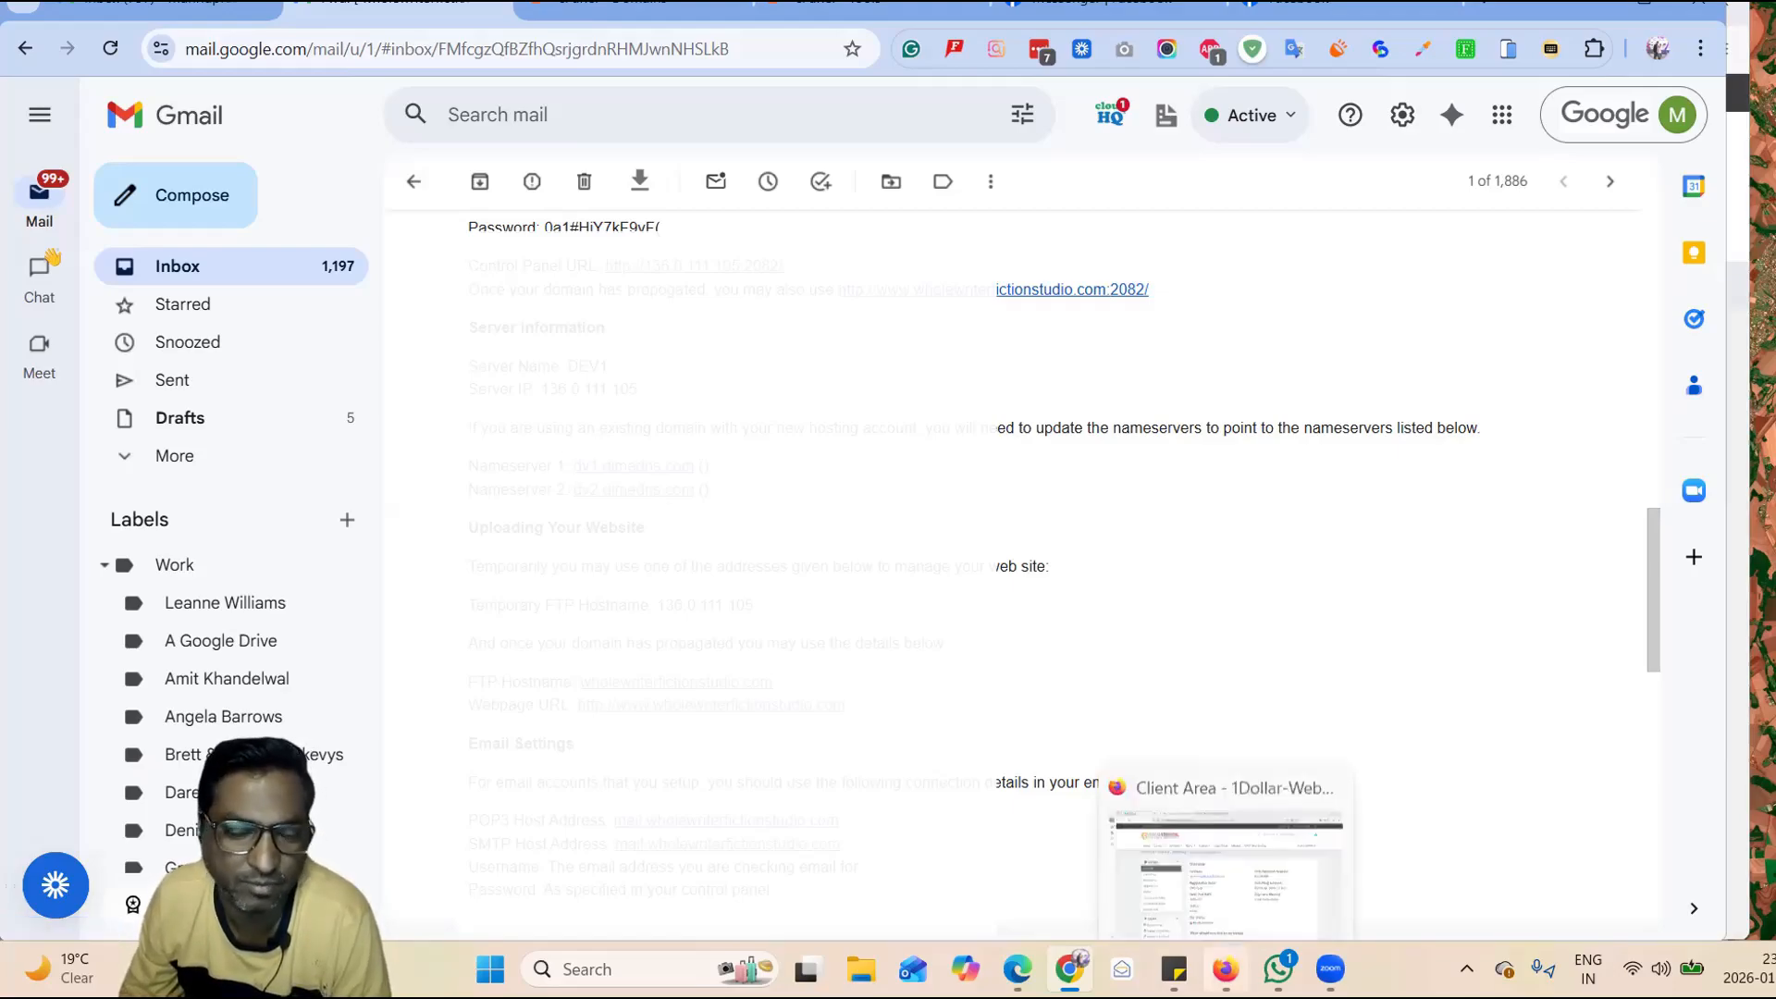
{"action": "left_click", "coordinate": [1200, 855]}
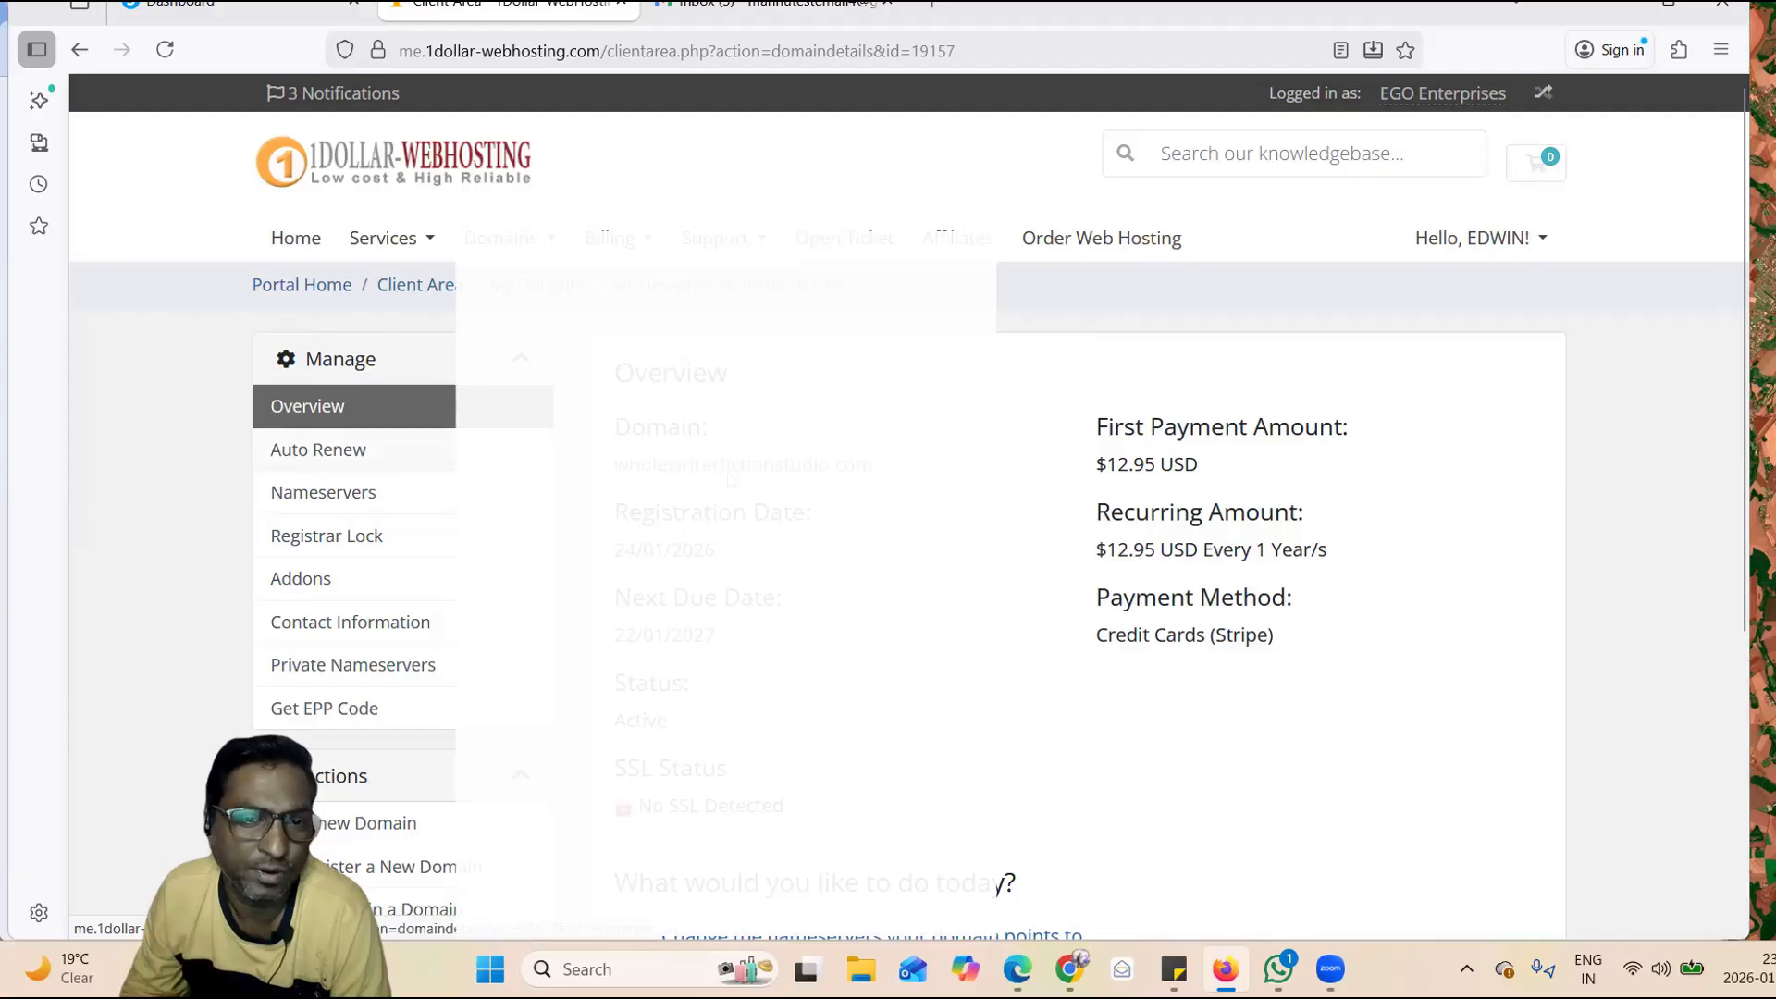
{"action": "left_click", "coordinate": [331, 499]}
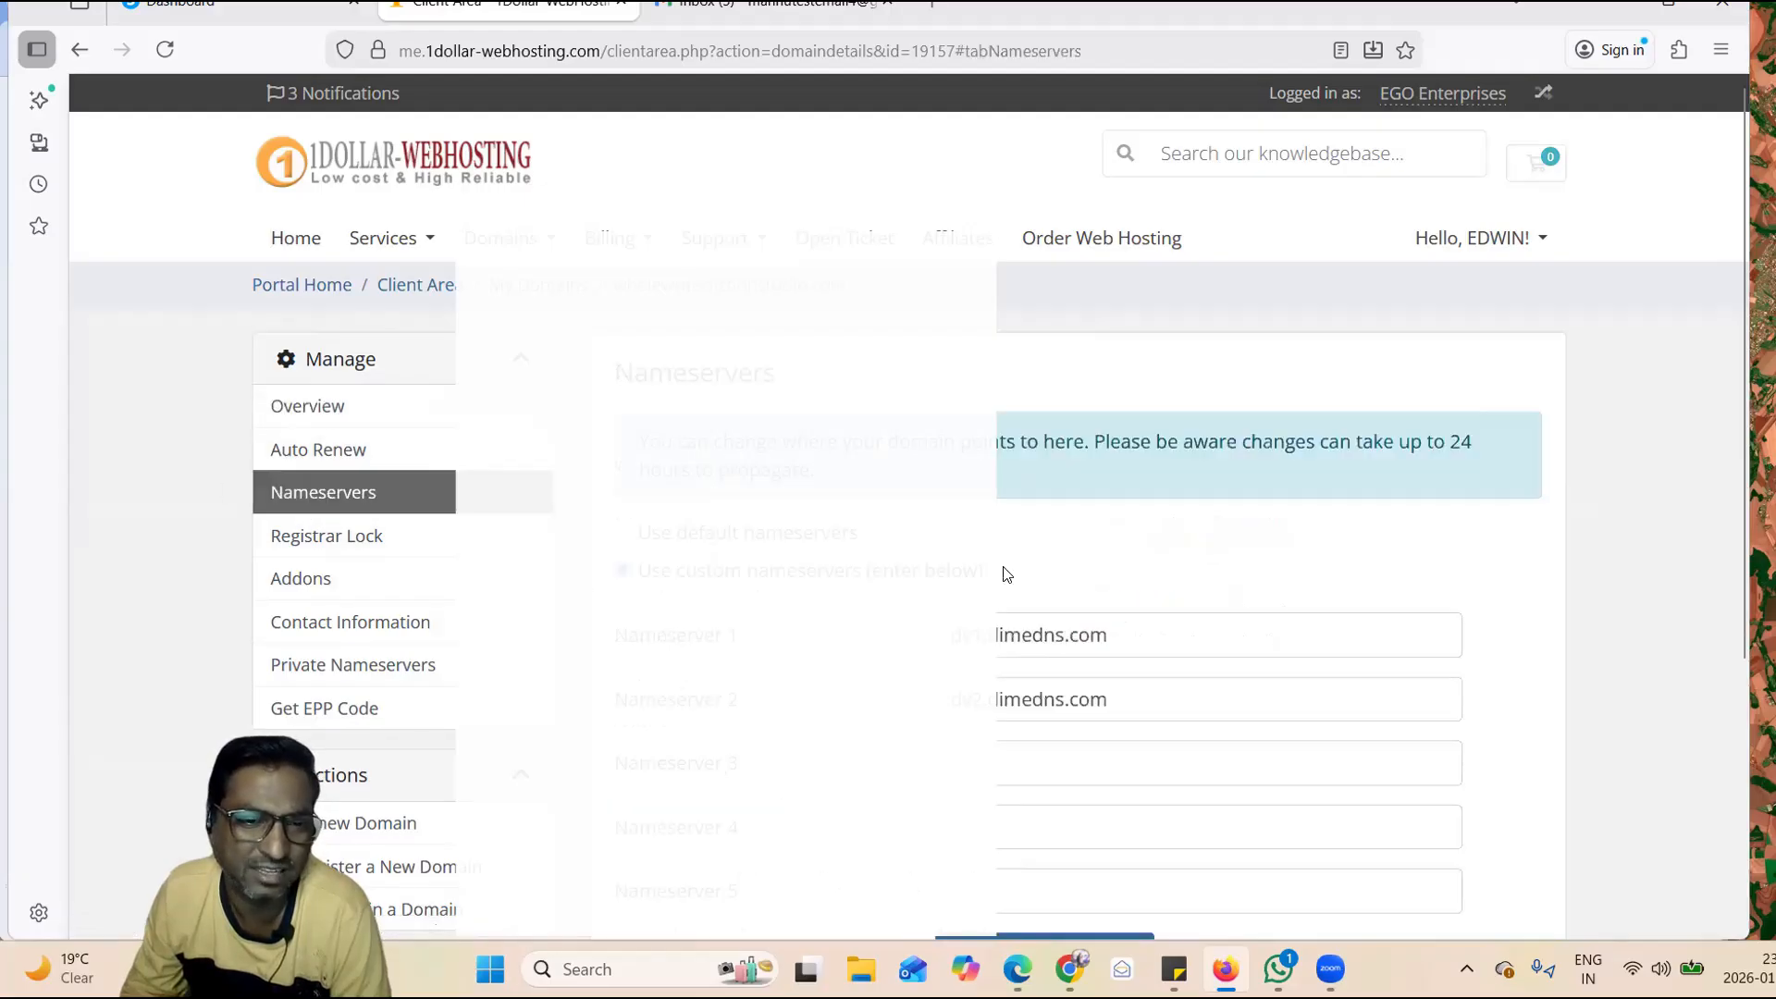
{"action": "scroll", "coordinate": [761, 265], "scroll_direction": "down", "scroll_amount": 4}
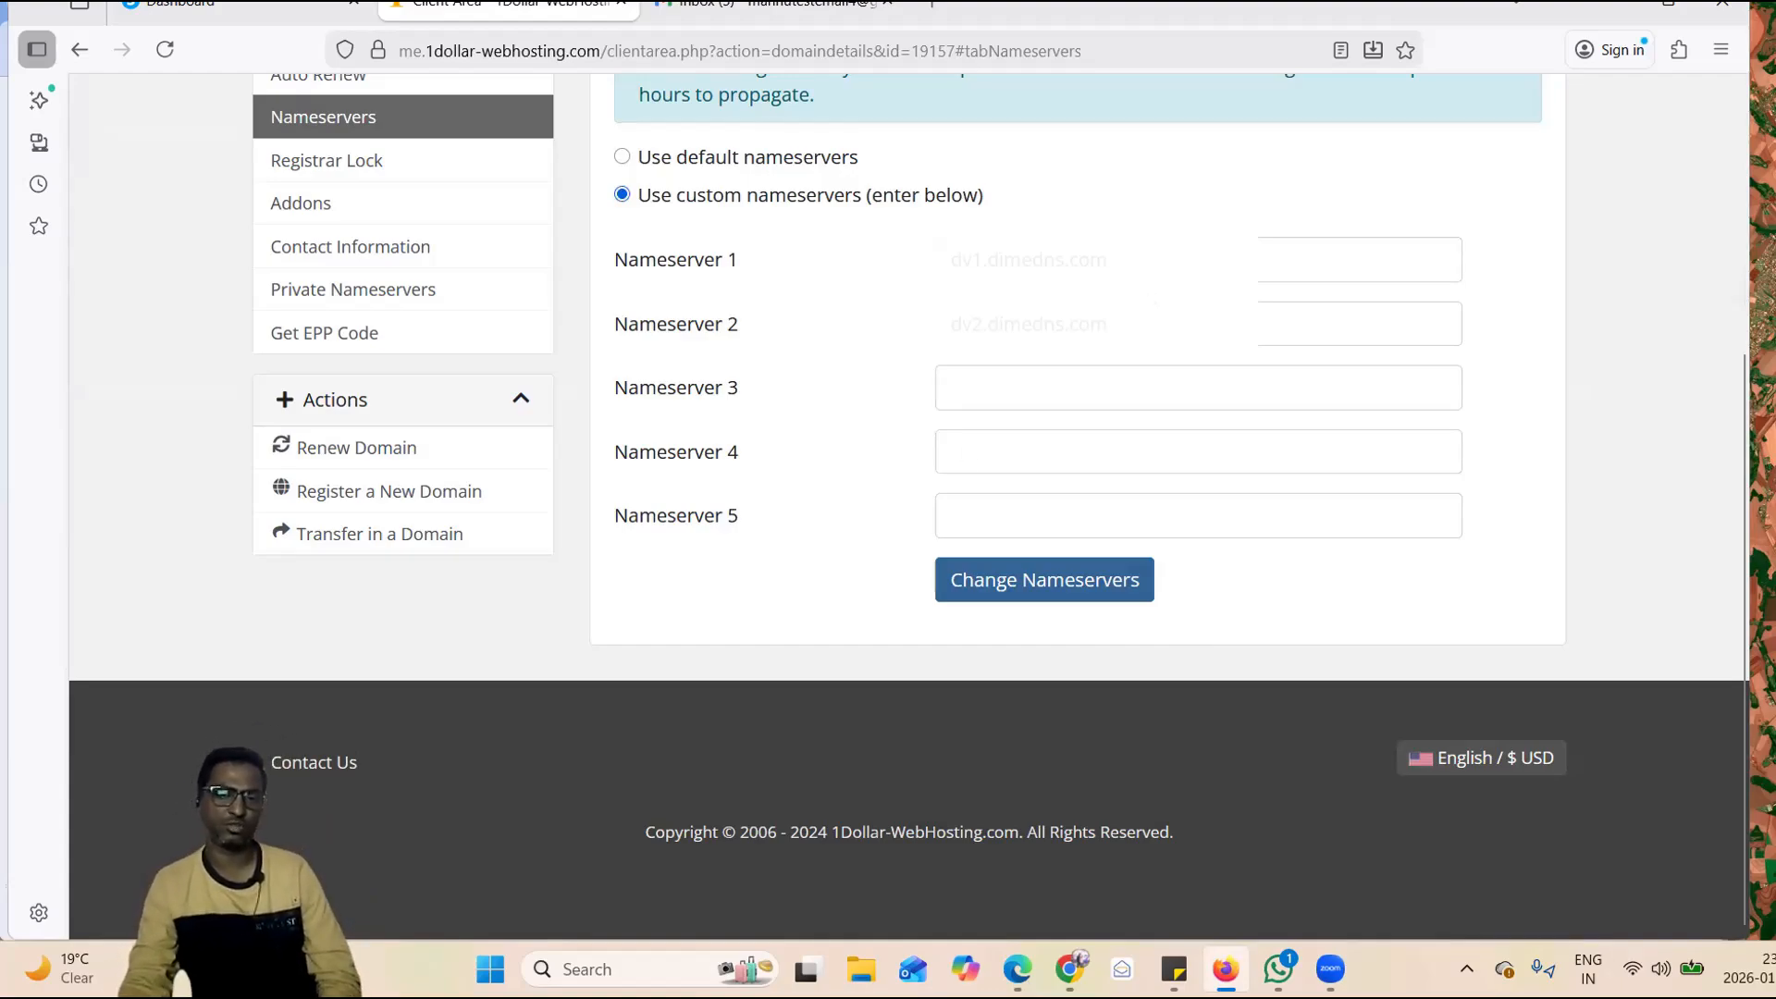
- Switch back to cPanel in Chrome, check the managed domain's name and return to the Tools page
{"action": "left_click", "coordinate": [1070, 969]}
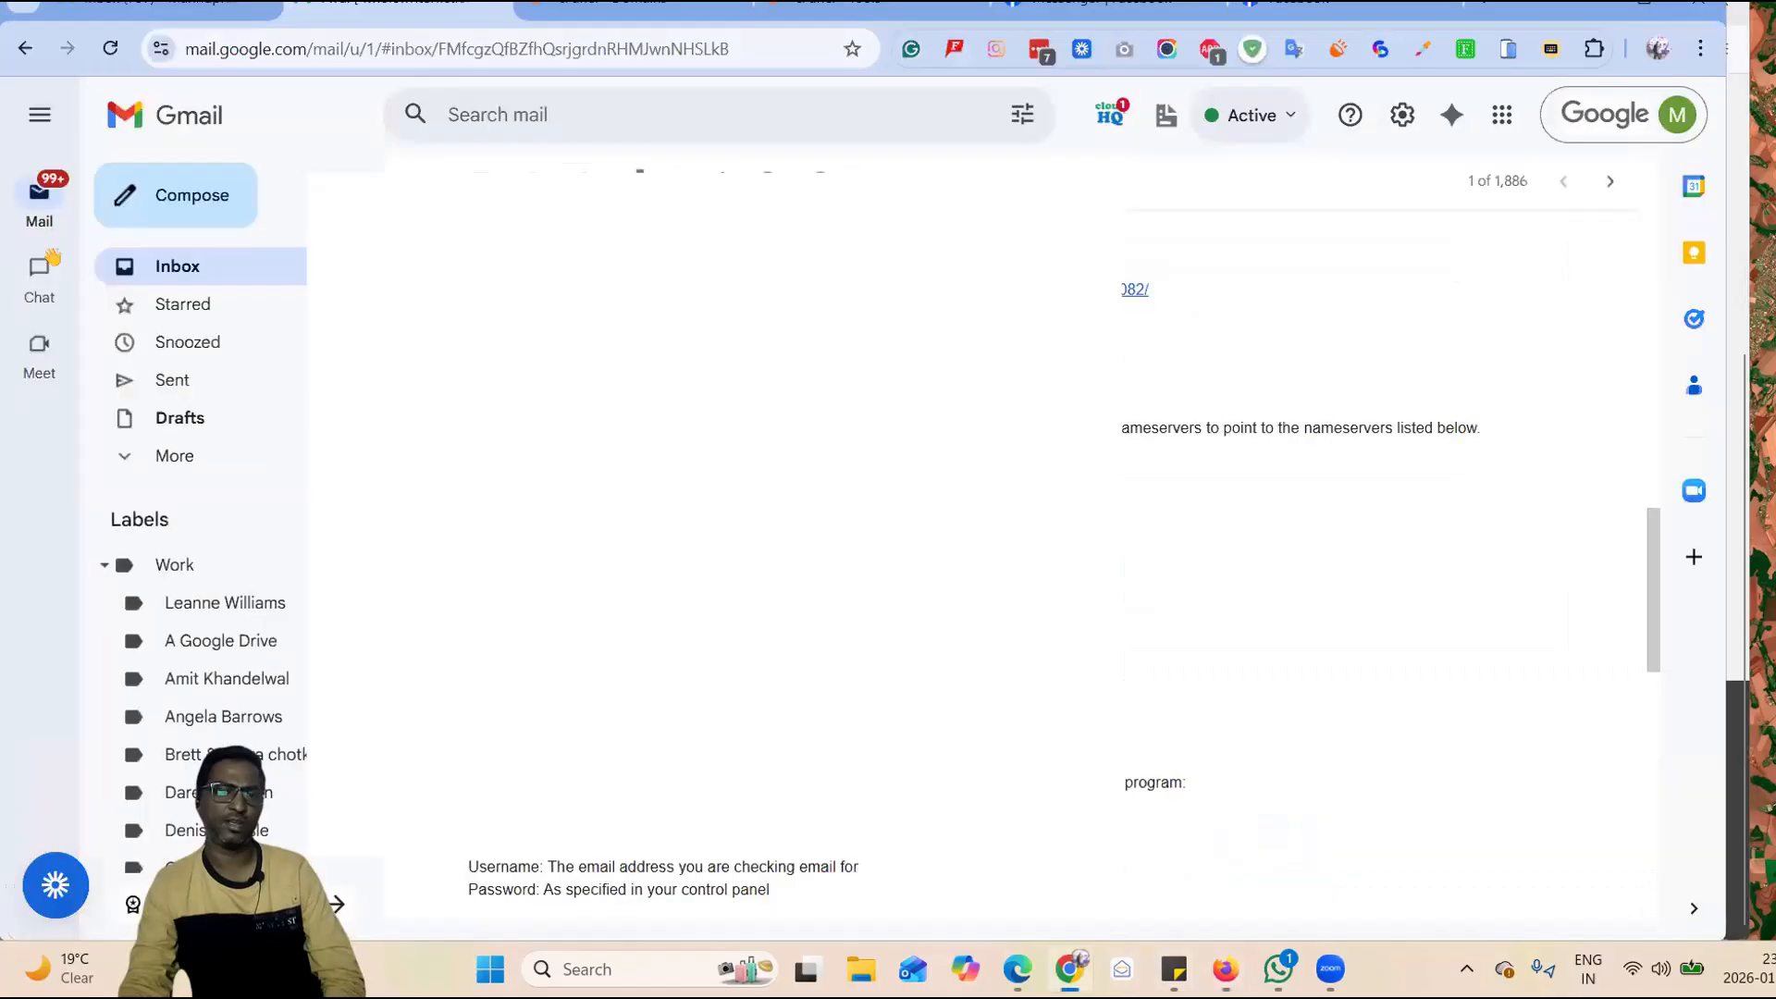
{"action": "left_click", "coordinate": [541, 14]}
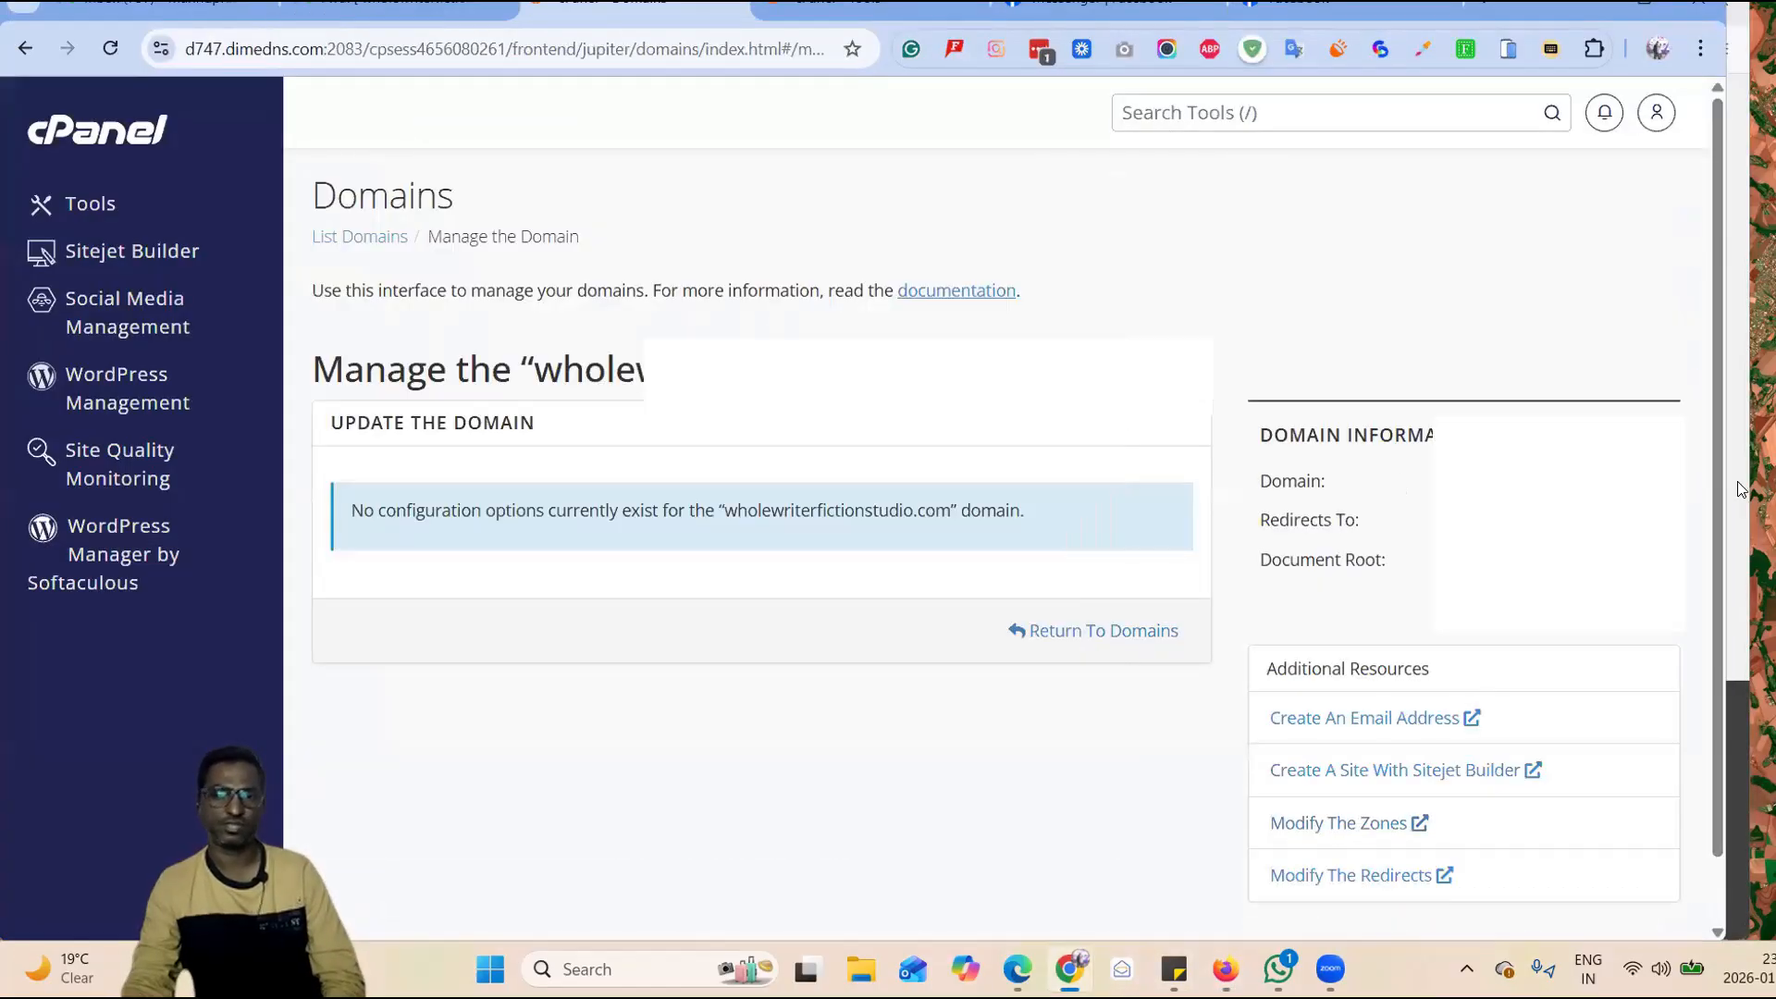
{"action": "left_click_drag", "start_coordinate": [561, 370], "coordinate": [1015, 368]}
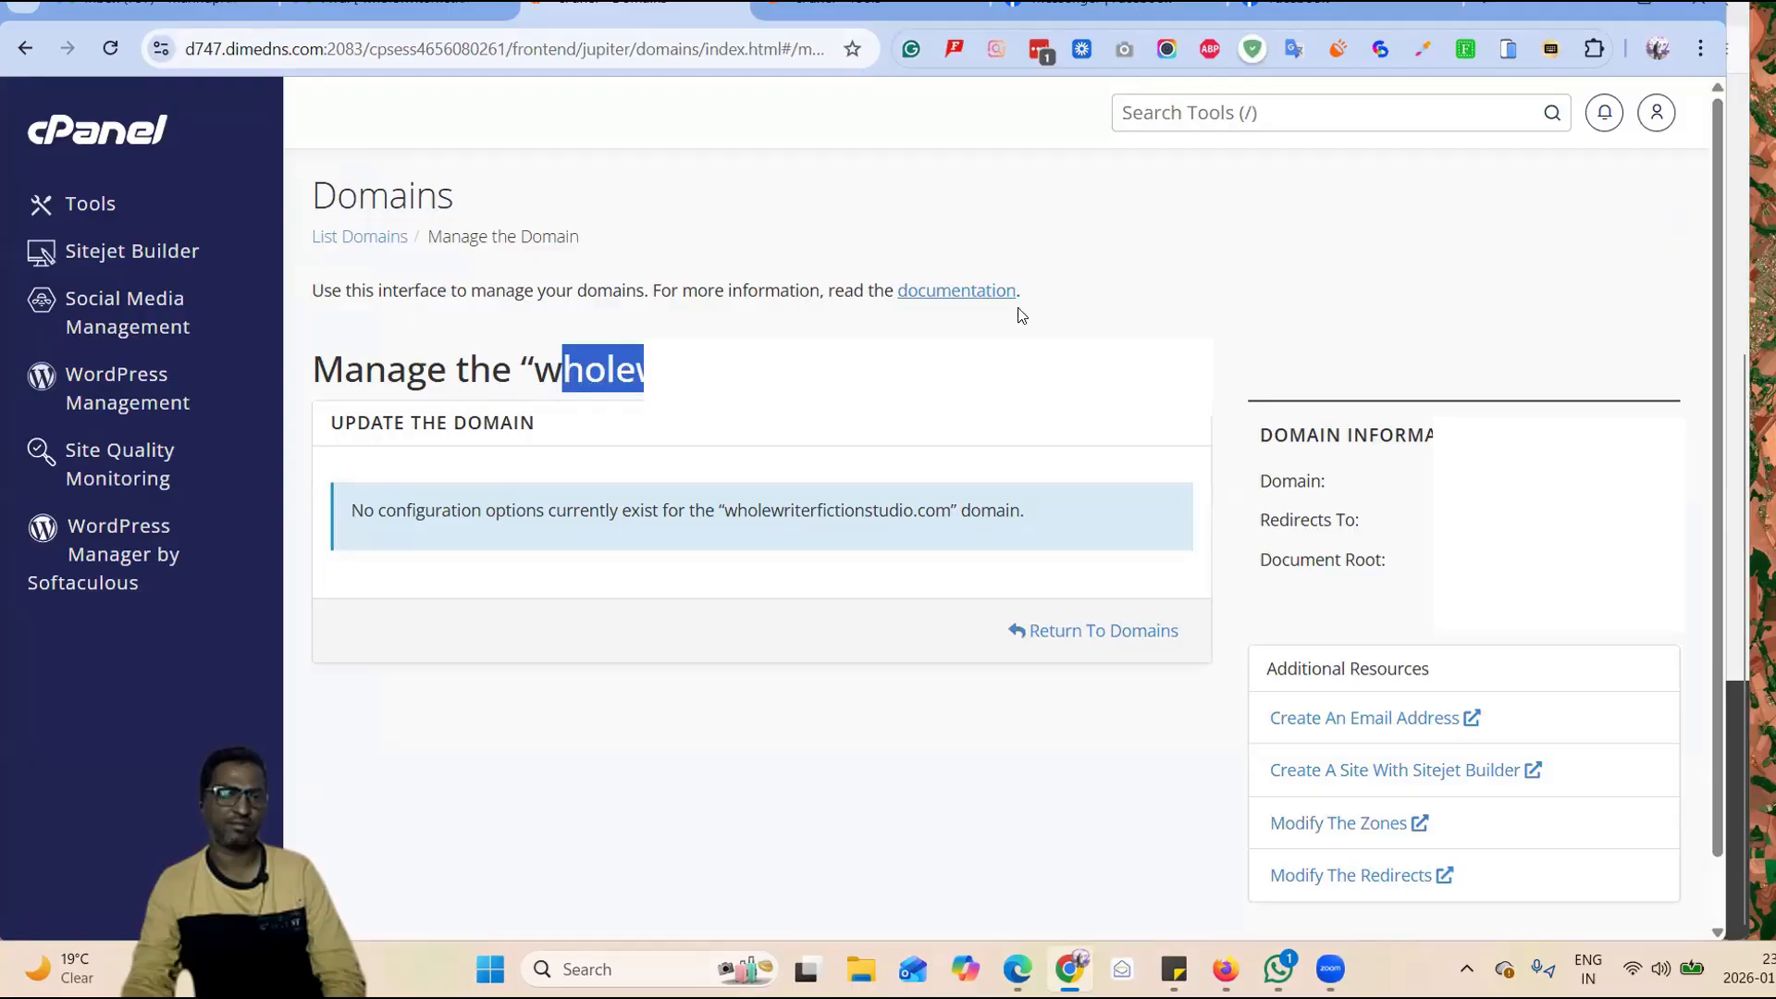
{"action": "left_click", "coordinate": [80, 205]}
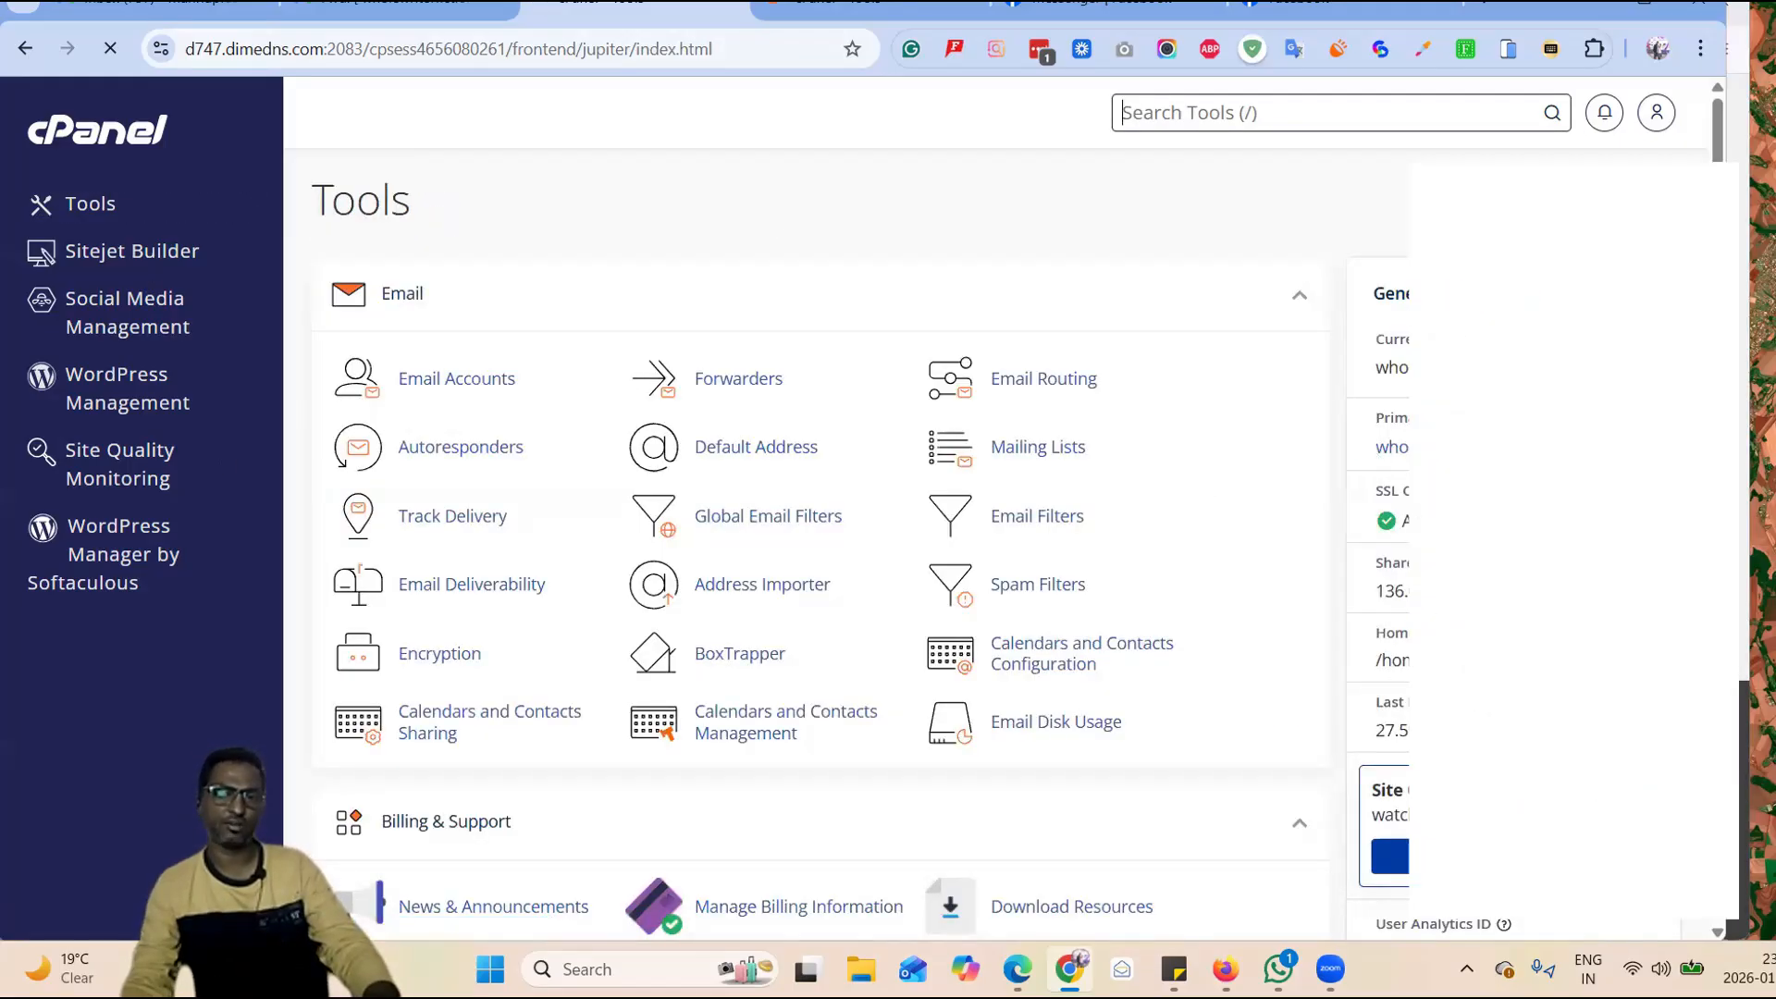
- Open the primary domain wholewriterfictionstudio.com in a new tab, check its index page and close the tab
{"action": "right_click", "coordinate": [1395, 448]}
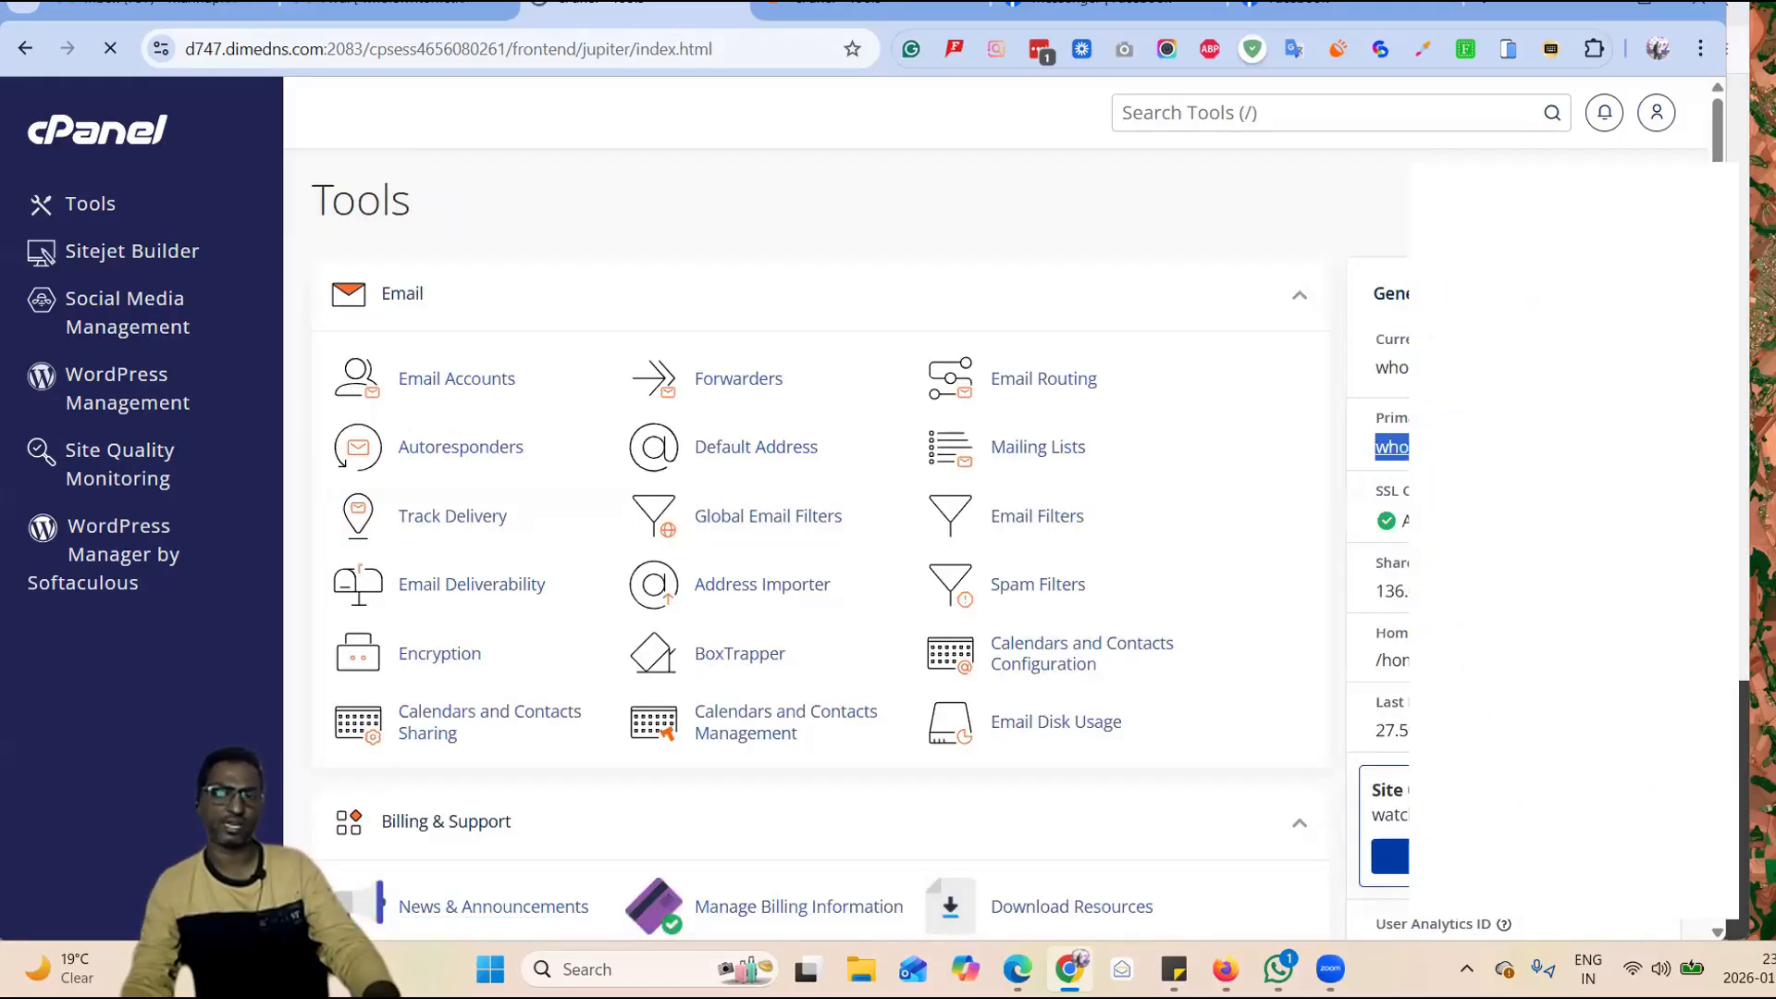
{"action": "left_click", "coordinate": [1220, 225]}
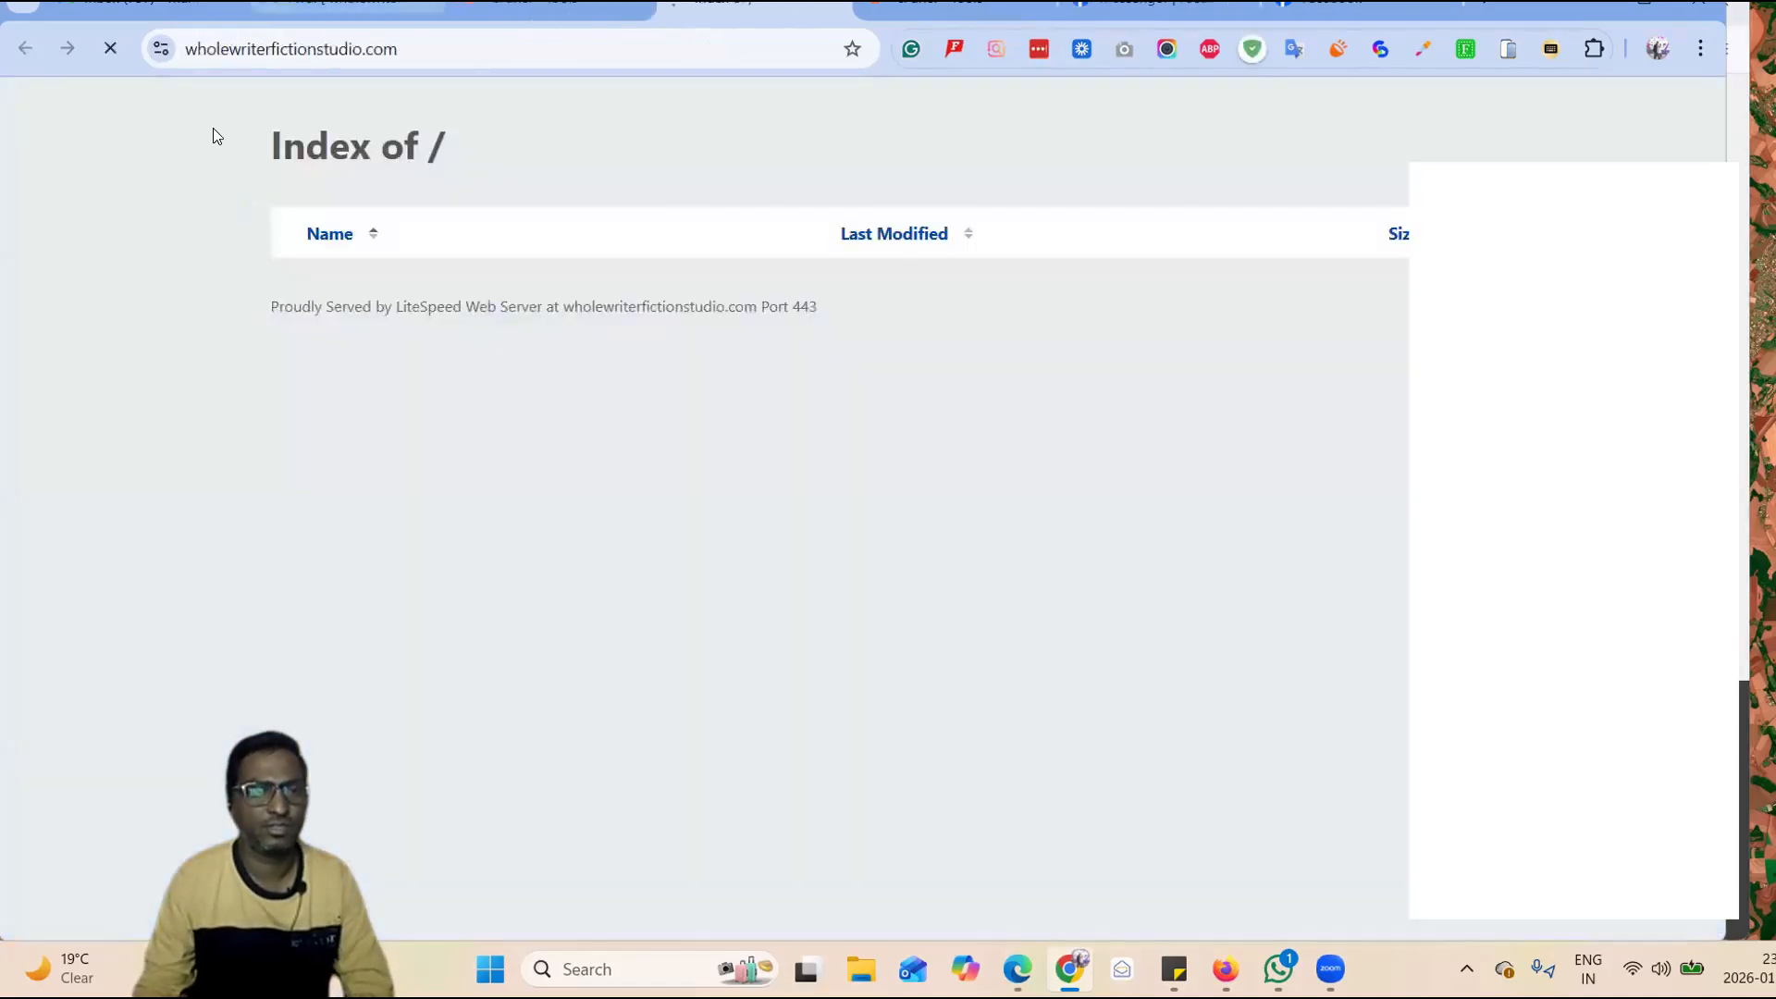
{"action": "key", "text": "ctrl+a"}
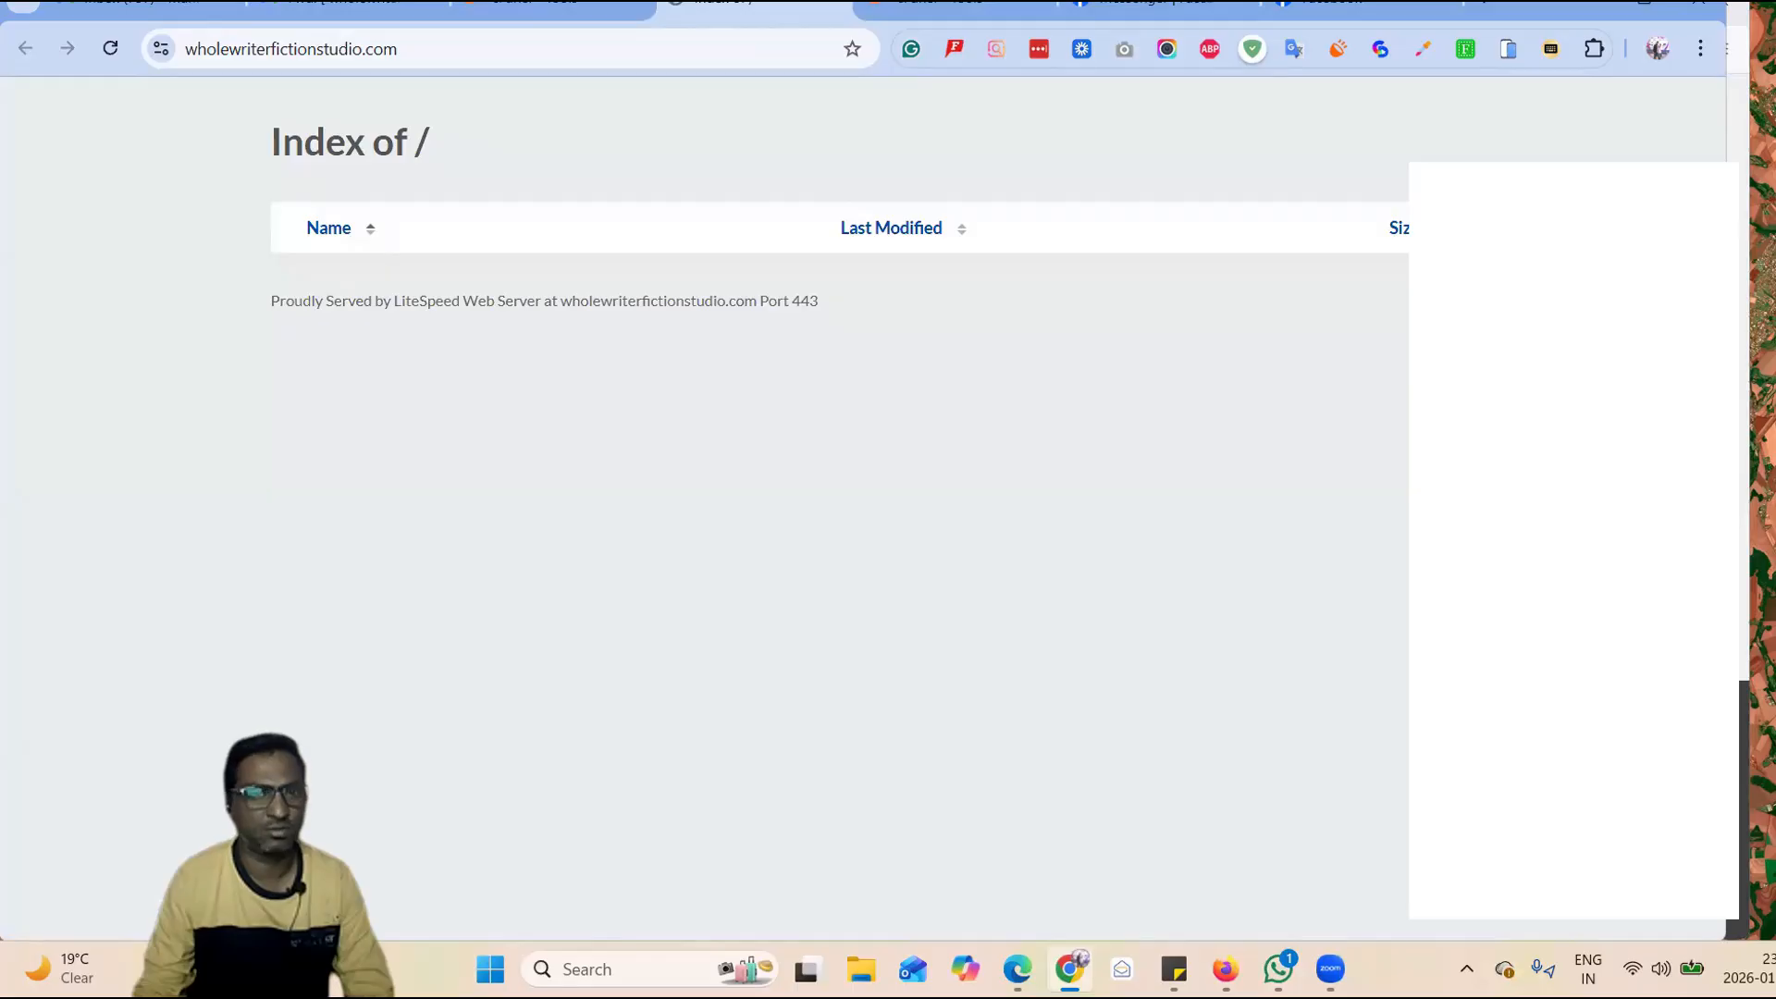
{"action": "left_click", "coordinate": [828, 9]}
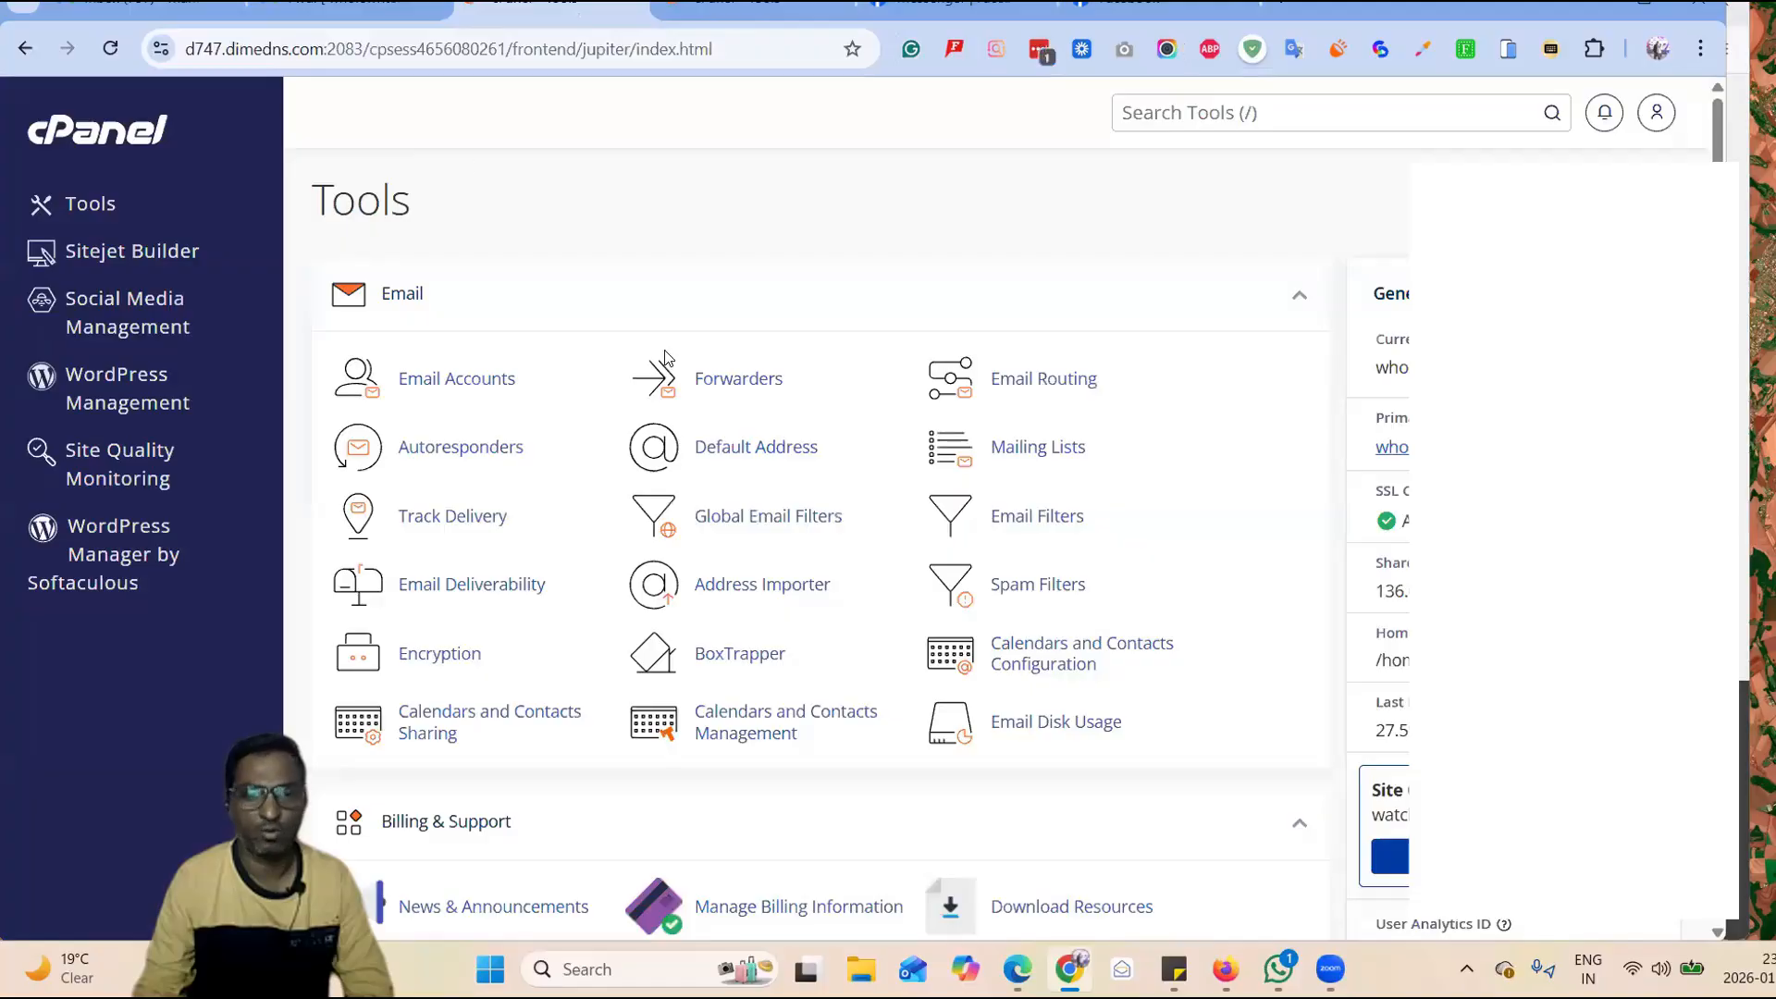
- Open the Zone Editor from the Domains tools and manage the zone records of wholewriterfictionstudio.com, checking the domain name
{"action": "scroll", "coordinate": [1071, 341], "scroll_direction": "down", "scroll_amount": 5}
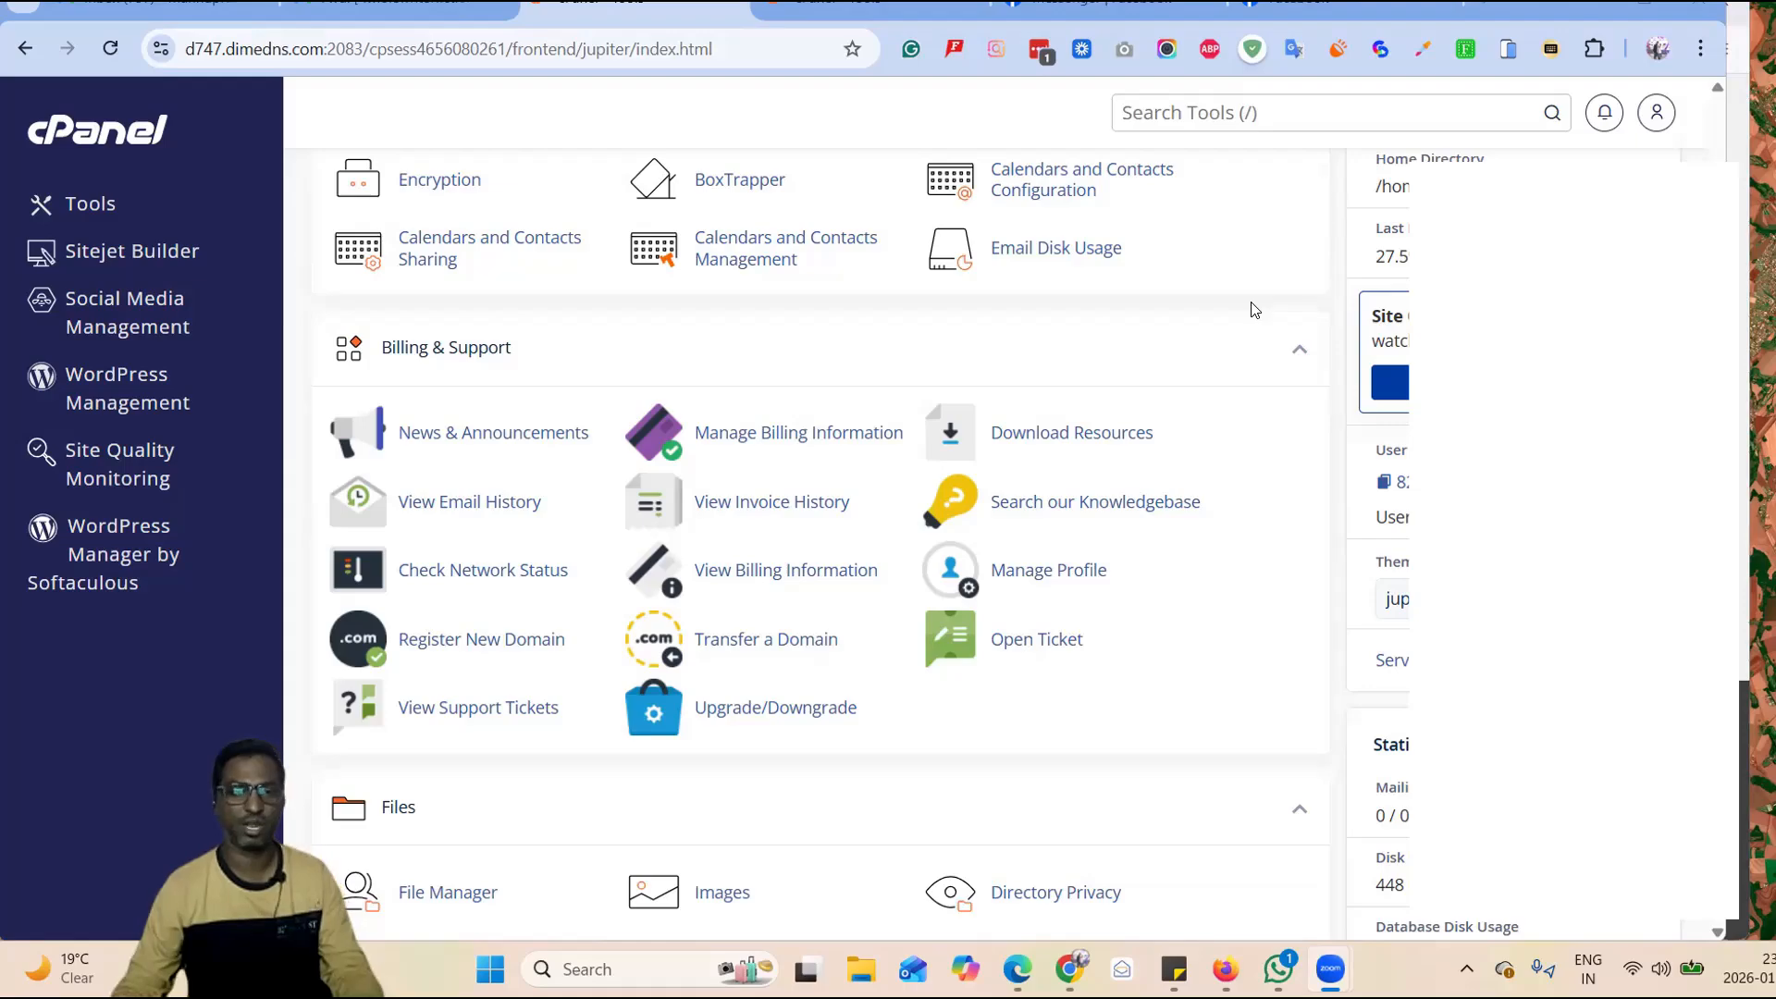
{"action": "scroll", "coordinate": [1256, 309], "scroll_direction": "down", "scroll_amount": 5}
{"action": "scroll", "coordinate": [1255, 313], "scroll_direction": "down", "scroll_amount": 2}
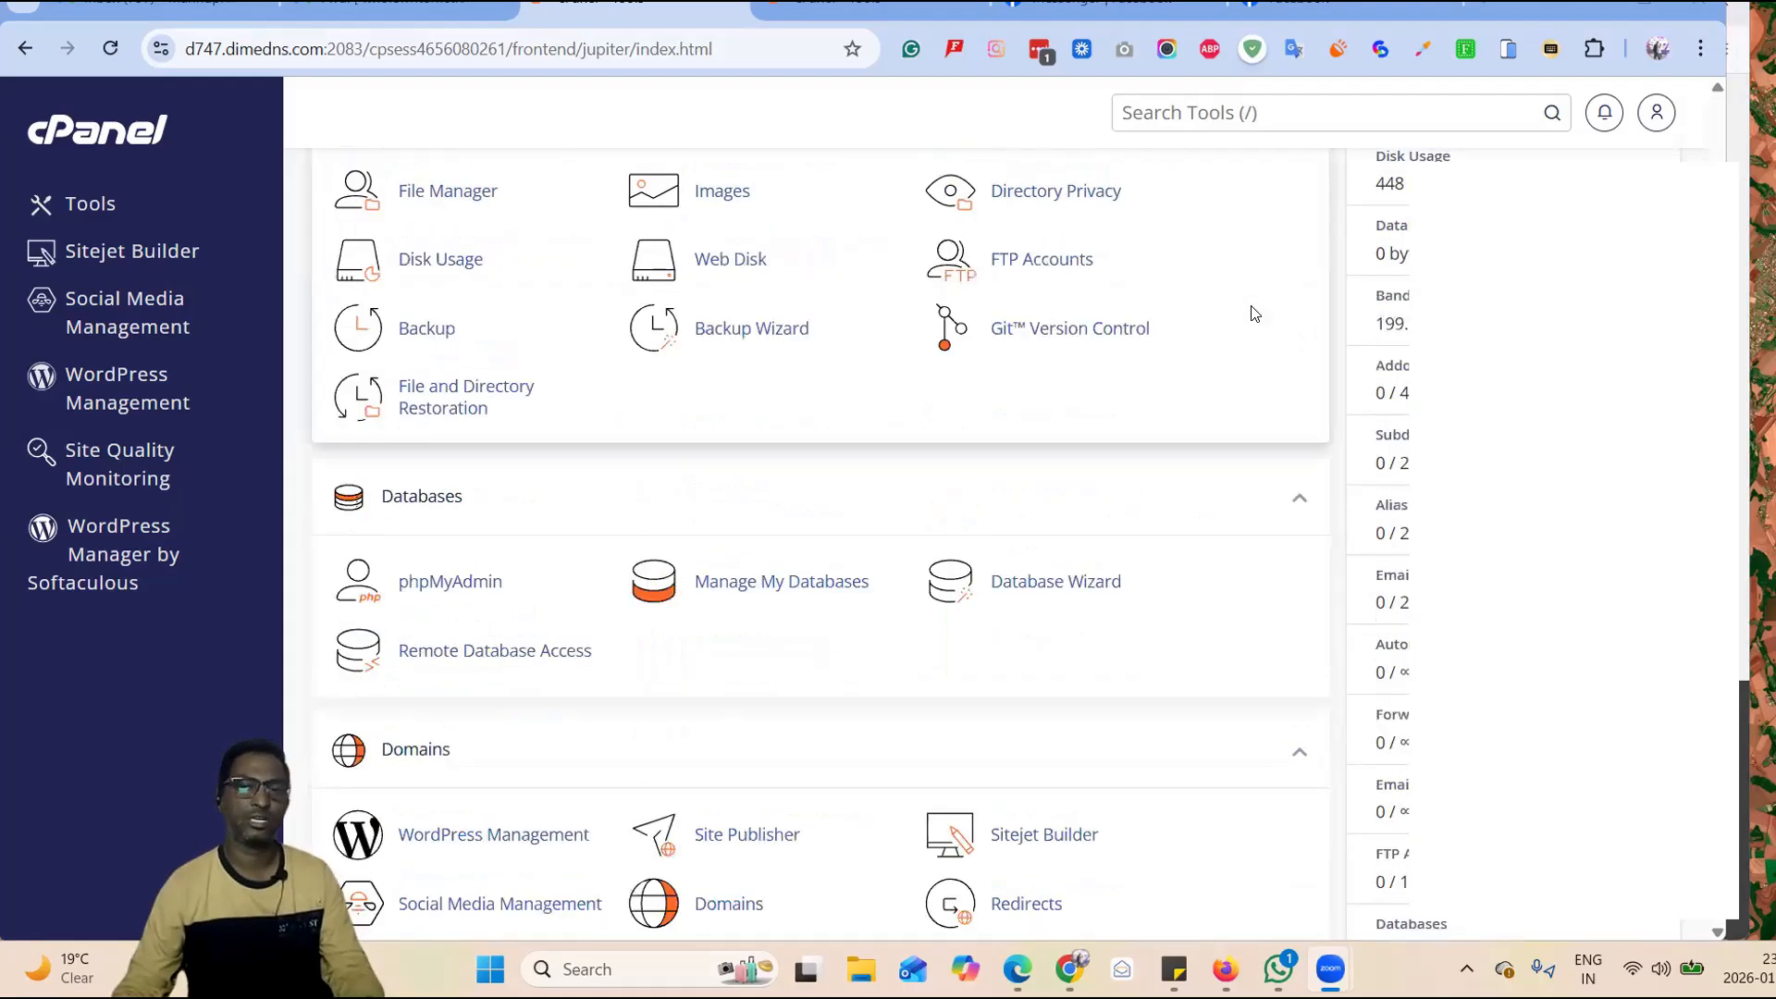
{"action": "scroll", "coordinate": [1255, 313], "scroll_direction": "down", "scroll_amount": 8}
{"action": "scroll", "coordinate": [1255, 312], "scroll_direction": "down", "scroll_amount": 15}
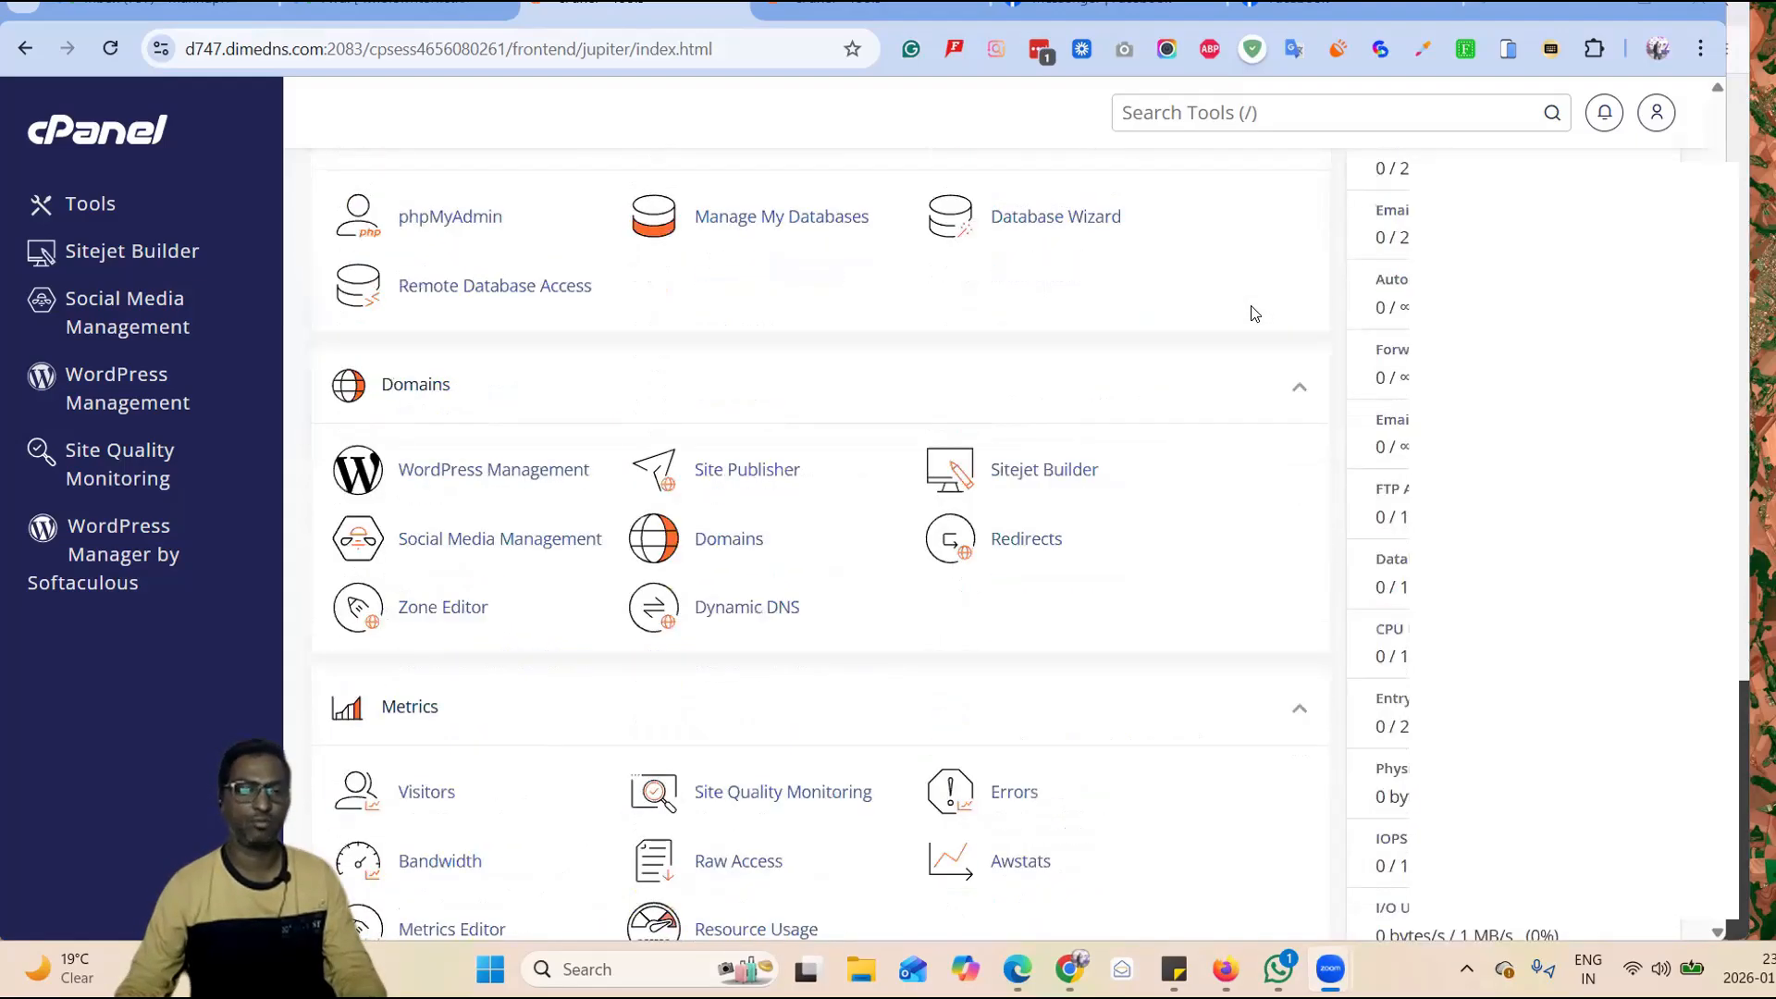
{"action": "scroll", "coordinate": [1255, 312], "scroll_direction": "down", "scroll_amount": 2}
{"action": "scroll", "coordinate": [422, 262], "scroll_direction": "up", "scroll_amount": 1}
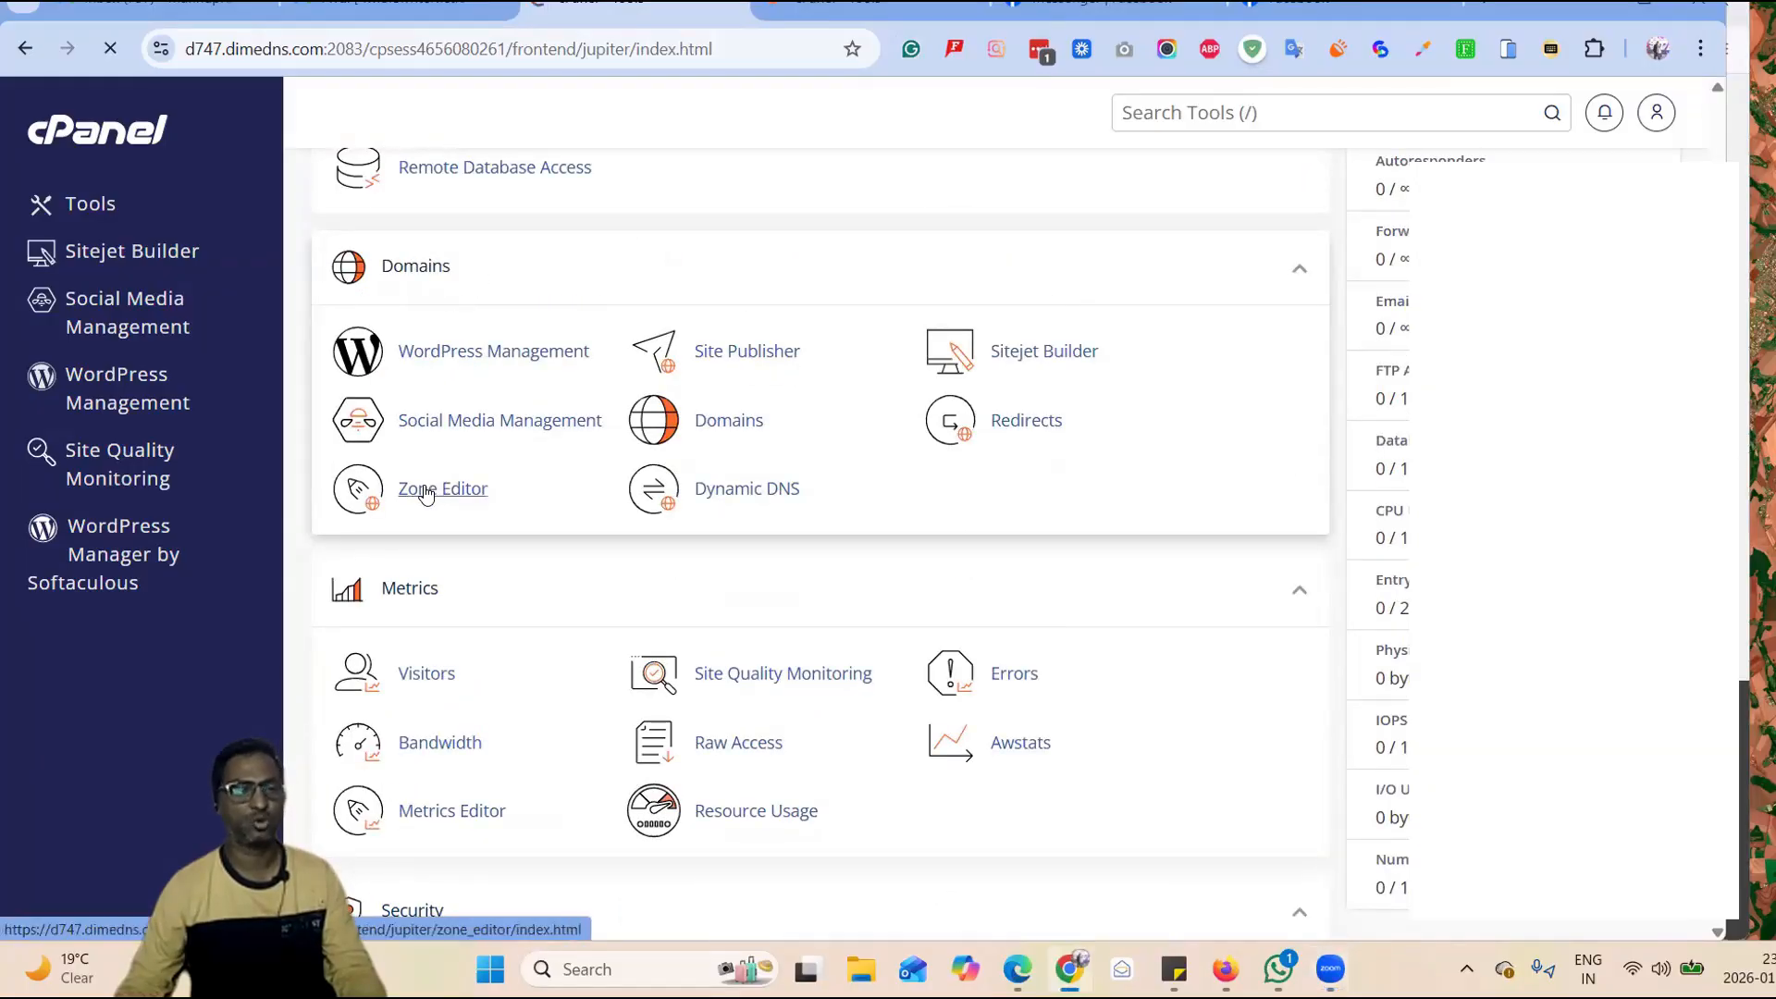
{"action": "left_click", "coordinate": [433, 489]}
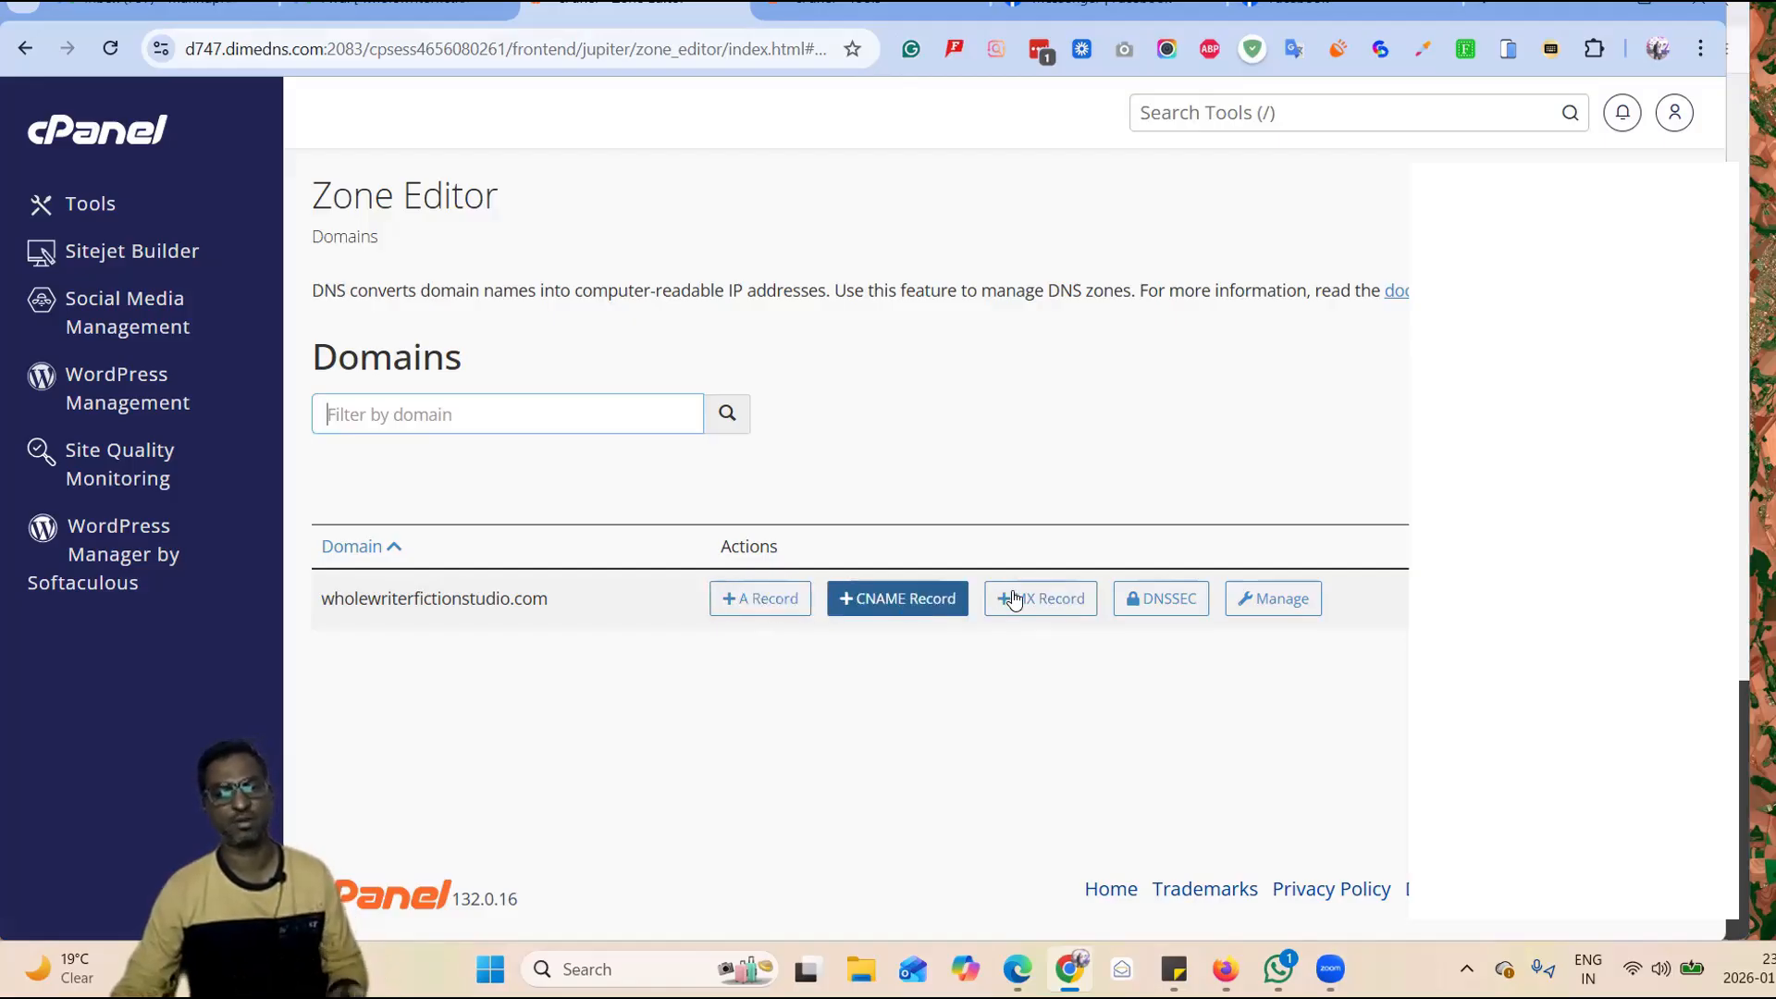
{"action": "left_click", "coordinate": [1272, 600]}
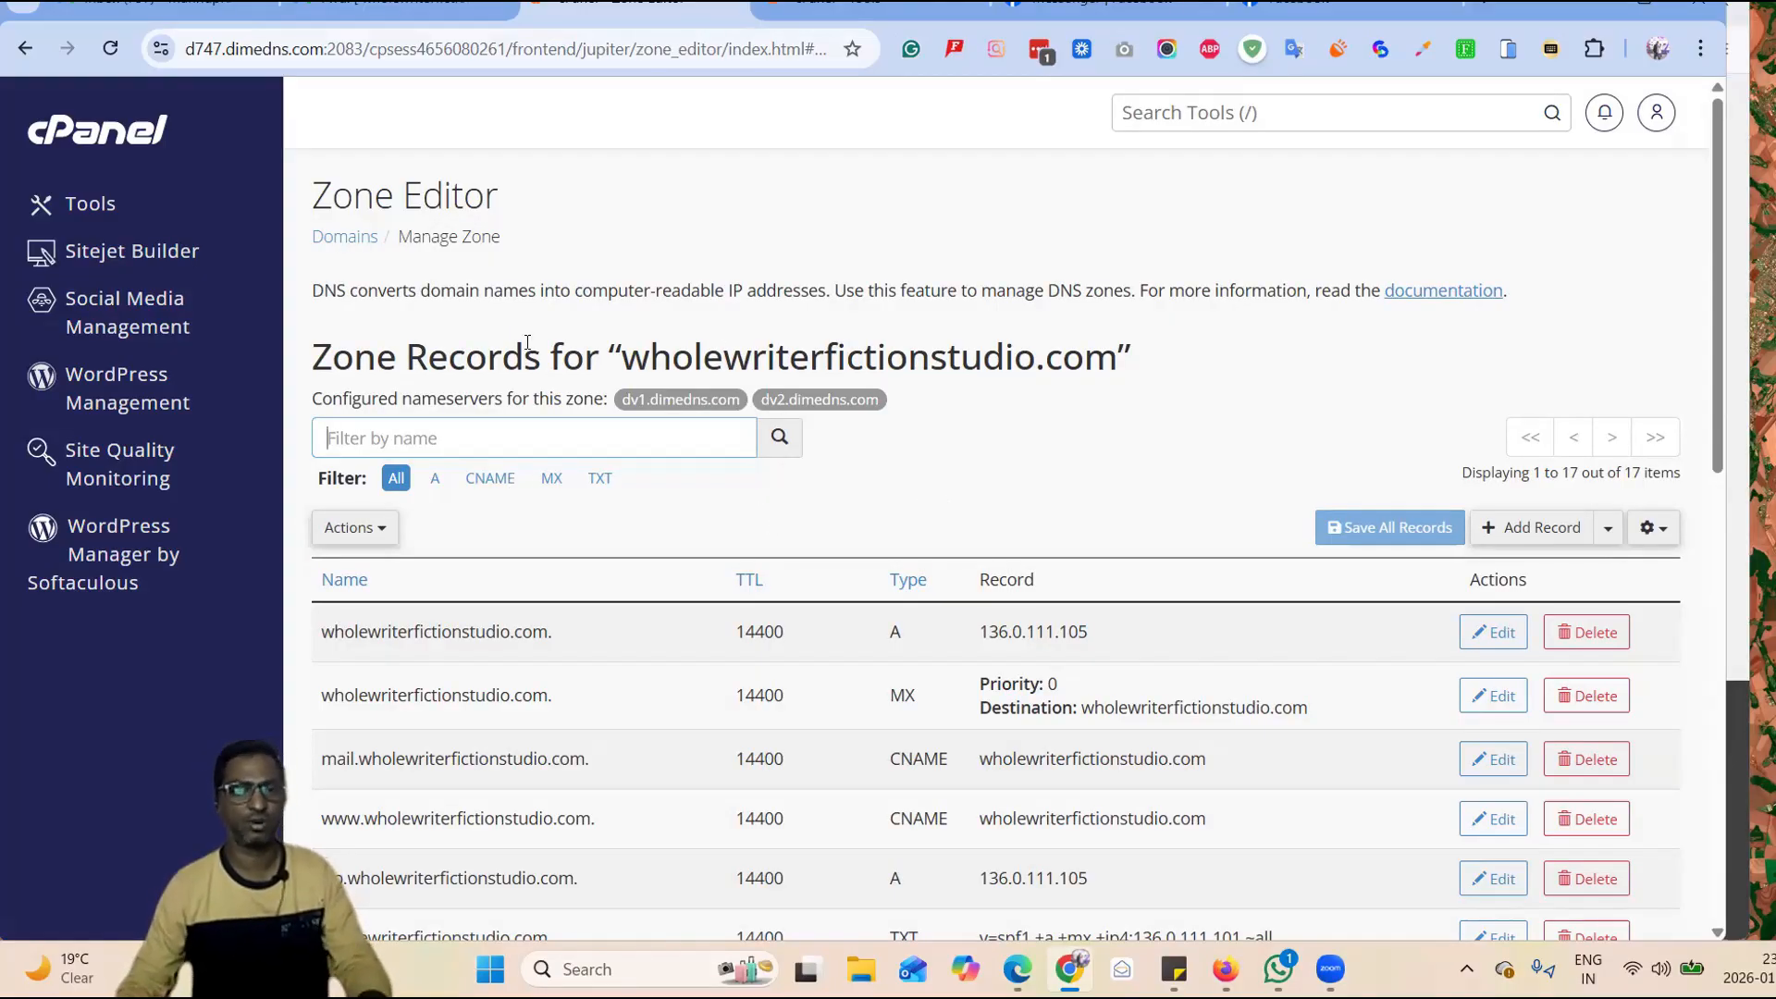
{"action": "left_click_drag", "start_coordinate": [625, 351], "coordinate": [1114, 393]}
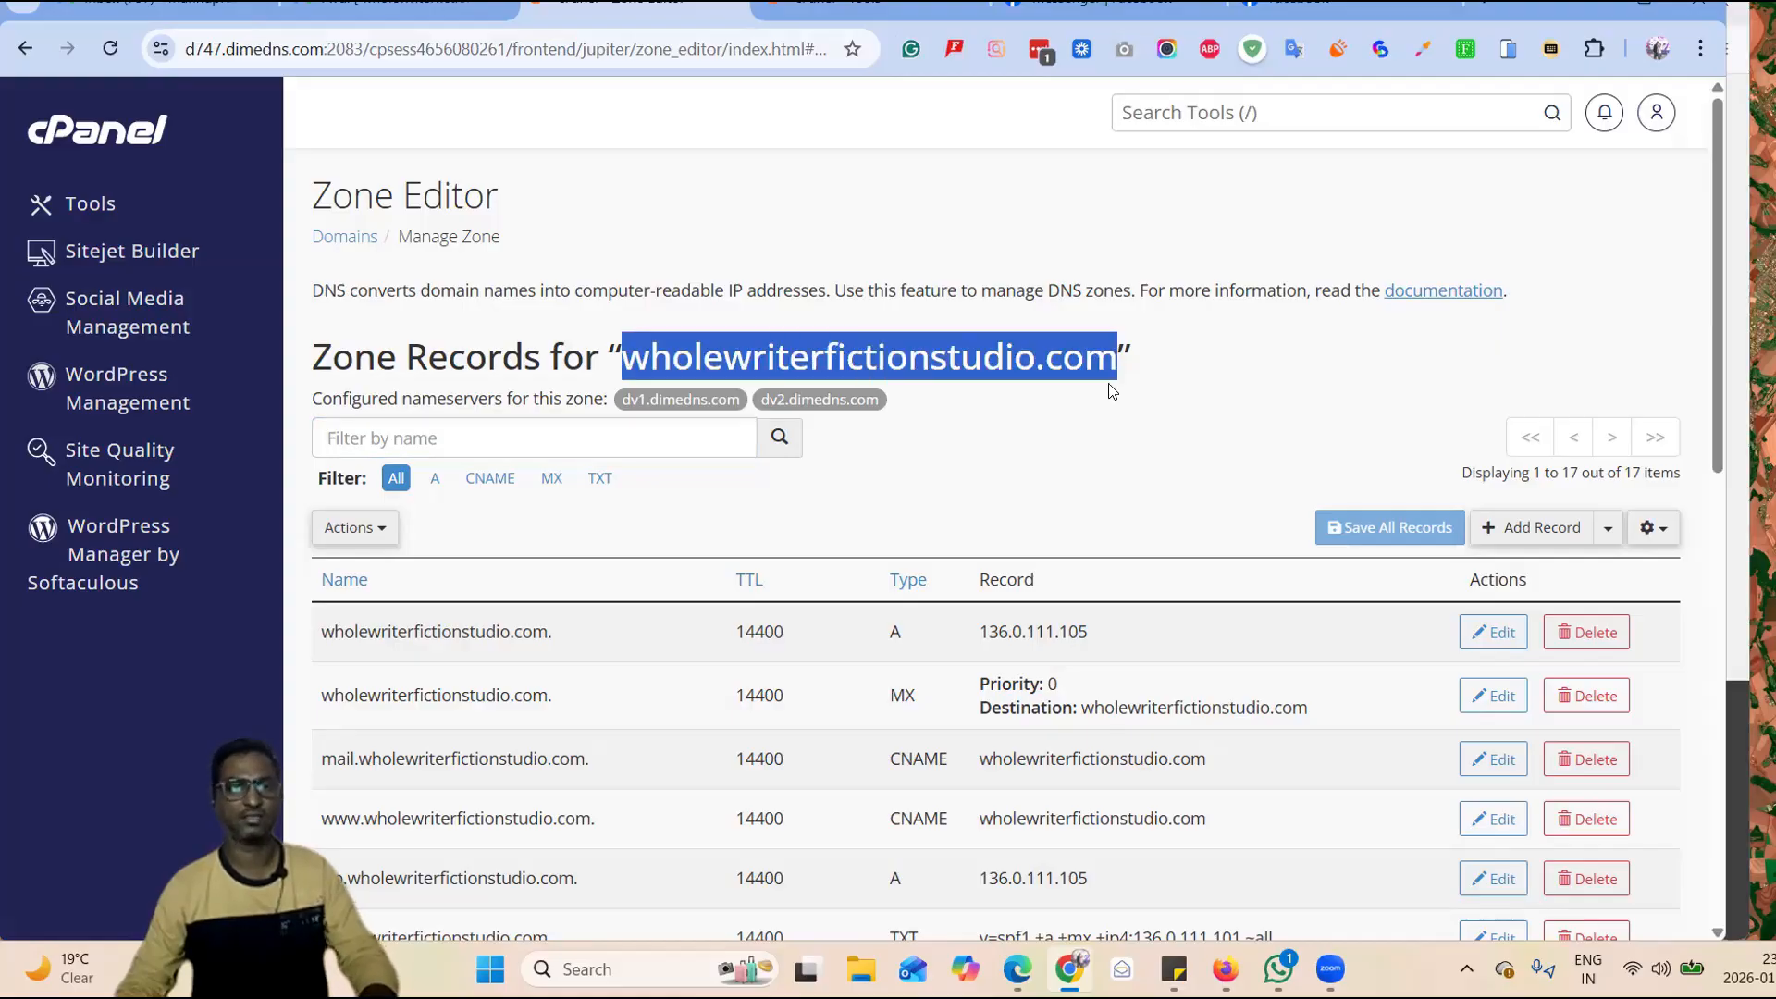
- Switch to the systeme.io dashboard in Firefox and open the account's custom domains settings
{"action": "key", "text": "super+Tab"}
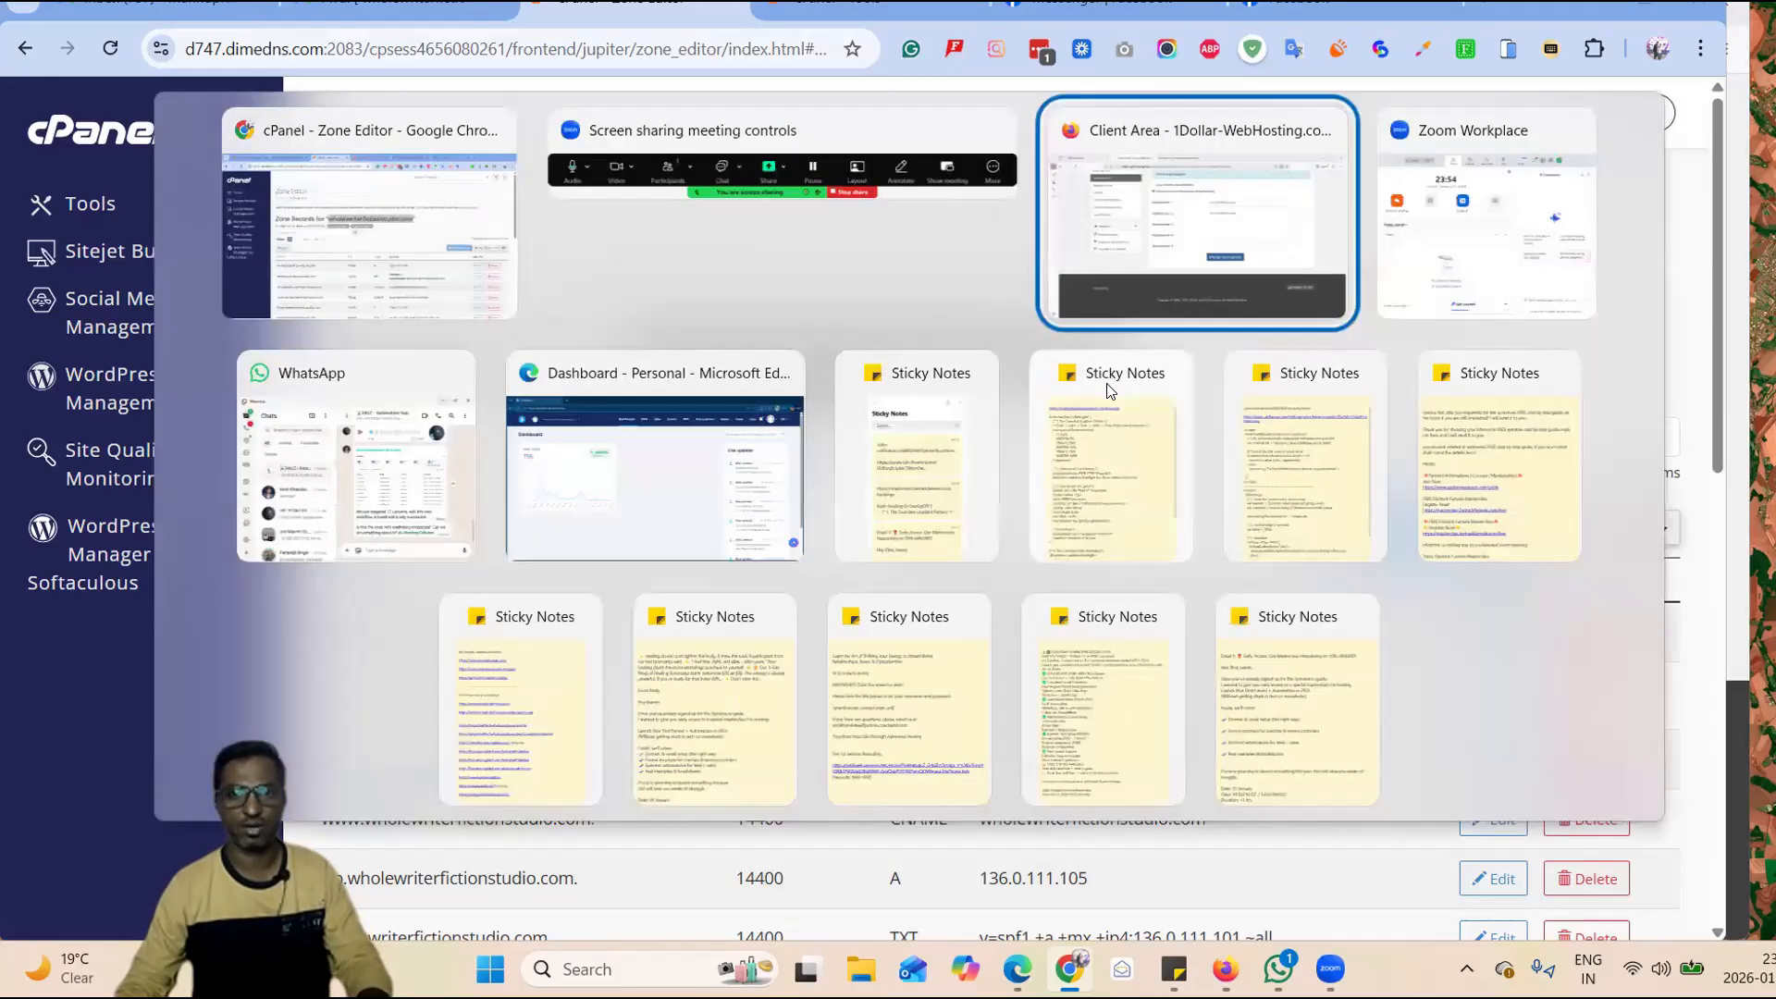
{"action": "left_click", "coordinate": [275, 7]}
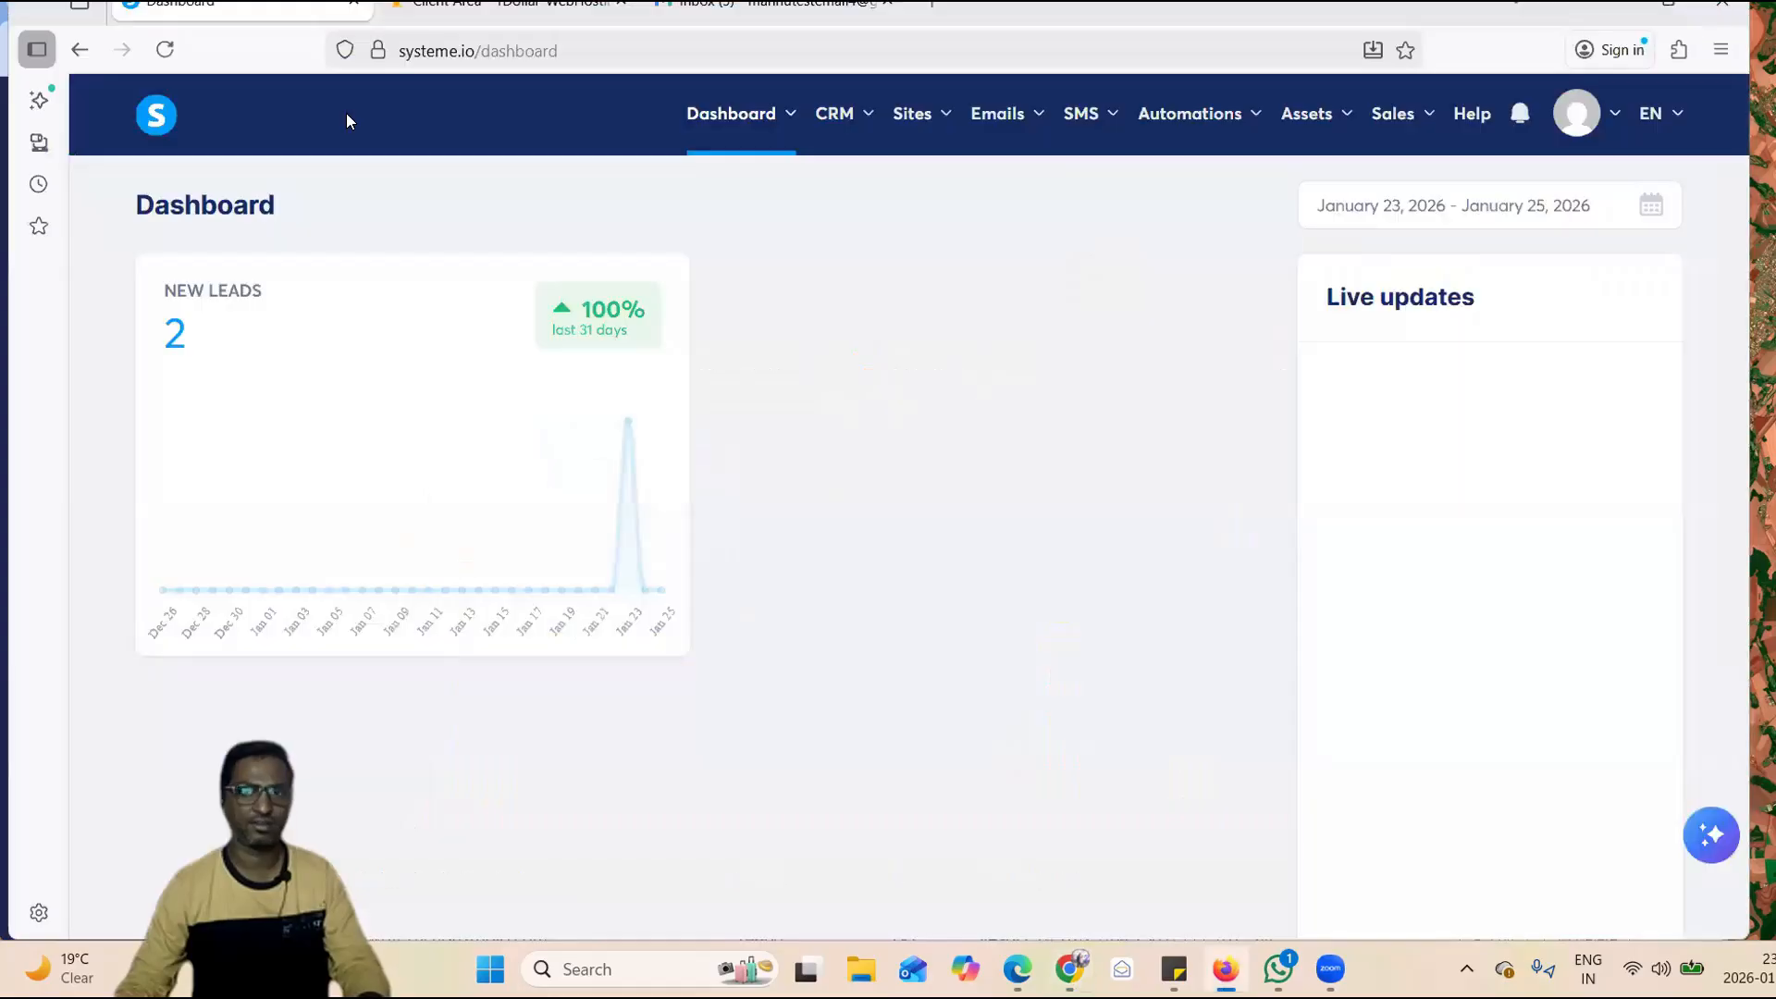
{"action": "left_click", "coordinate": [1610, 117]}
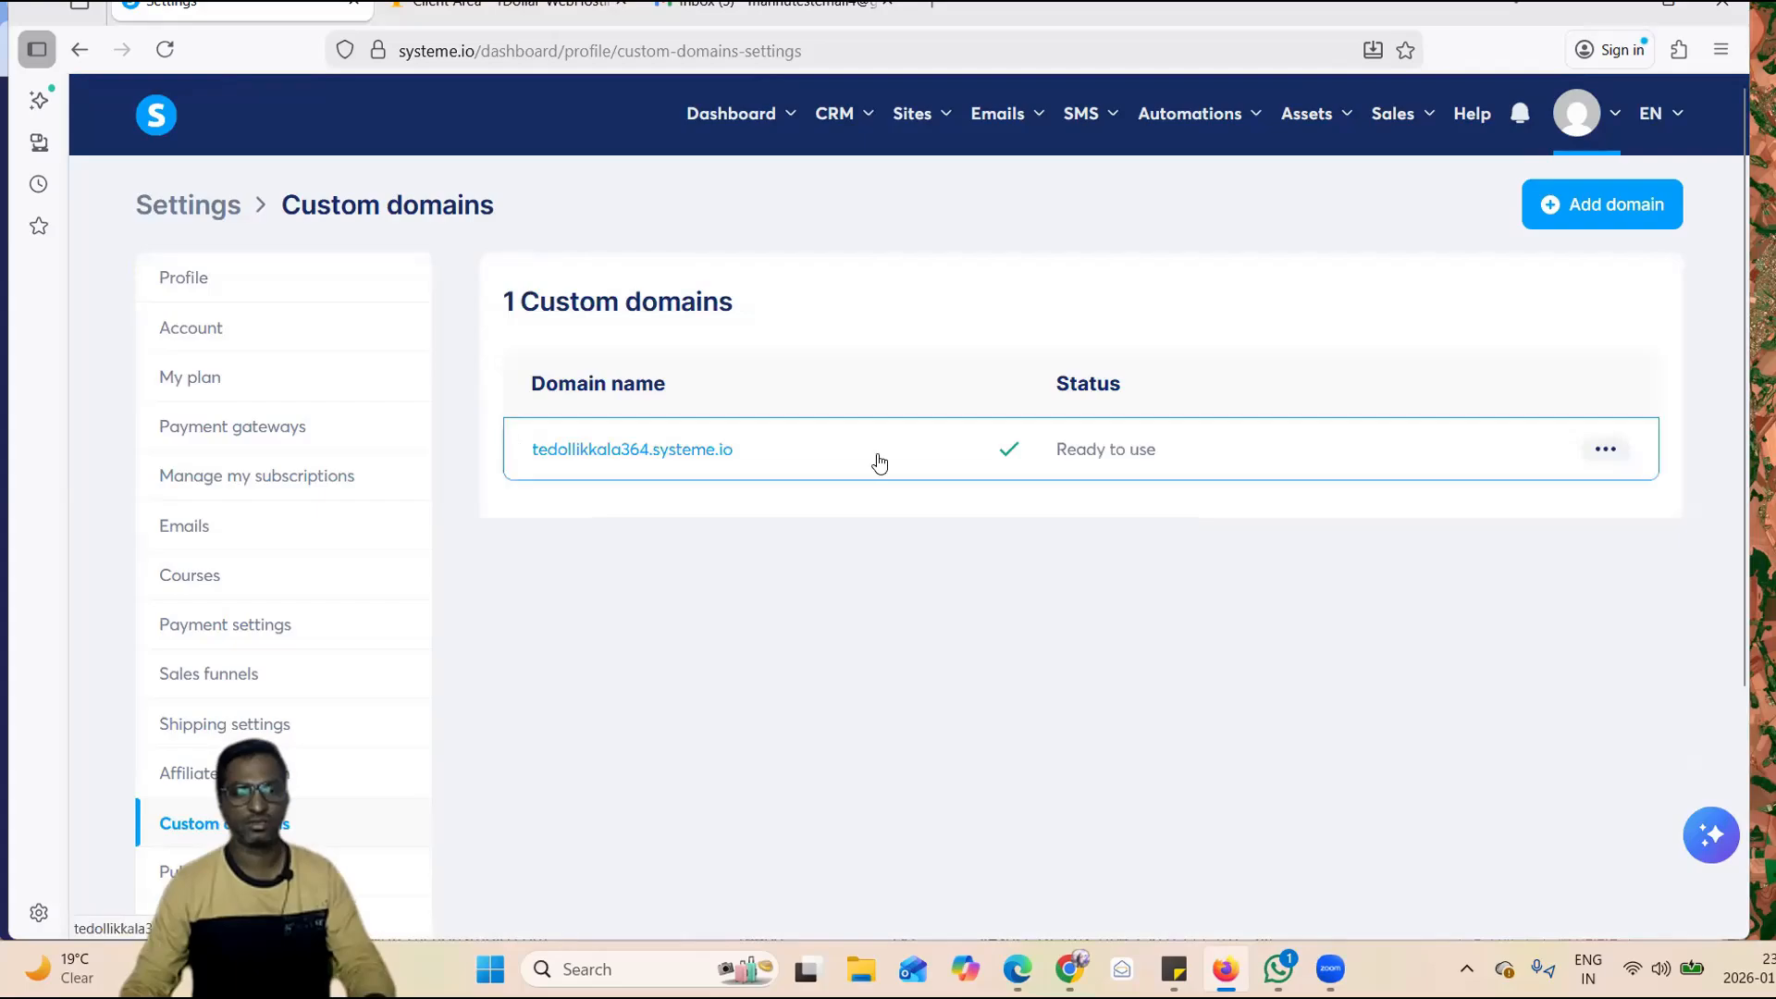
{"action": "left_click", "coordinate": [1628, 224]}
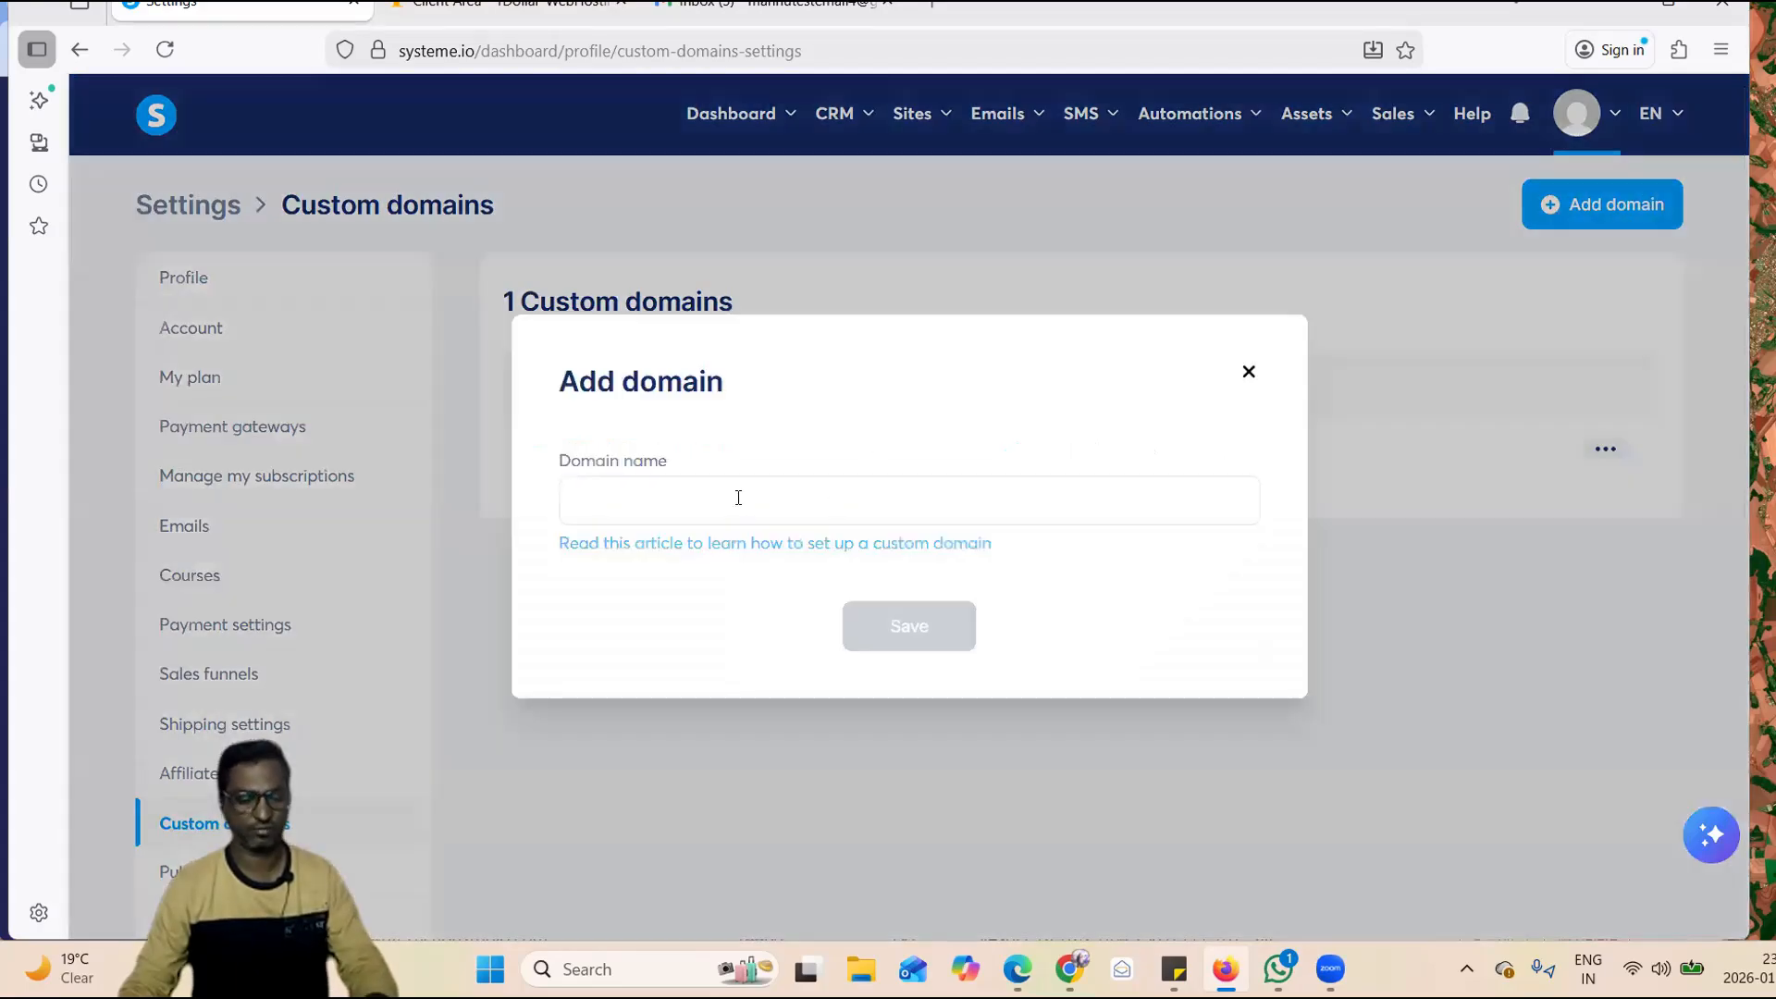
{"action": "left_click", "coordinate": [909, 501]}
{"action": "type", "text": "www"}
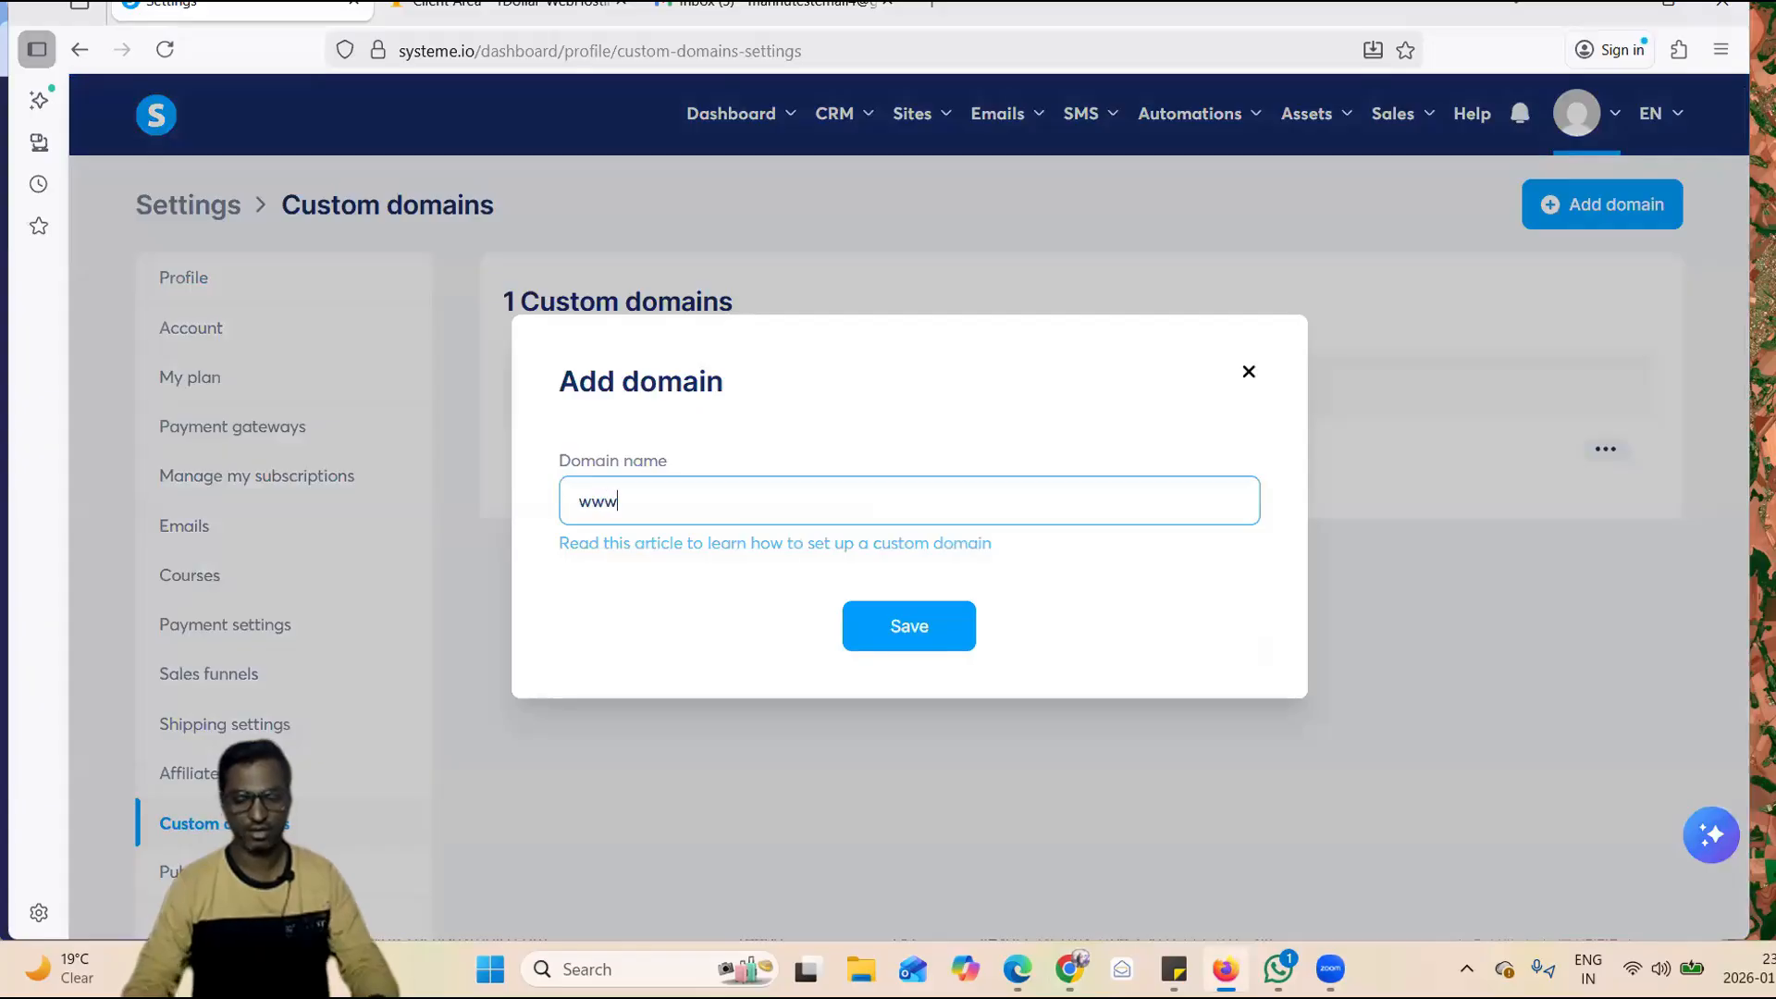
{"action": "type", "text": ".wholewriterfictionstudio.com"}
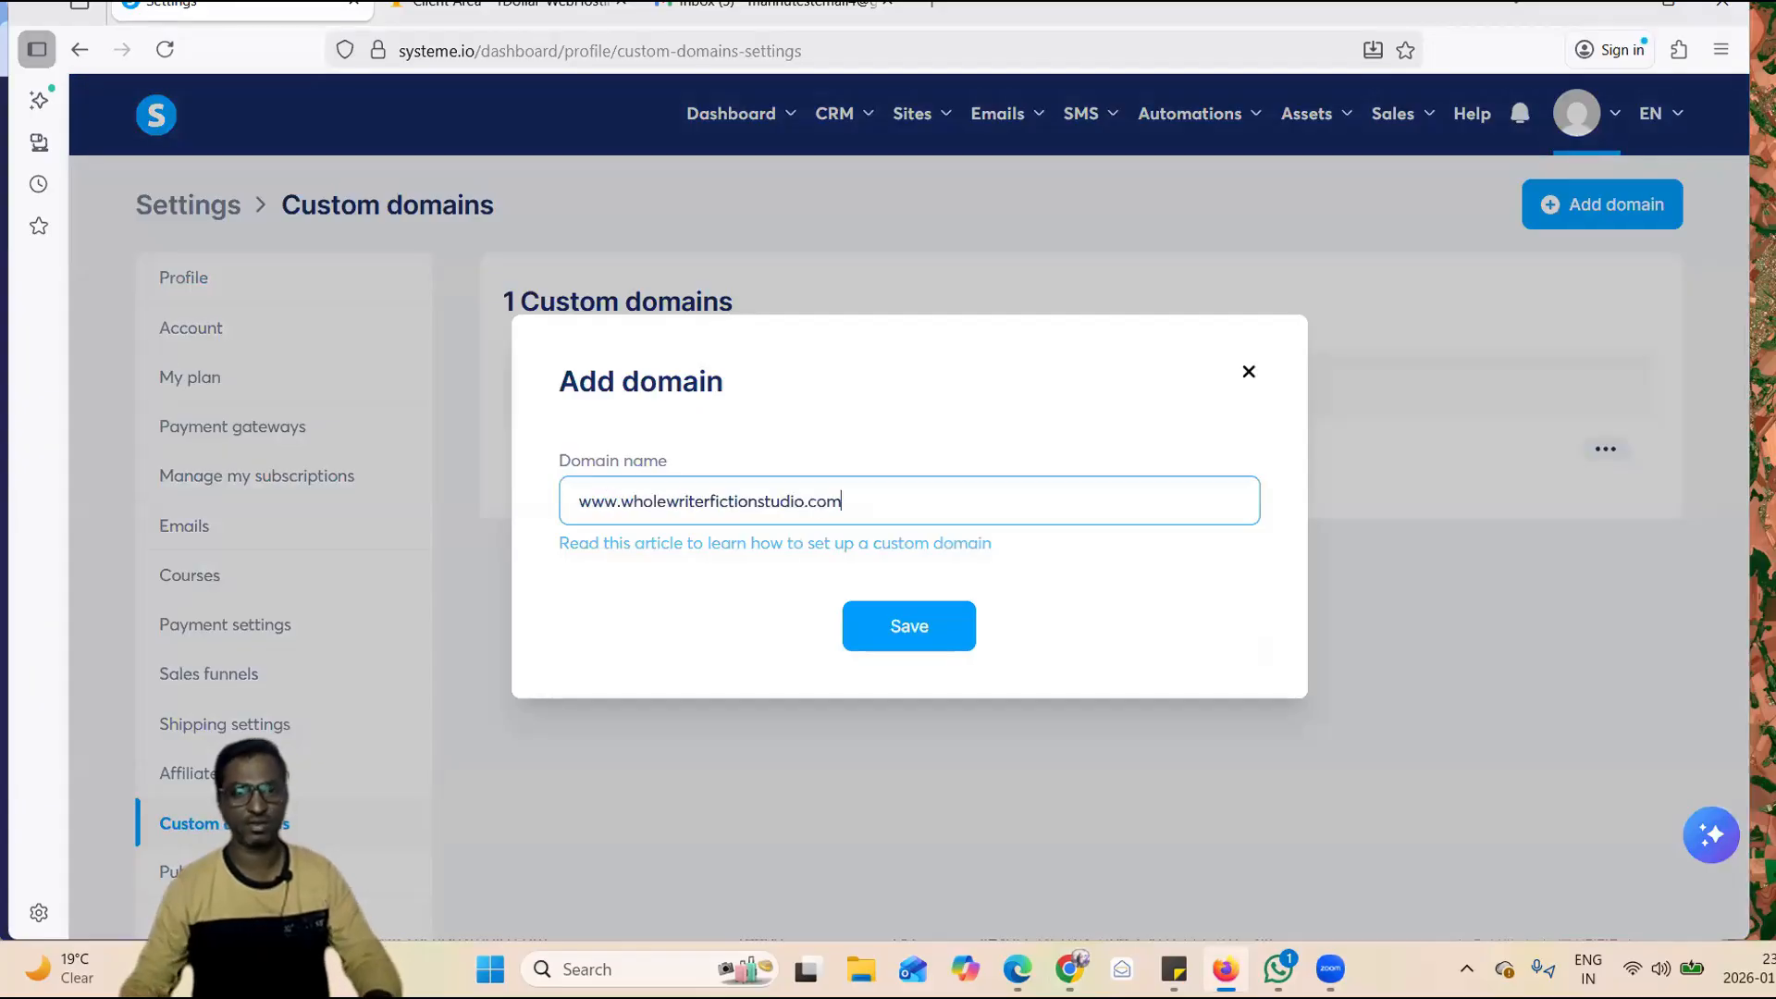
{"action": "left_click", "coordinate": [920, 626]}
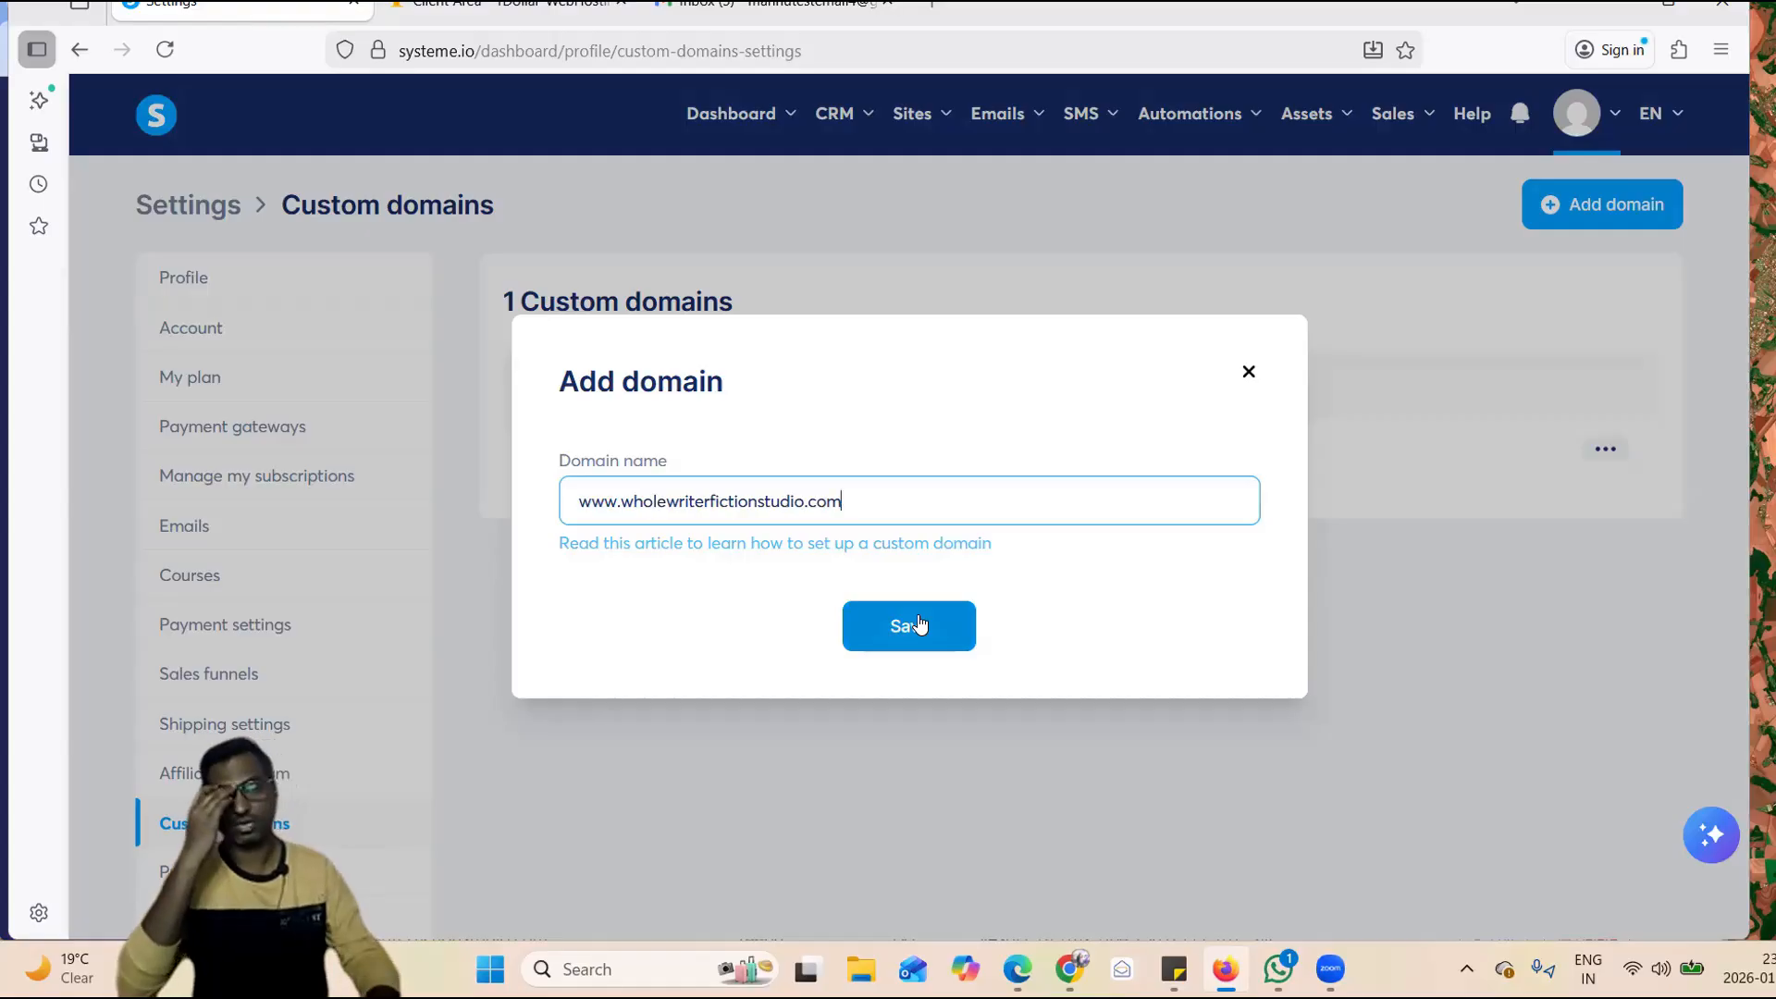
{"action": "left_click", "coordinate": [919, 617]}
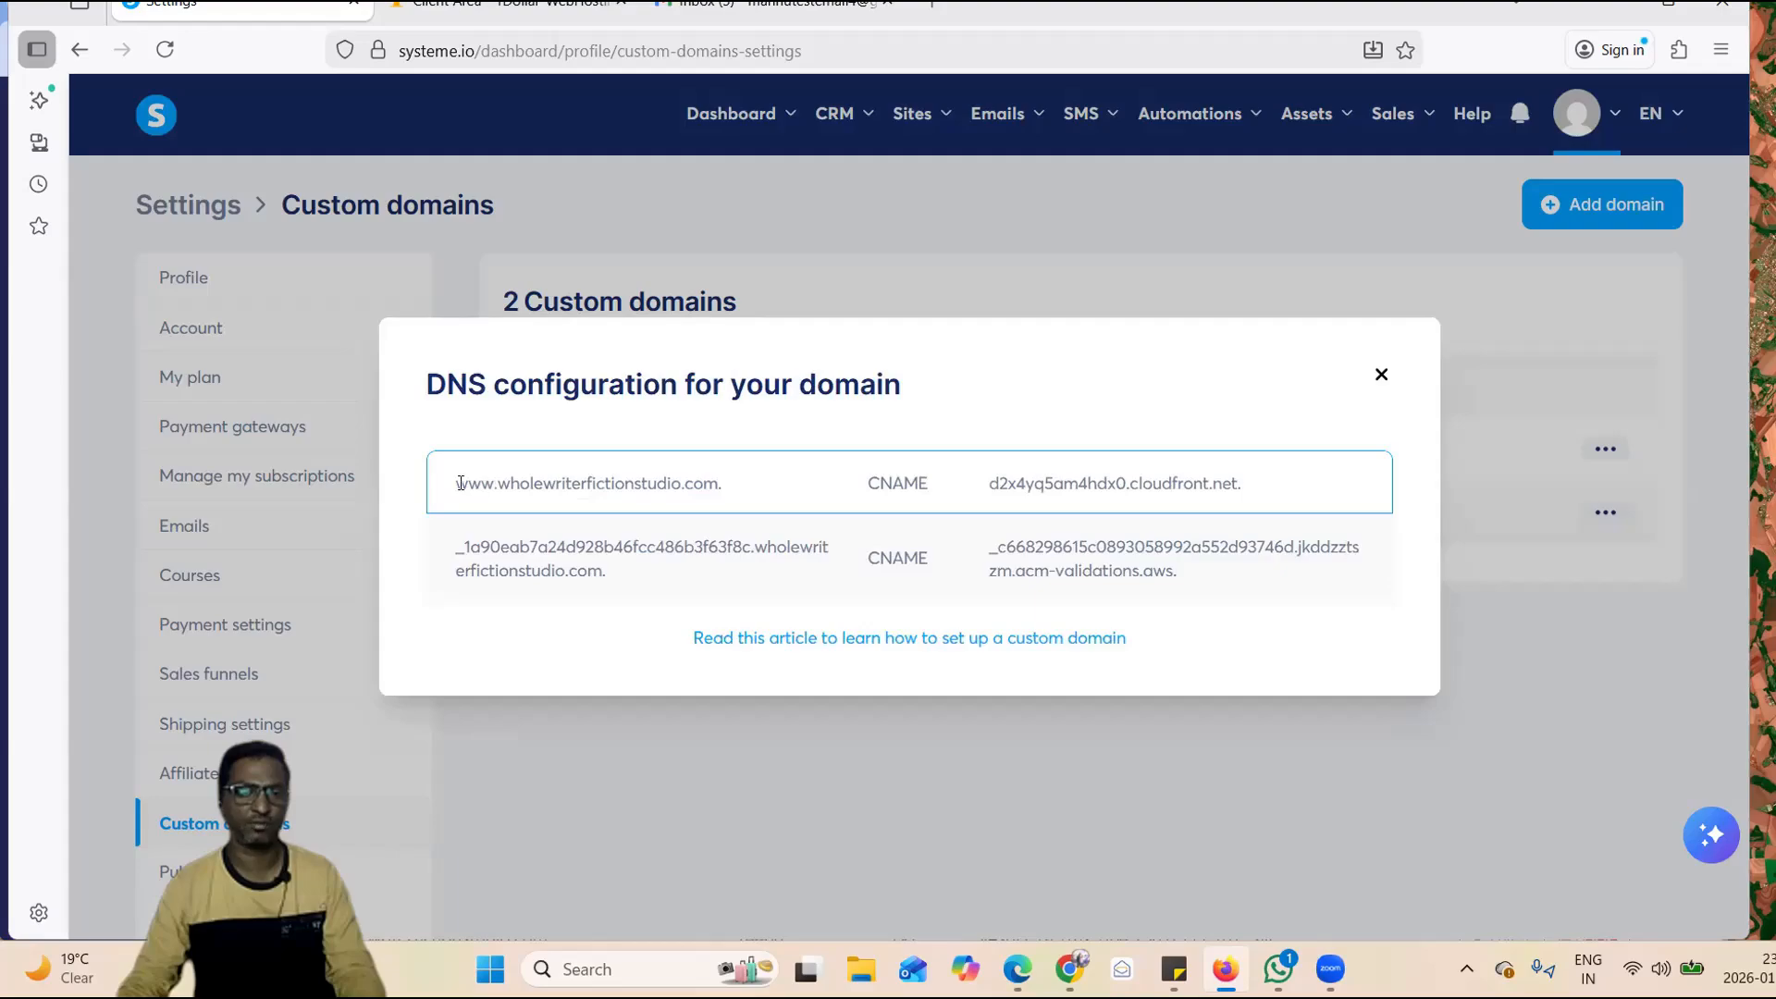
- Copy the target value of the www CNAME record from the DNS configuration and return to cPanel in Chrome
{"action": "left_click_drag", "start_coordinate": [445, 483], "coordinate": [494, 483]}
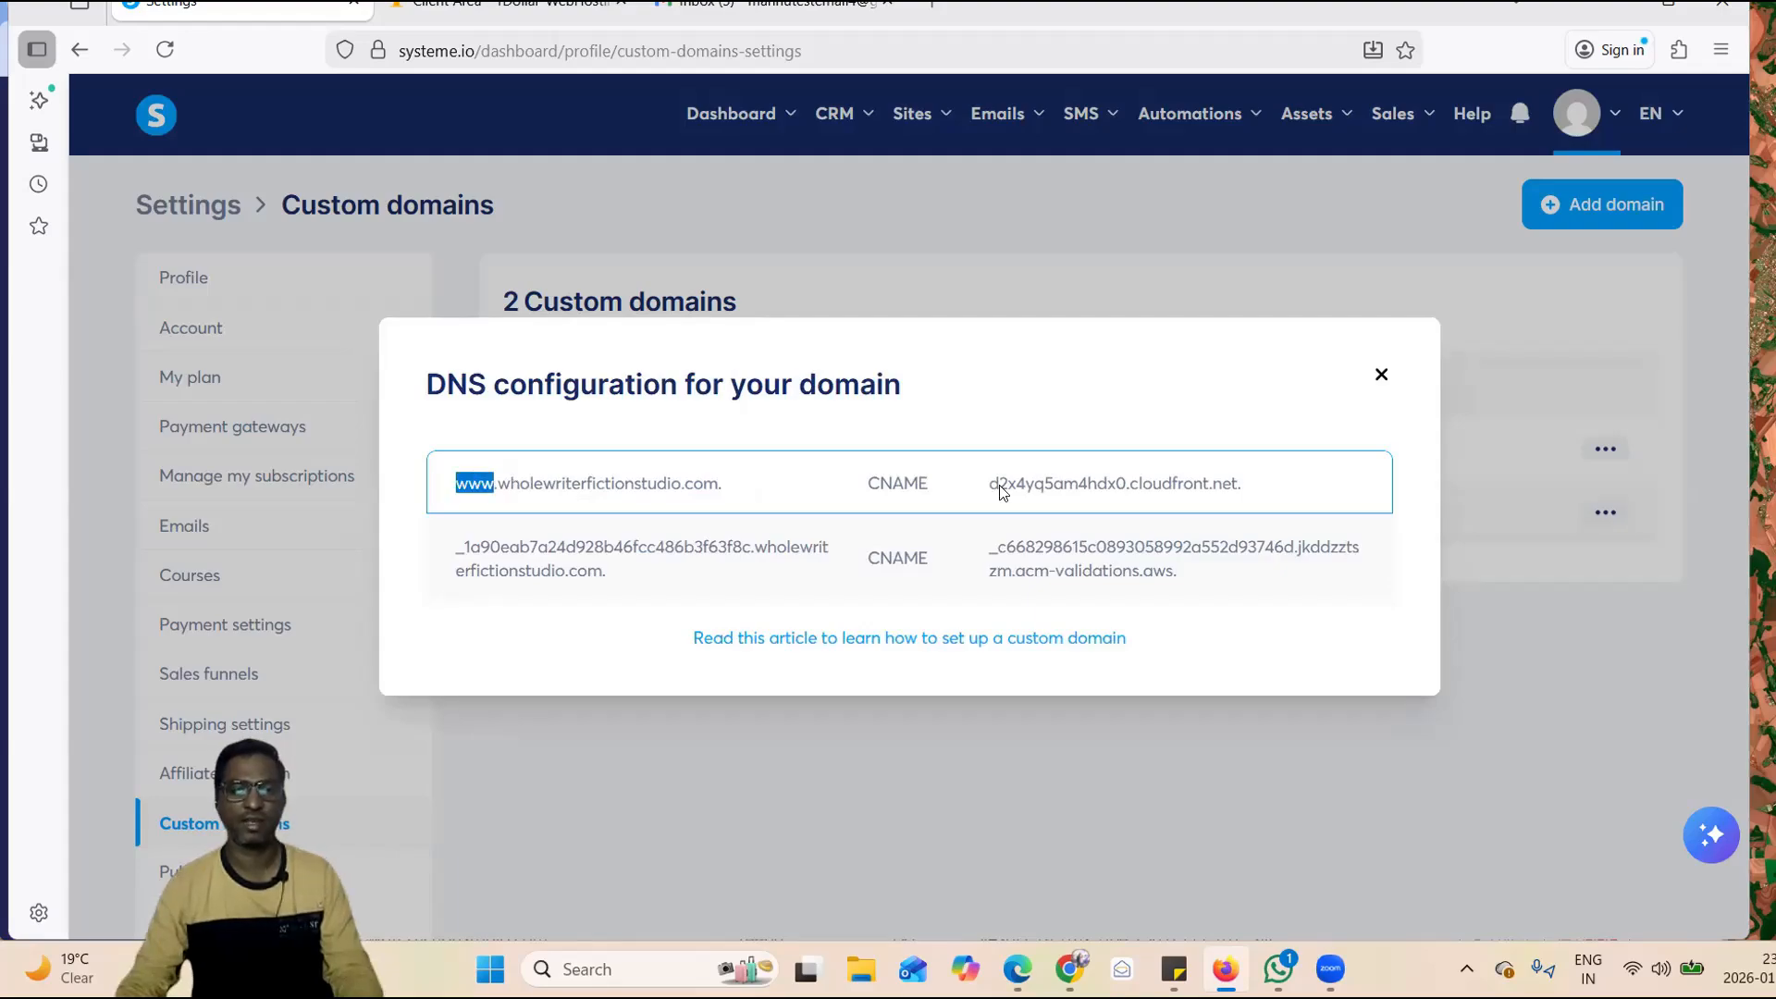
{"action": "left_click_drag", "start_coordinate": [977, 485], "coordinate": [1282, 485]}
{"action": "key", "text": "ctrl+c"}
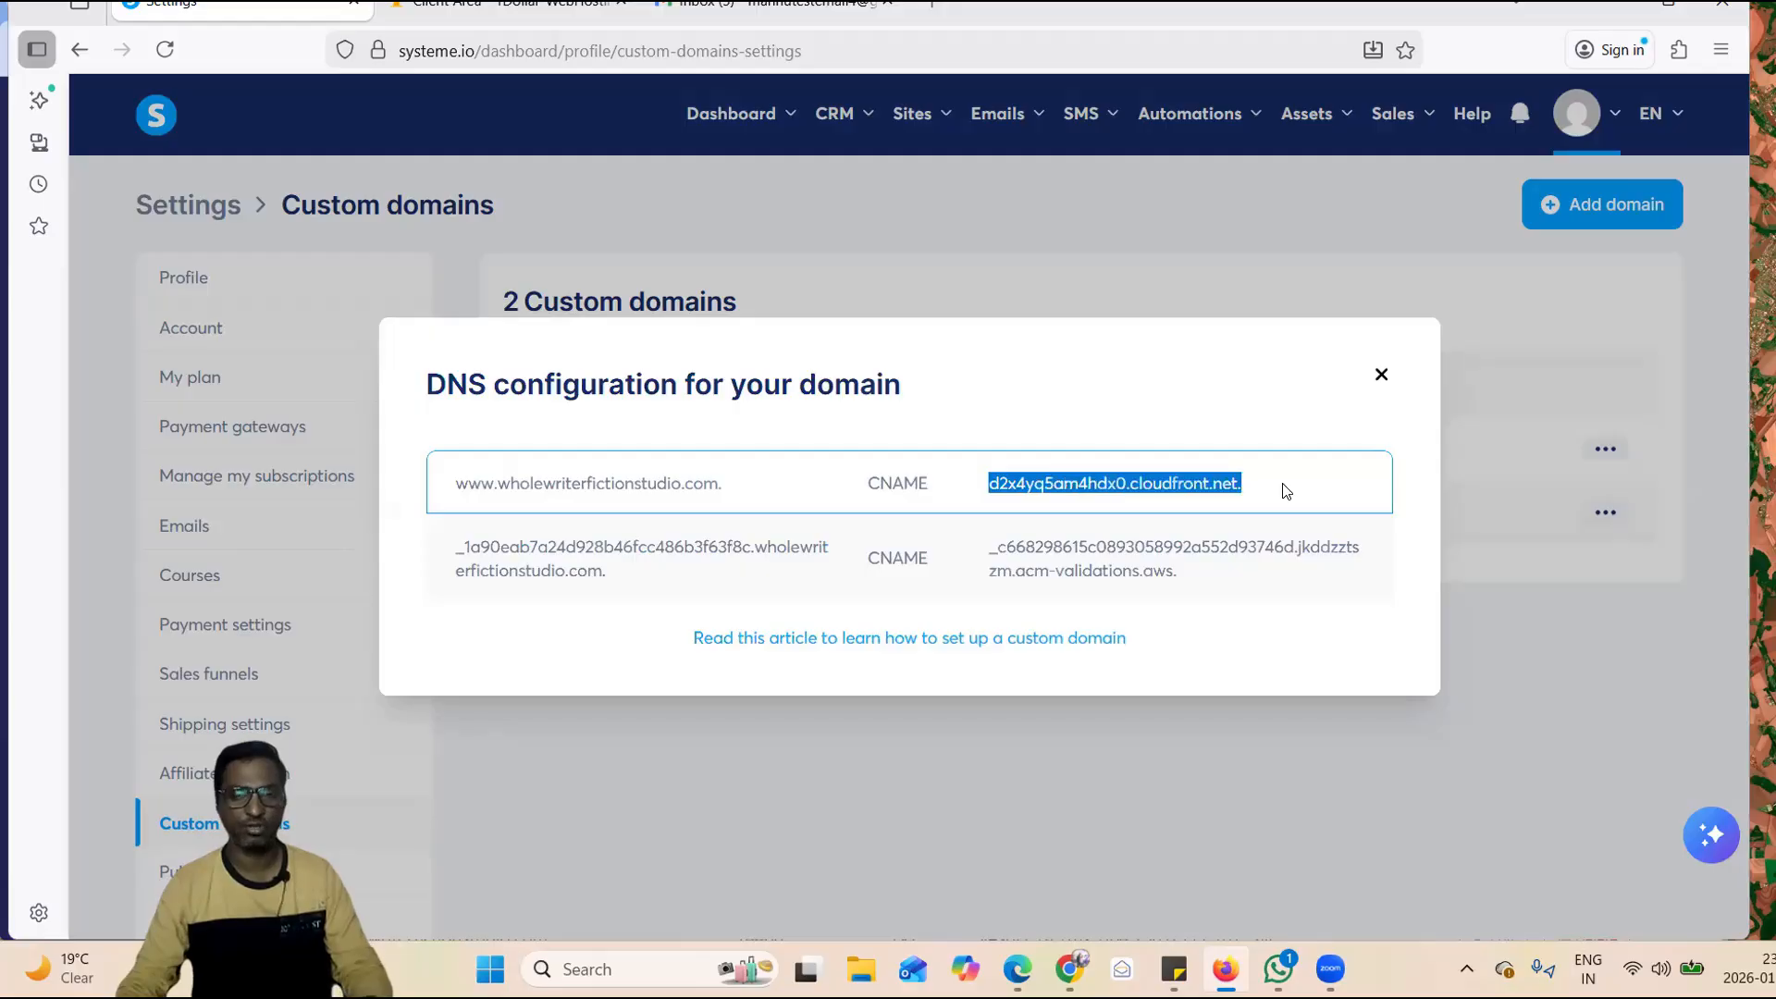
{"action": "key", "text": "alt+Tab"}
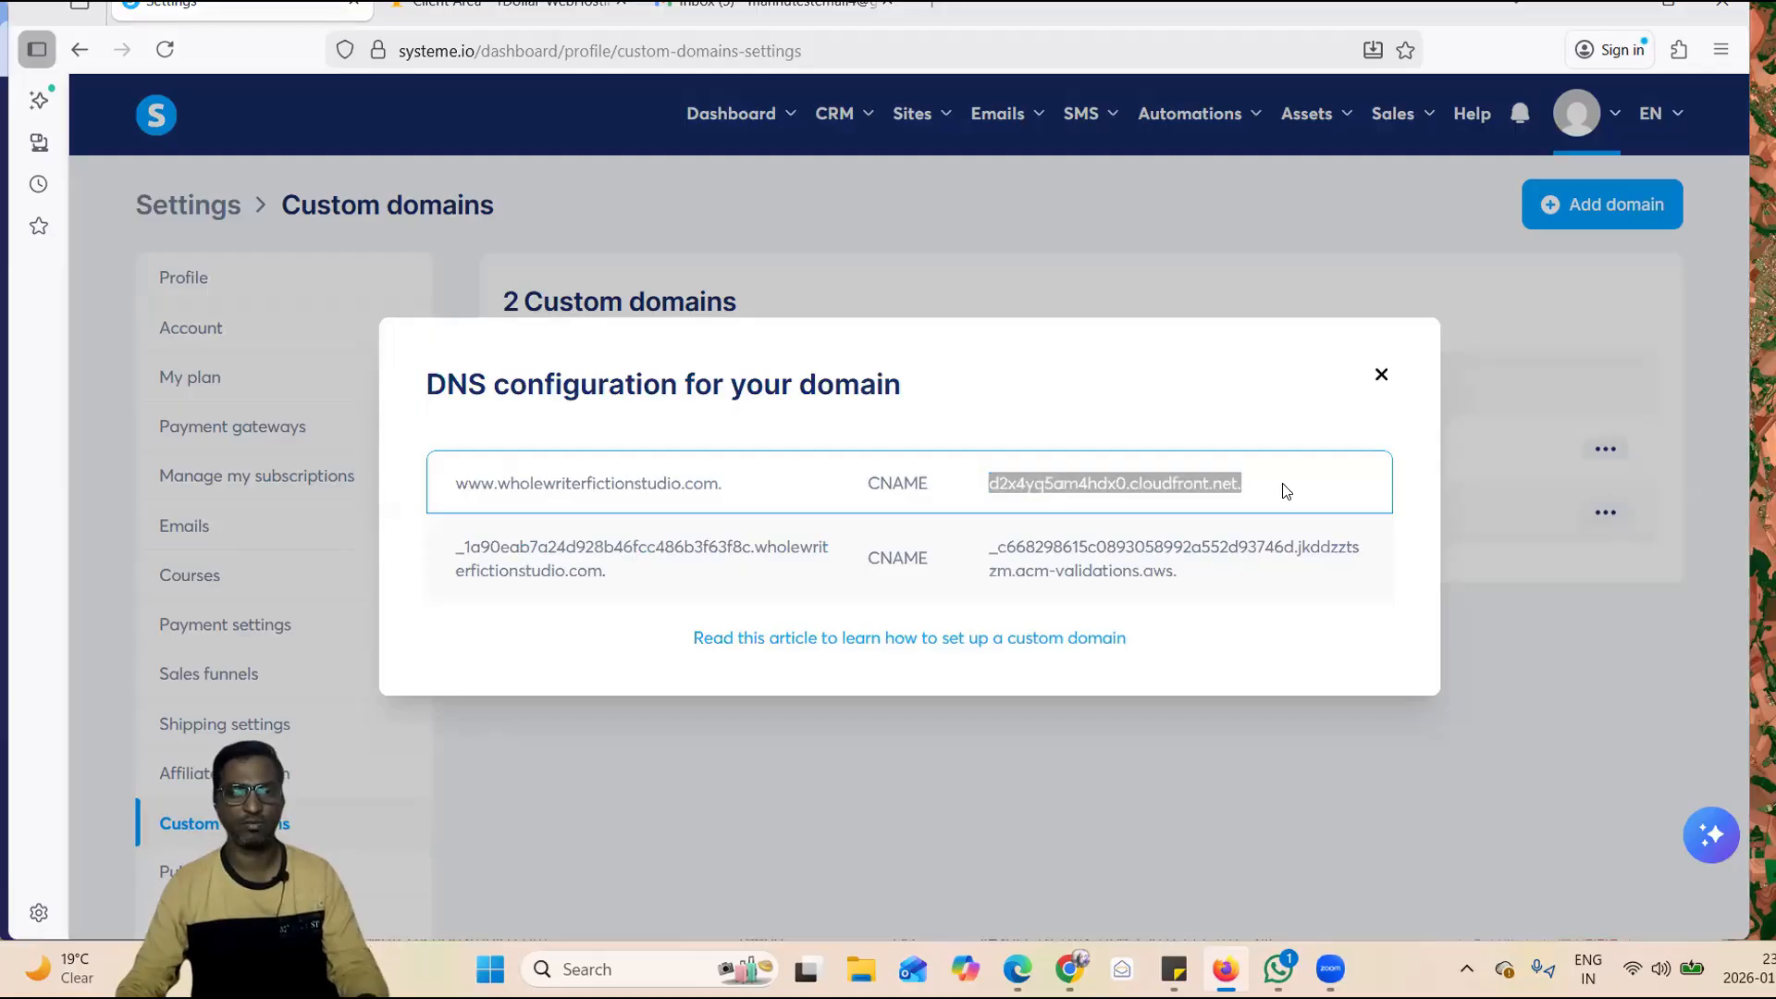
{"action": "key", "text": "alt+Tab"}
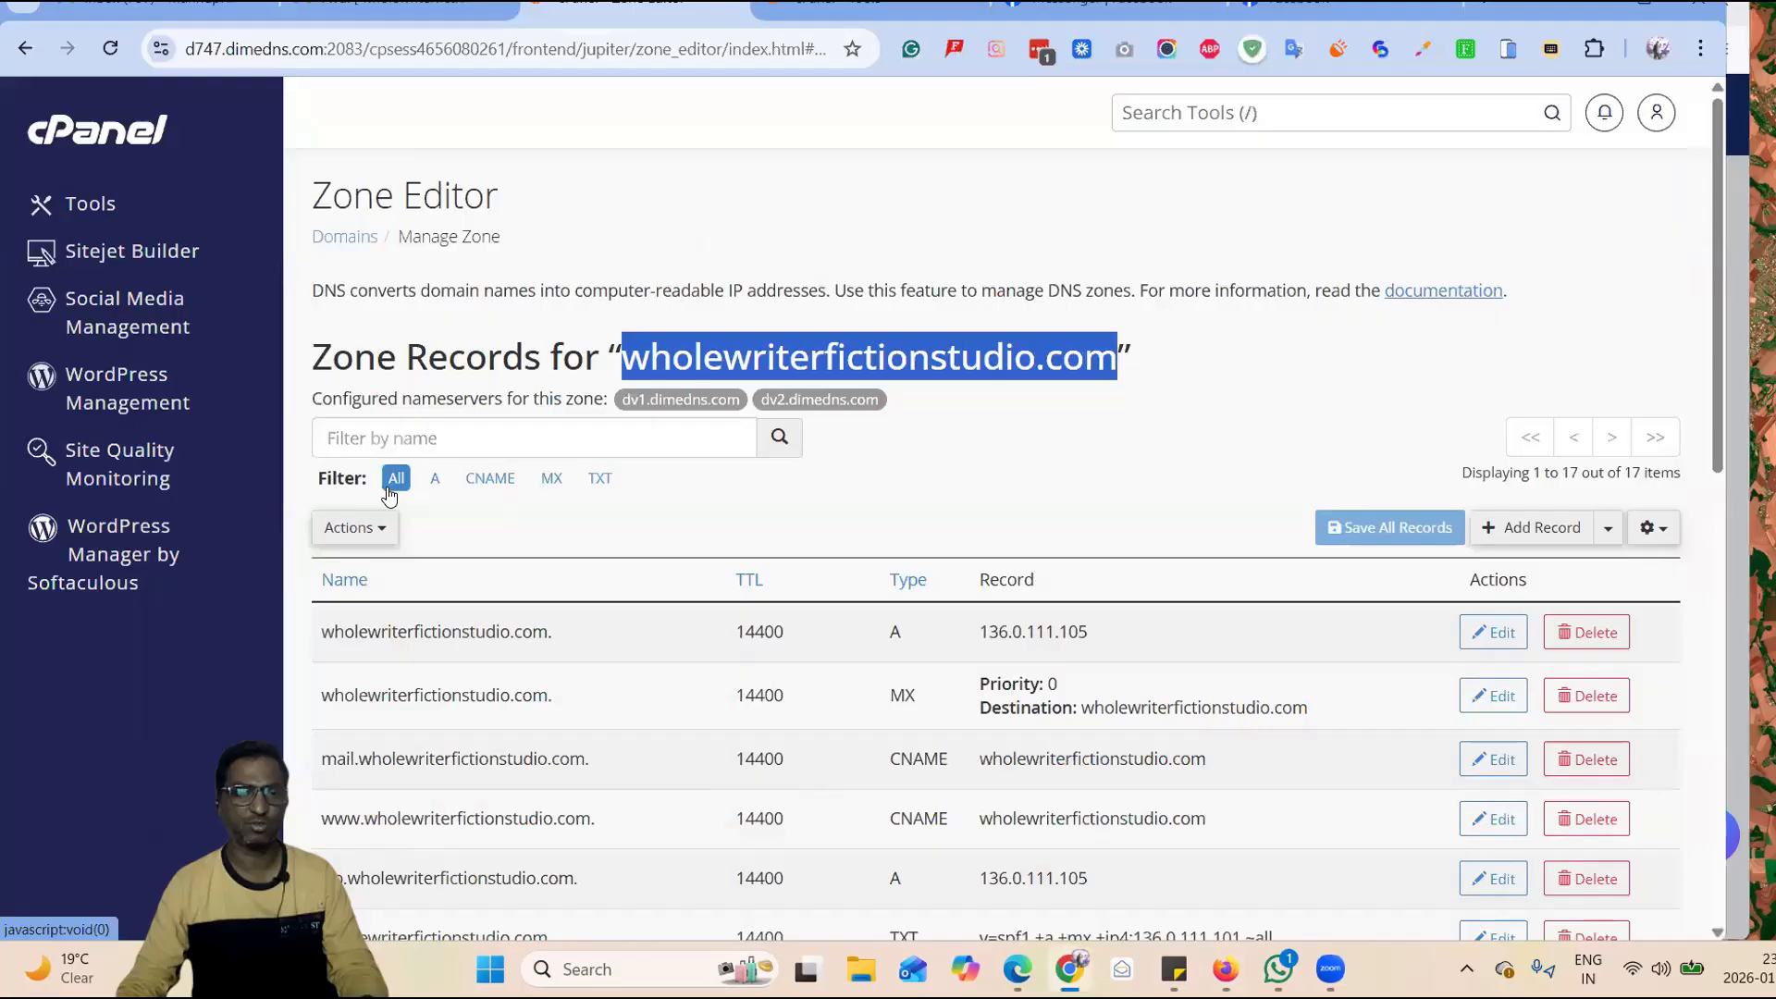
- Filter the zone by CNAME and try to save a new www record pointing to d2x4yq5am4hdx0.cloudfront.net
{"action": "left_click", "coordinate": [487, 479]}
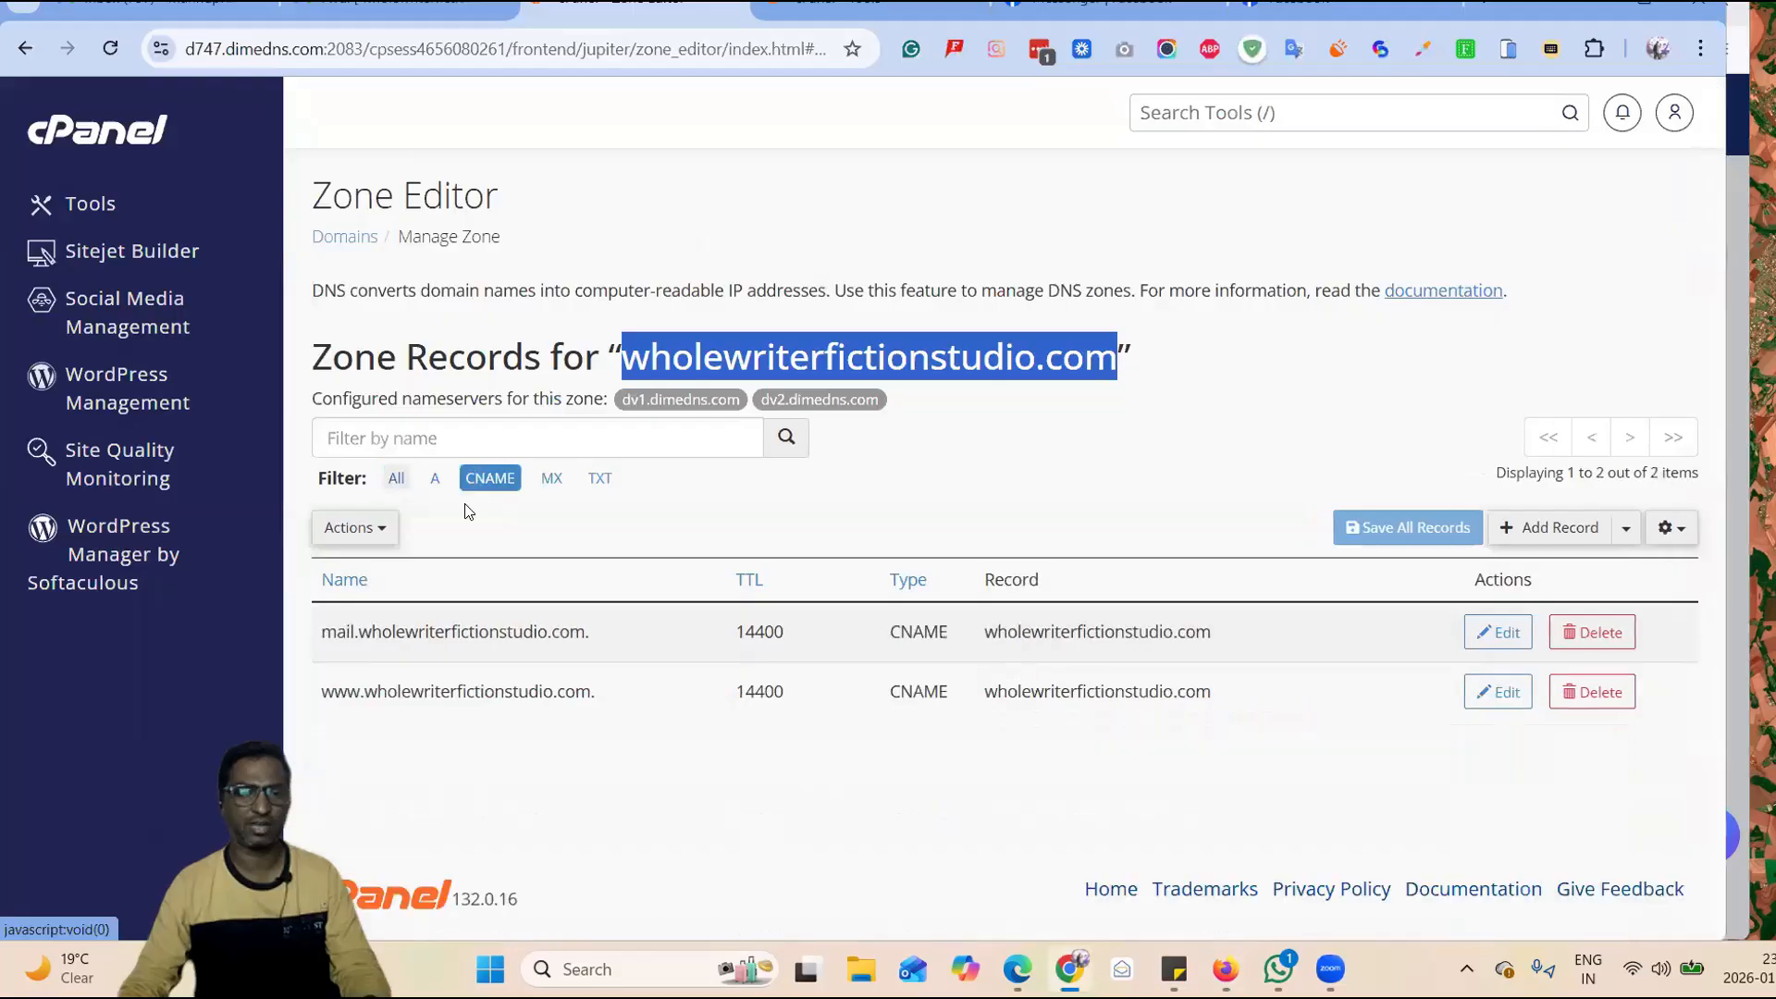
{"action": "left_click", "coordinate": [1539, 532]}
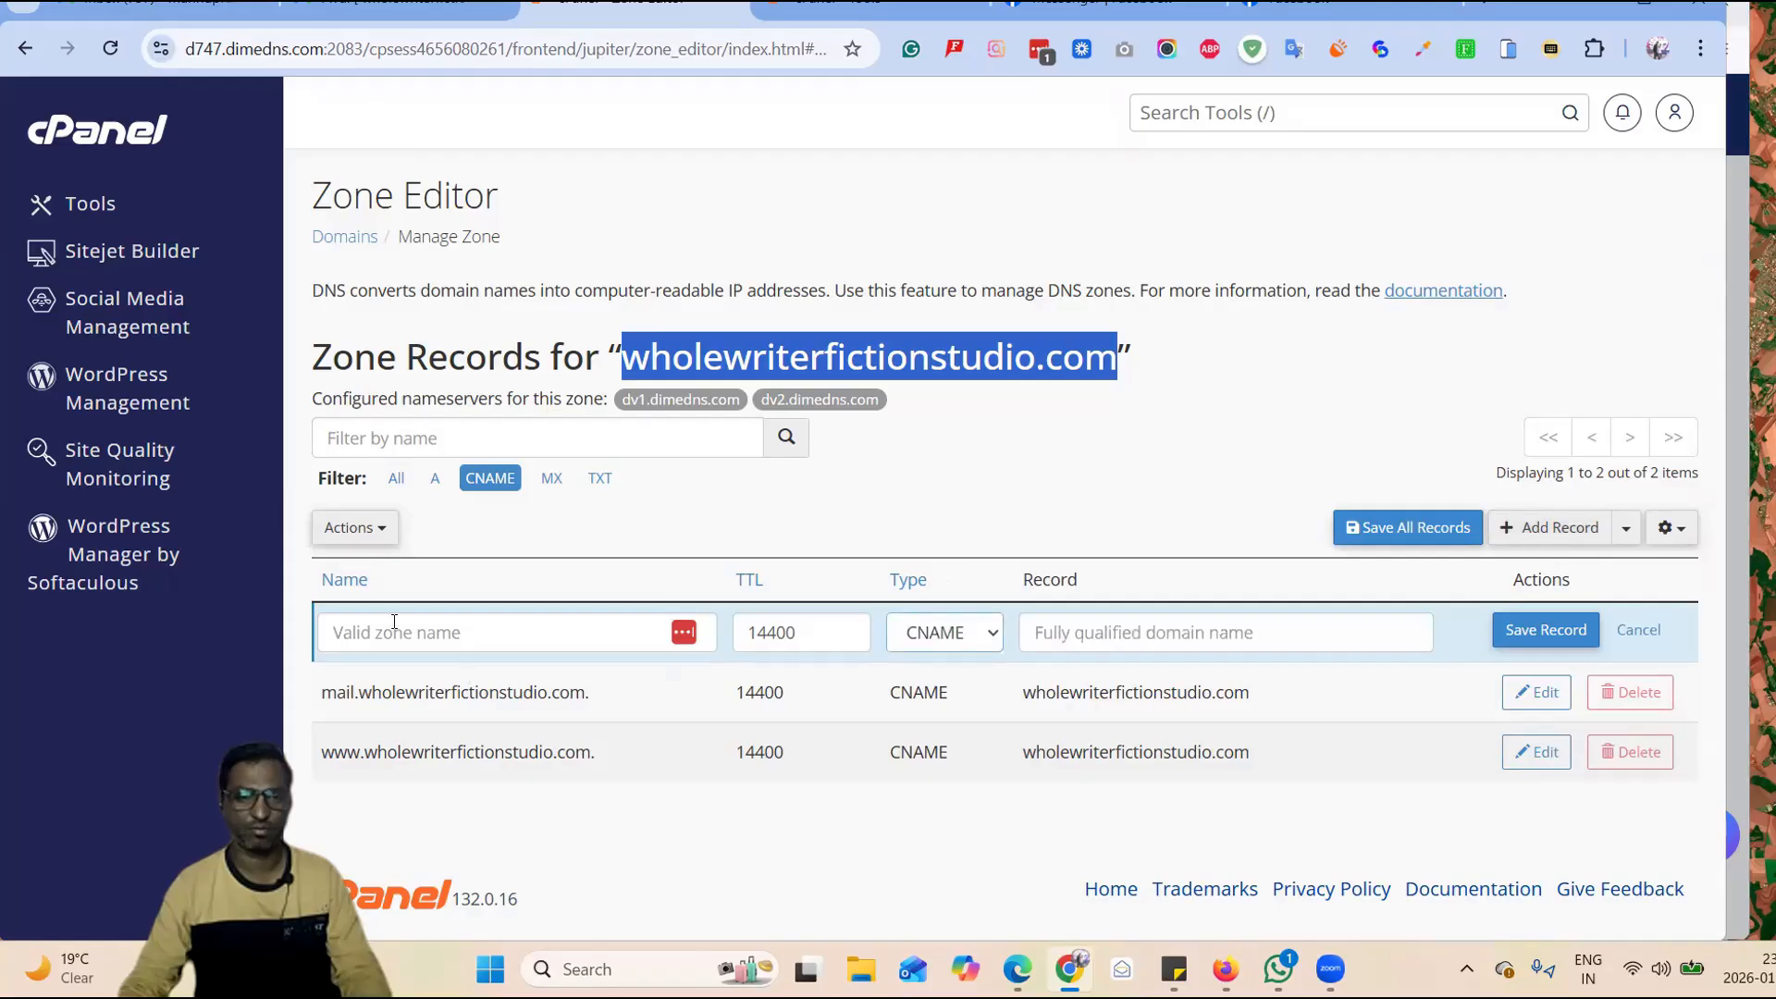
{"action": "left_click", "coordinate": [423, 641]}
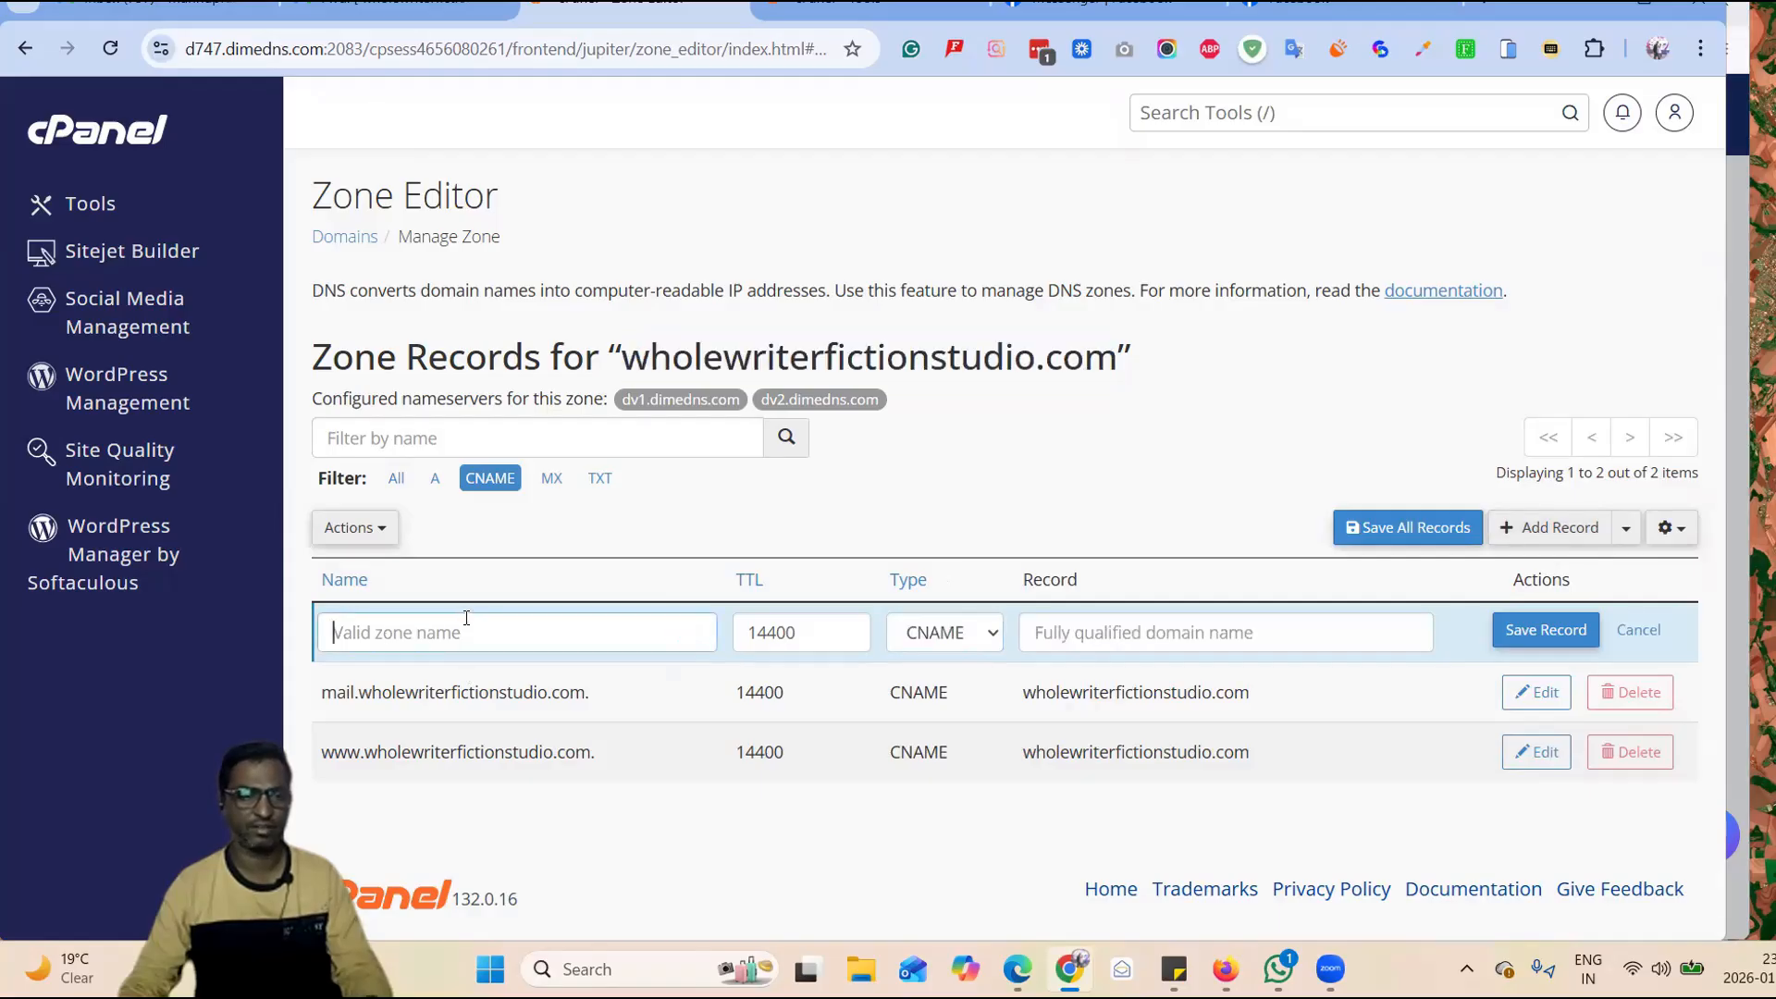
{"action": "type", "text": "www"}
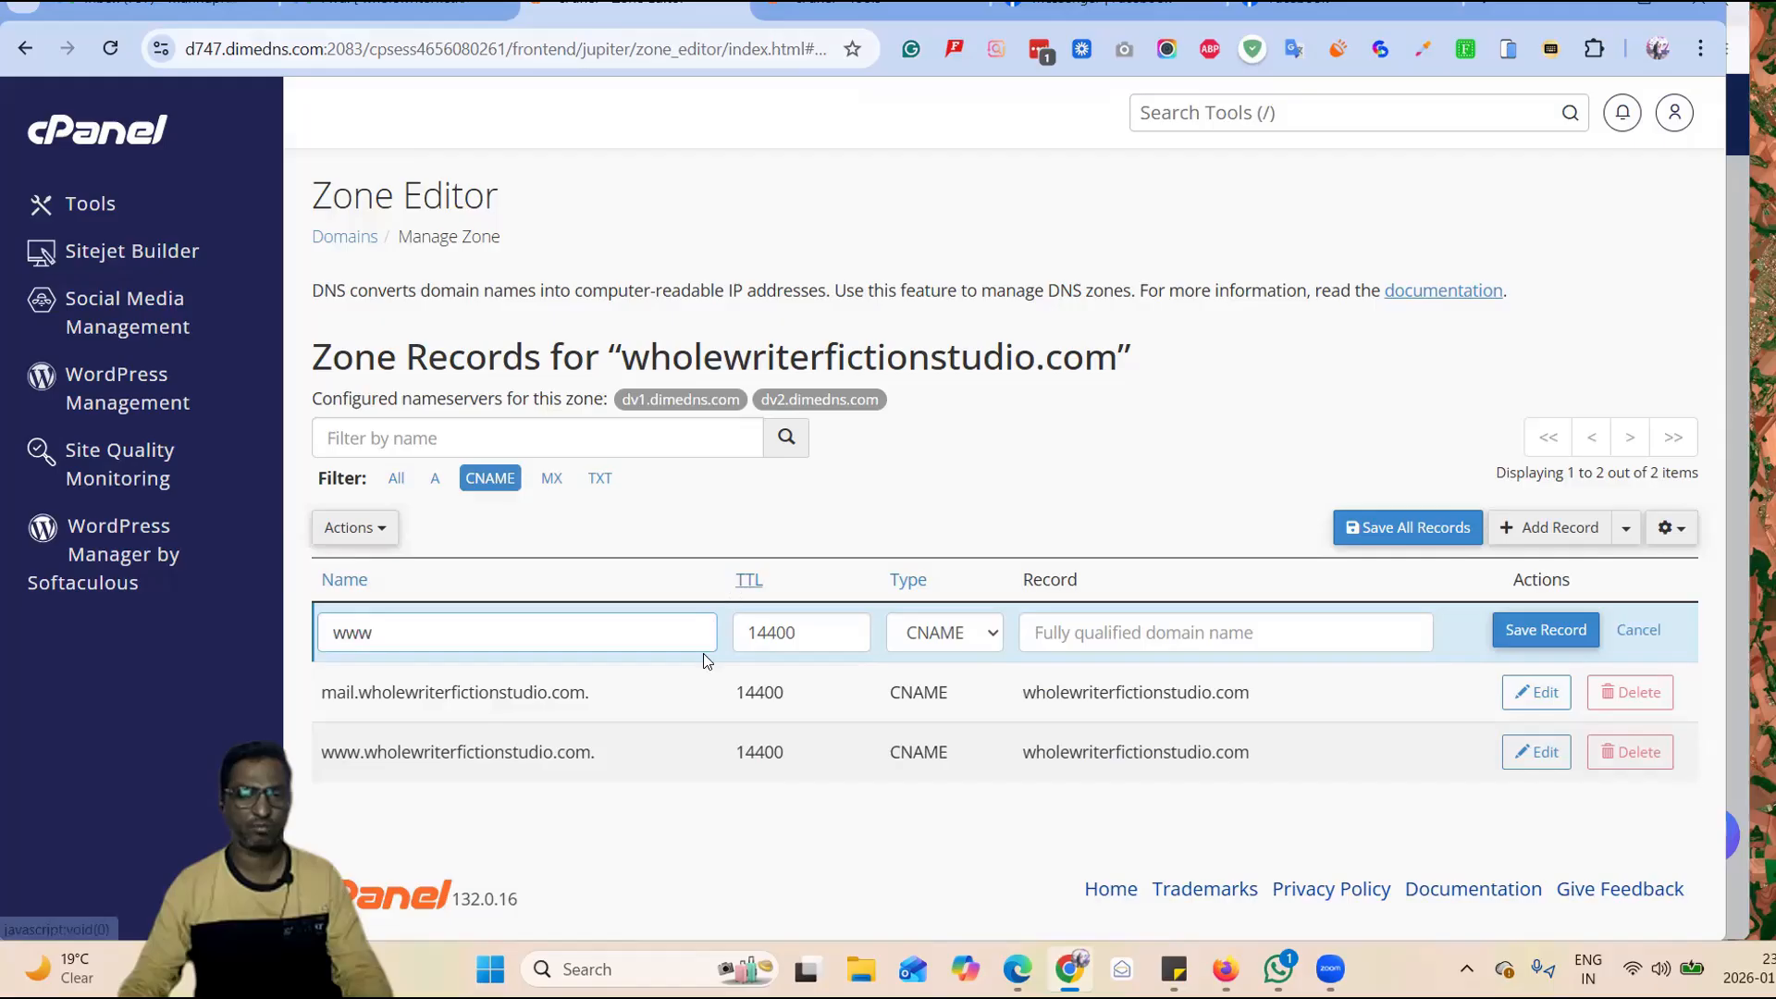
{"action": "left_click", "coordinate": [1172, 637]}
{"action": "key", "text": "ctrl+v"}
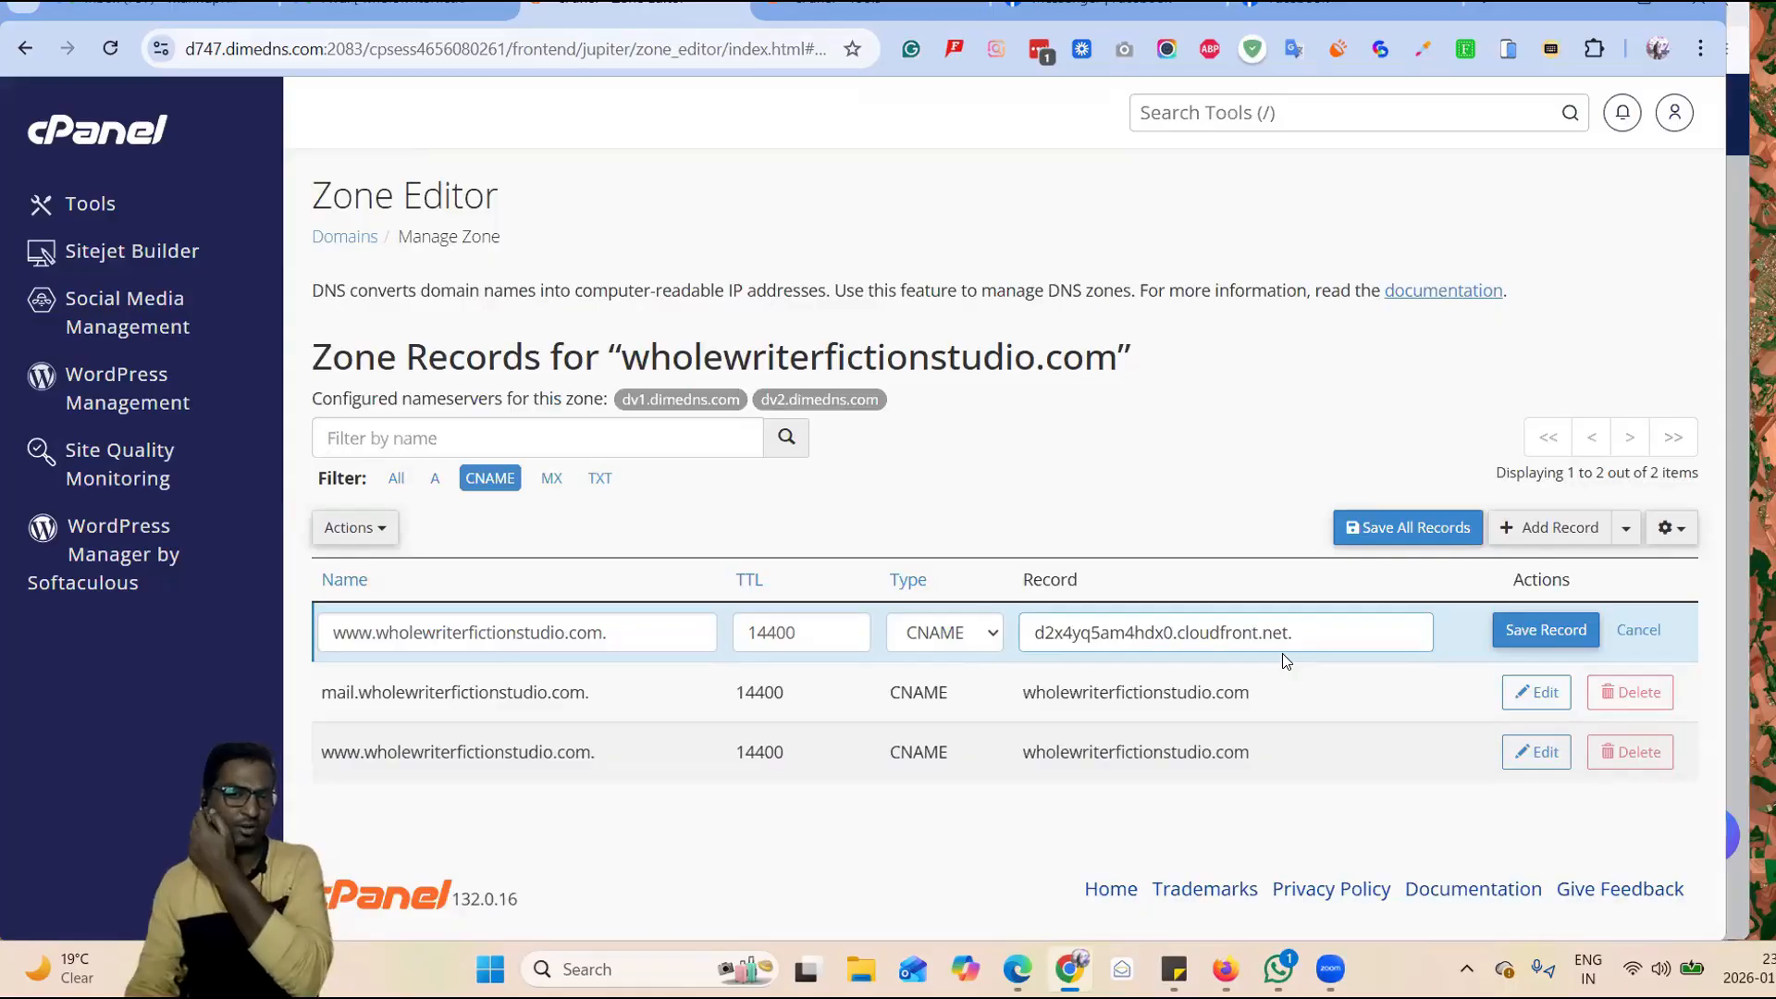
{"action": "left_click", "coordinate": [1529, 638]}
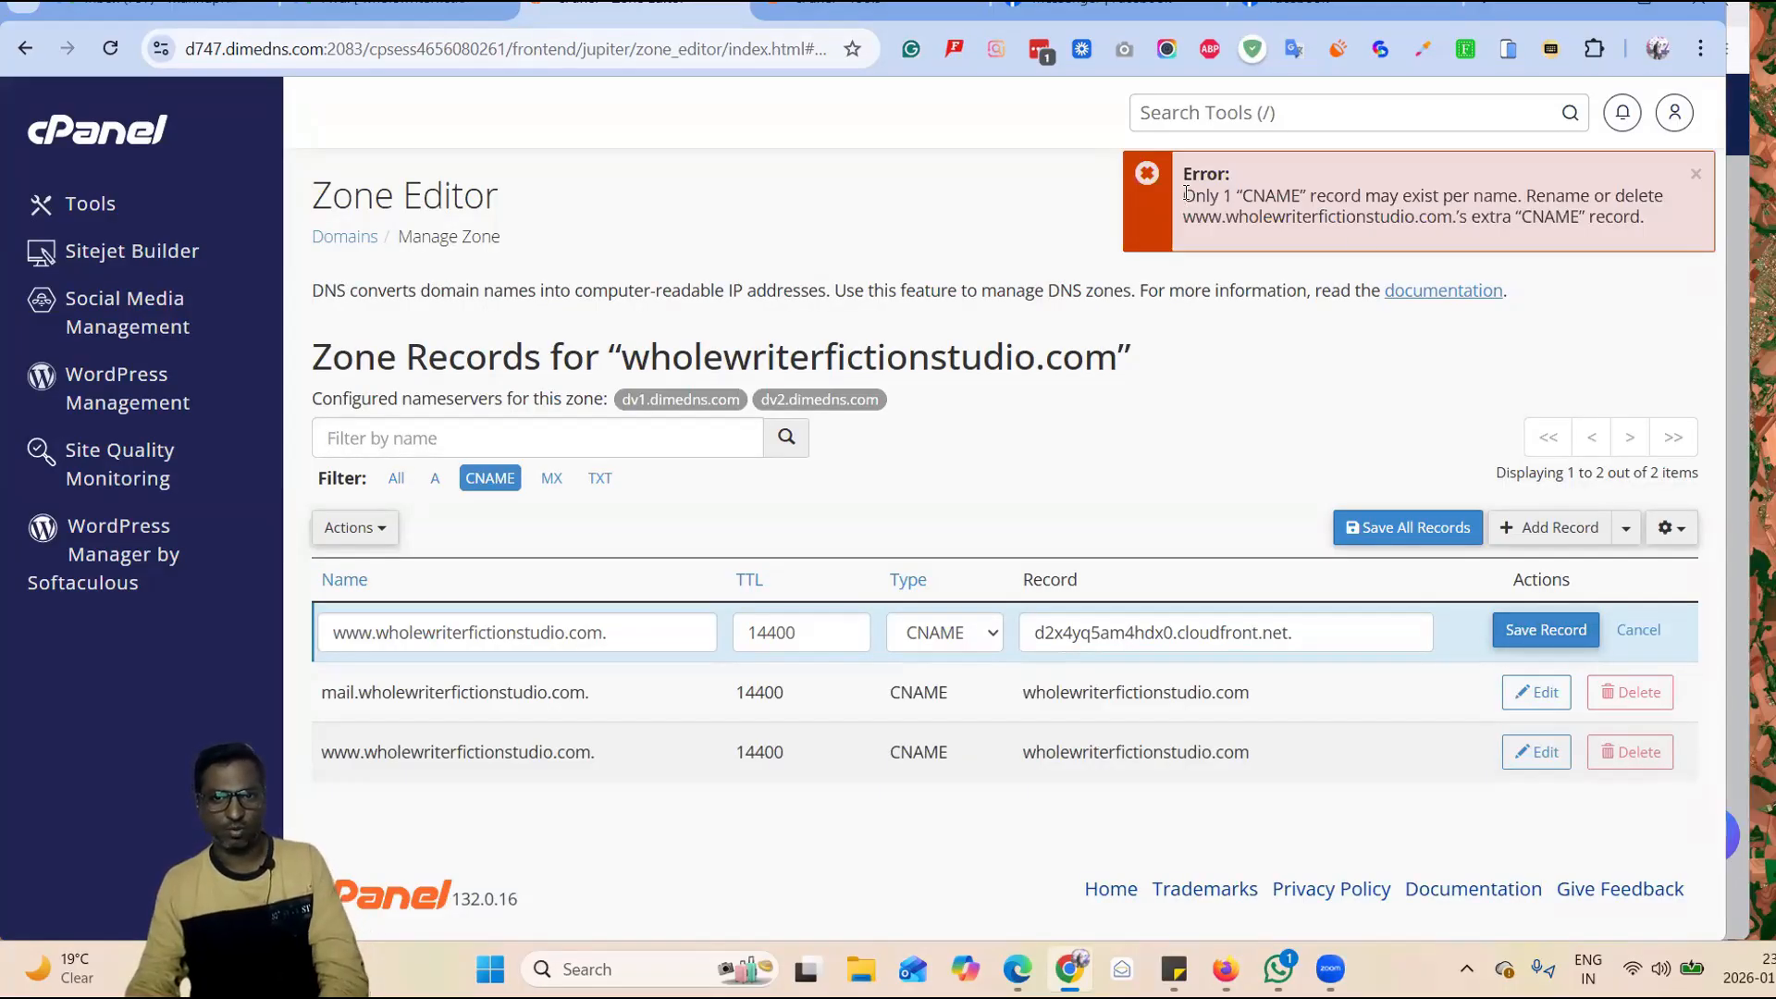
- Read the error message and compare the new record with the existing www CNAME record in the zone list
{"action": "left_click_drag", "start_coordinate": [1187, 192], "coordinate": [1673, 213]}
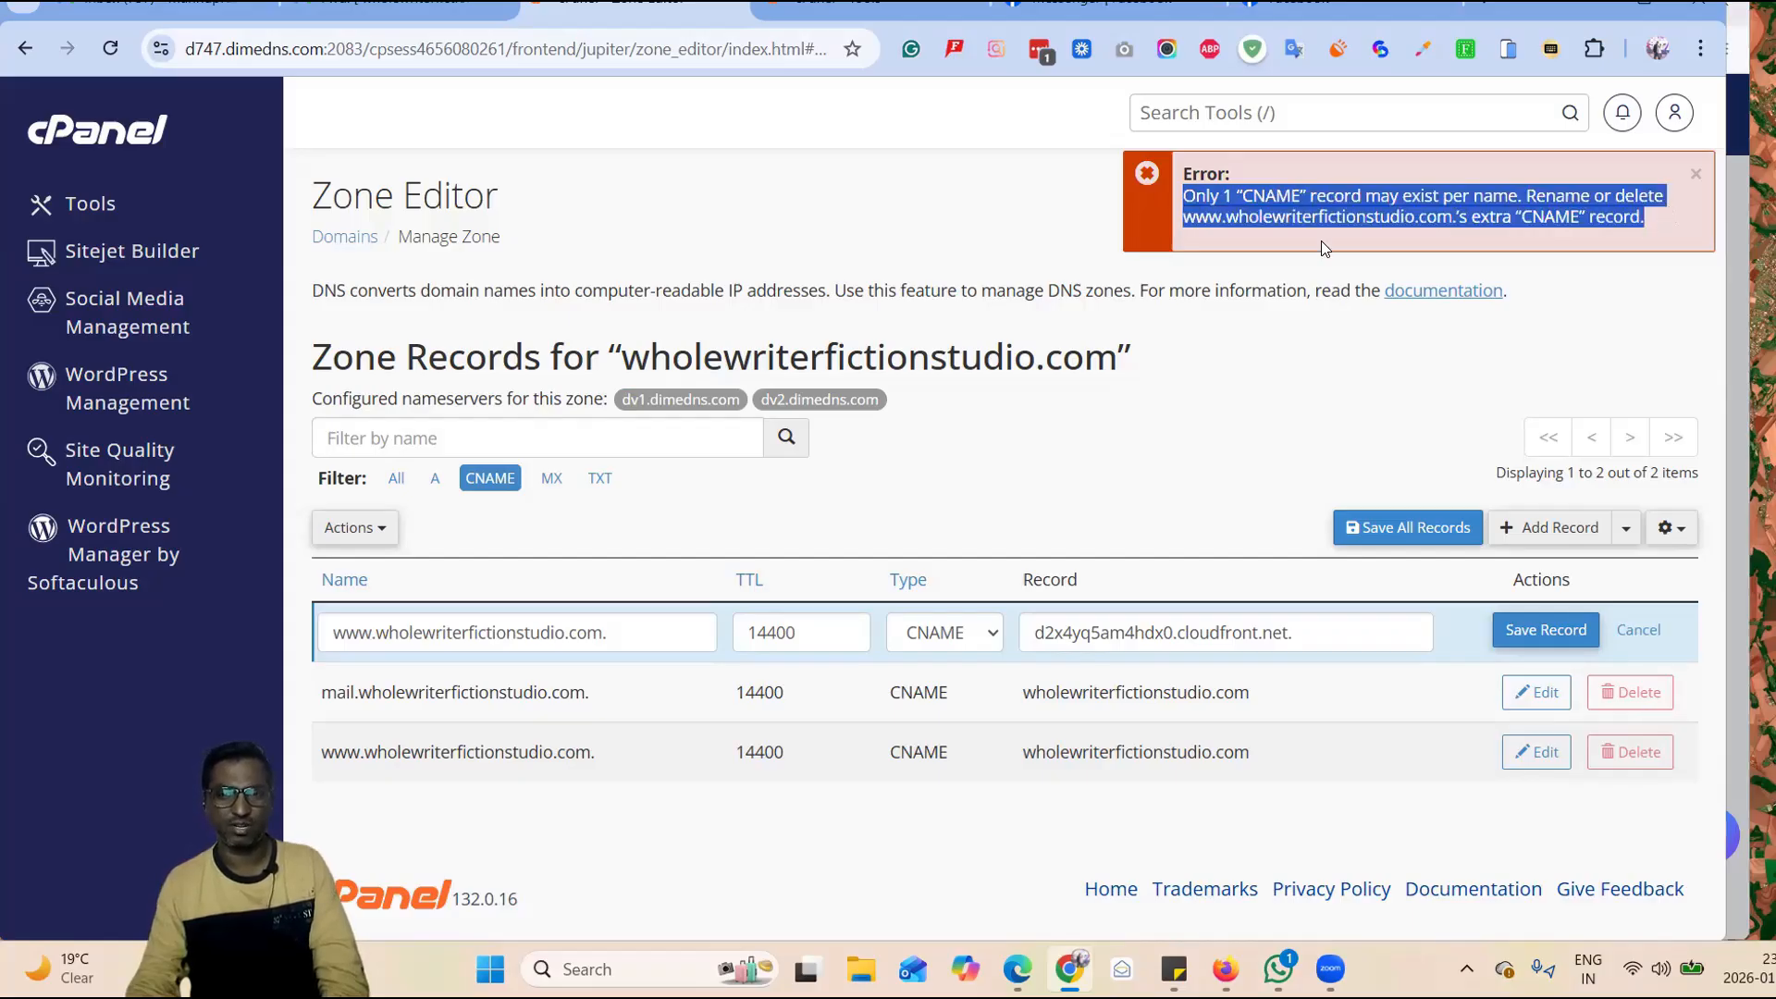
{"action": "left_click", "coordinate": [1047, 721]}
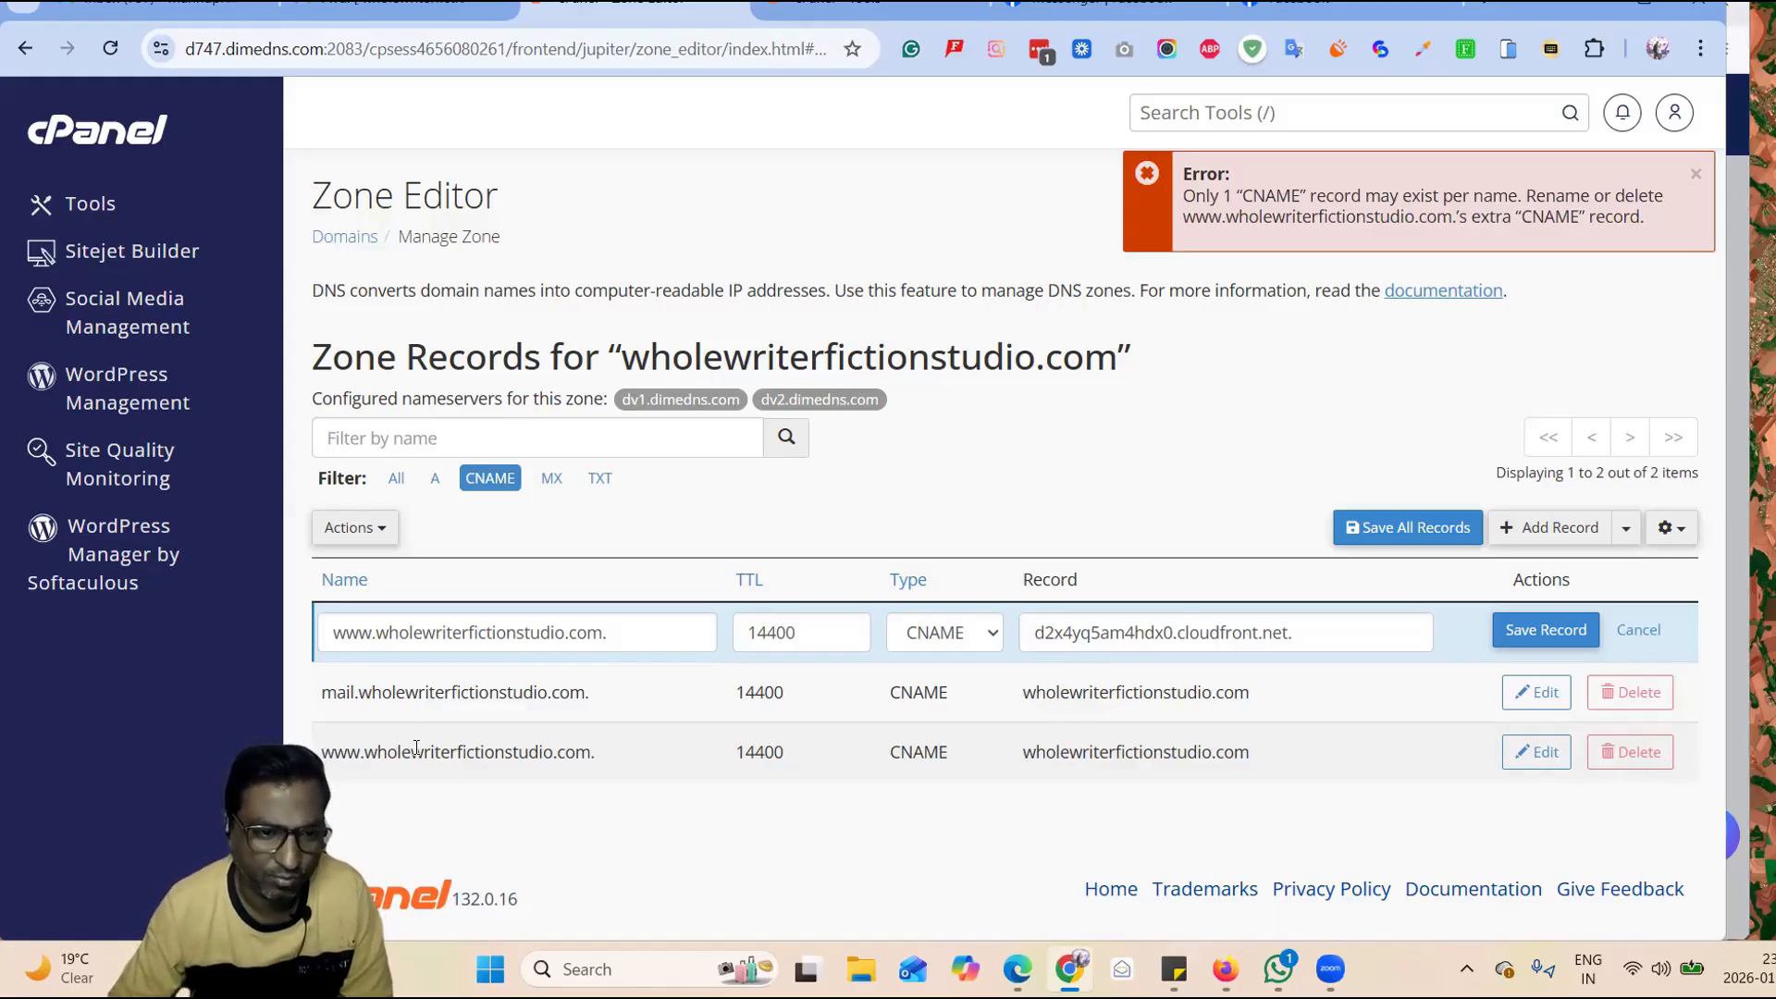
{"action": "left_click_drag", "start_coordinate": [540, 753], "coordinate": [595, 832]}
{"action": "left_click", "coordinate": [344, 699]}
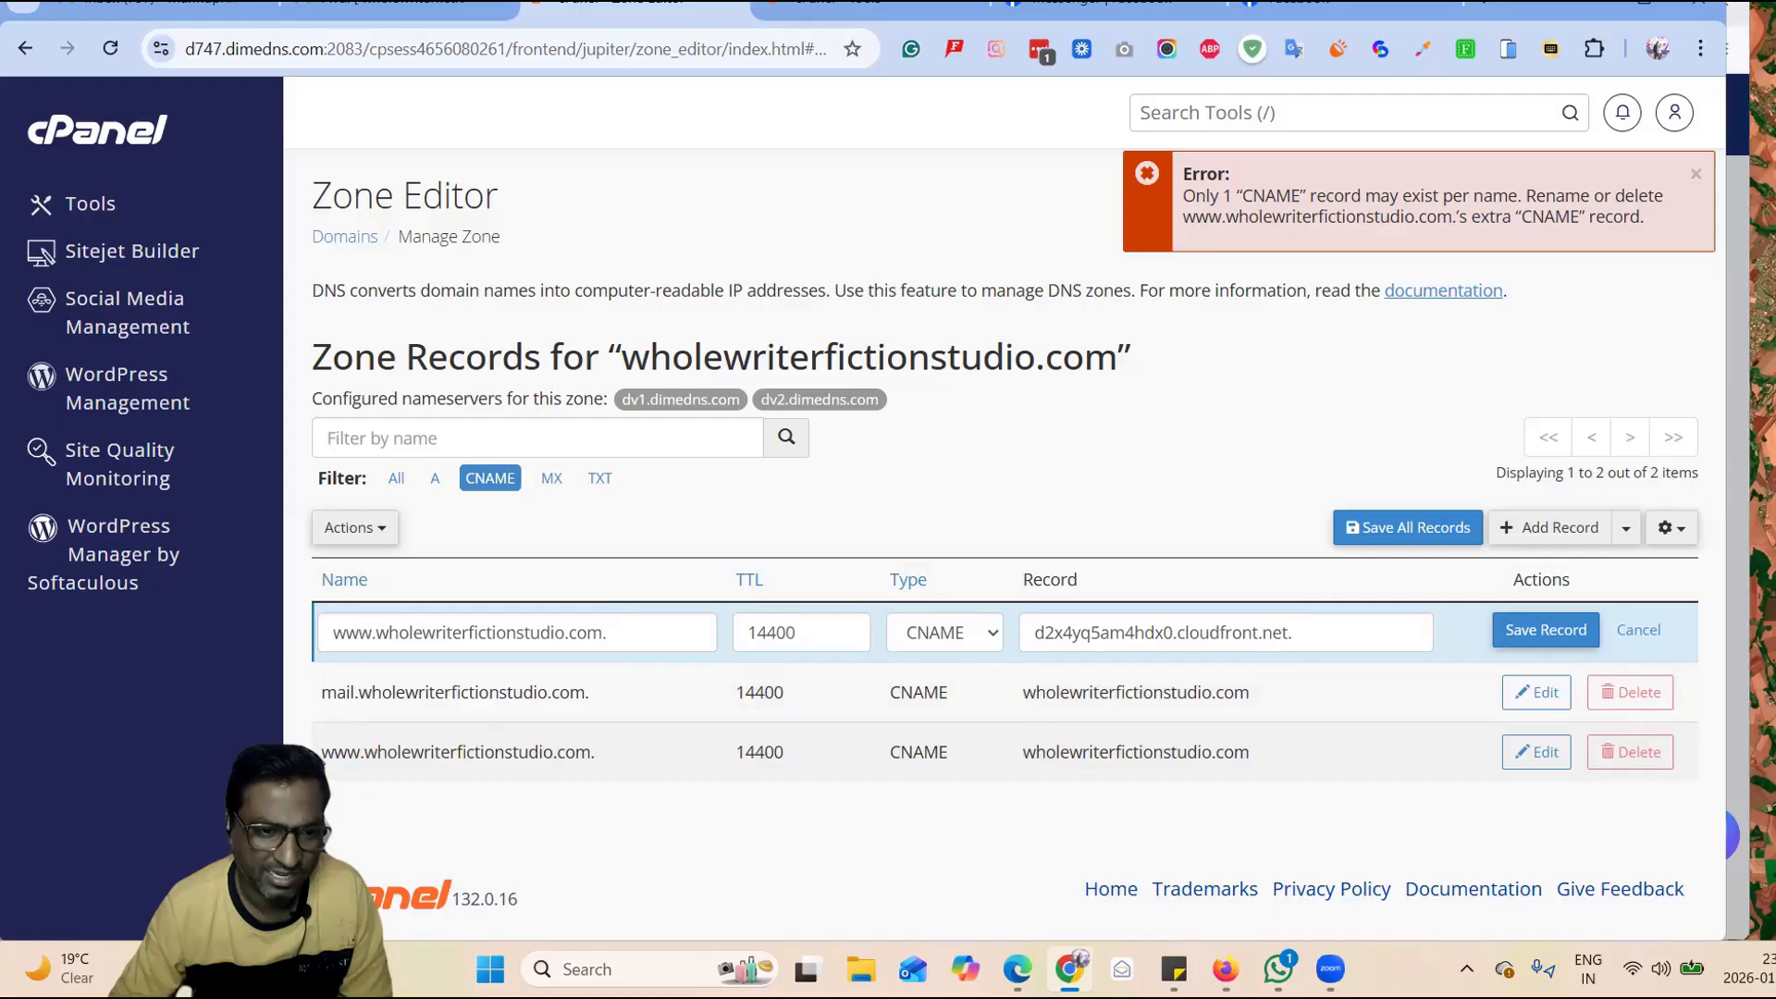
{"action": "left_click_drag", "start_coordinate": [322, 752], "coordinate": [590, 755]}
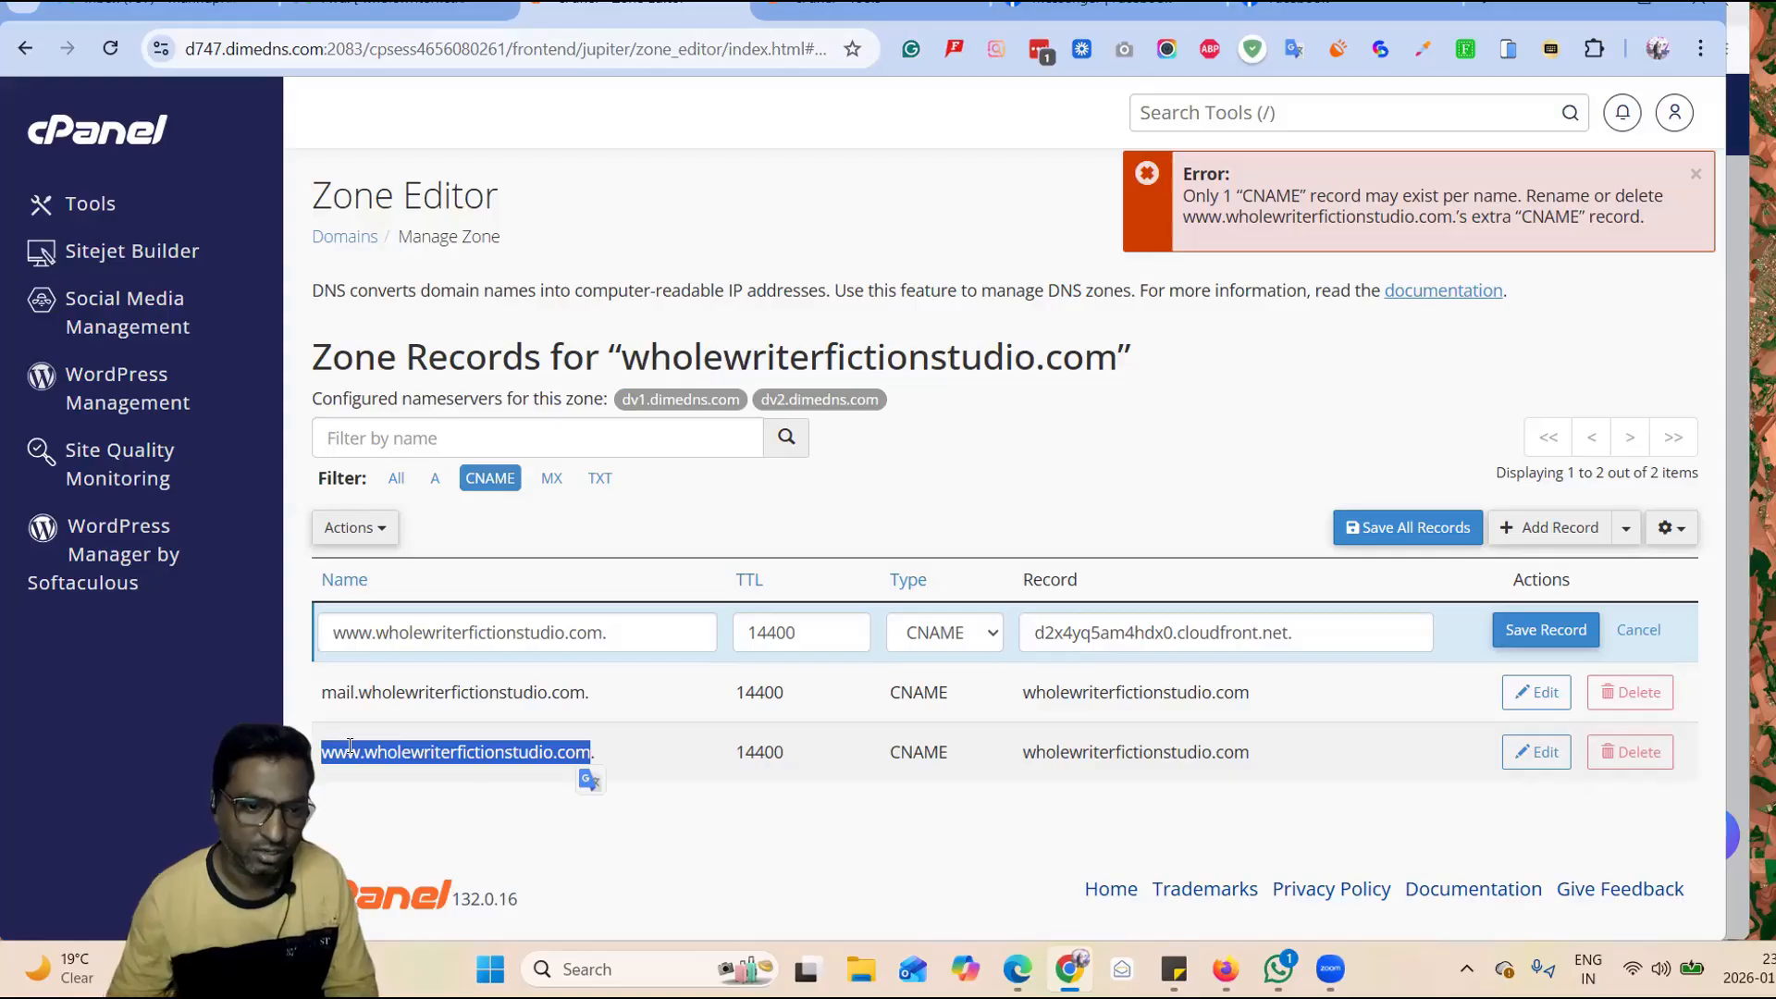
{"action": "left_click", "coordinate": [369, 789]}
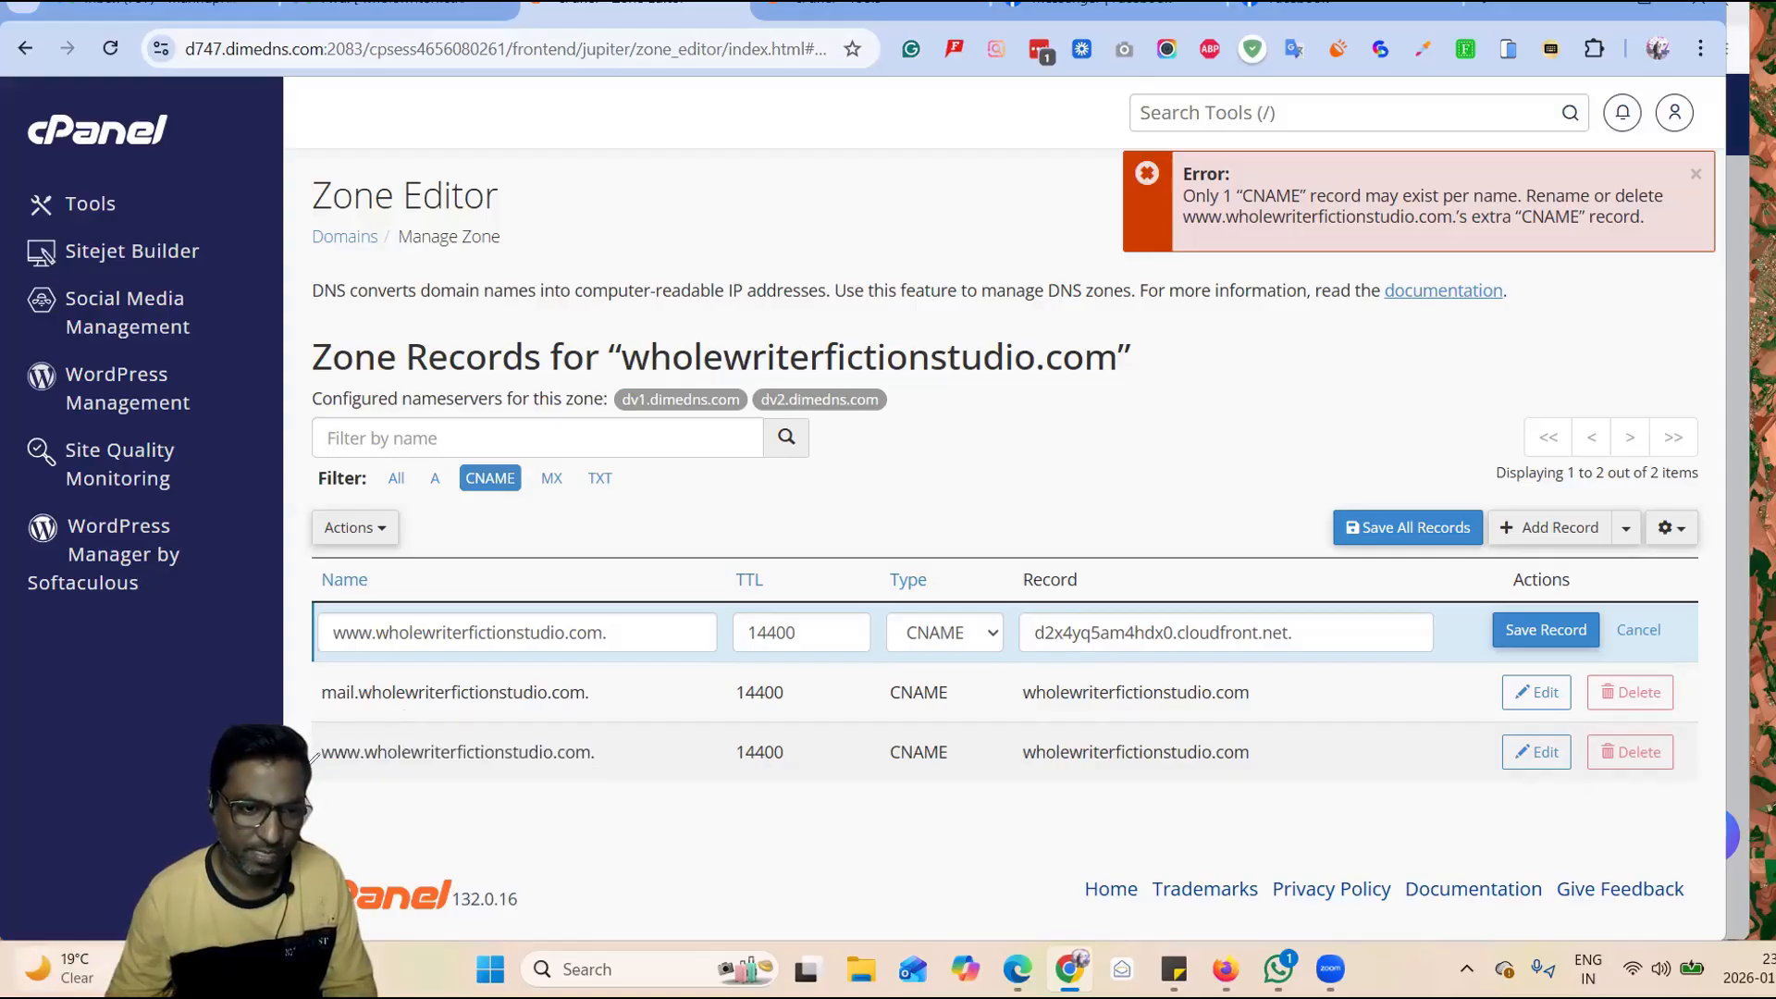
{"action": "mouse_move", "coordinate": [398, 724]}
{"action": "left_mouse_down"}
{"action": "mouse_move", "coordinate": [852, 773]}
{"action": "mouse_move", "coordinate": [1438, 780]}
{"action": "mouse_move", "coordinate": [1168, 712]}
{"action": "mouse_move", "coordinate": [368, 714]}
{"action": "left_mouse_up"}
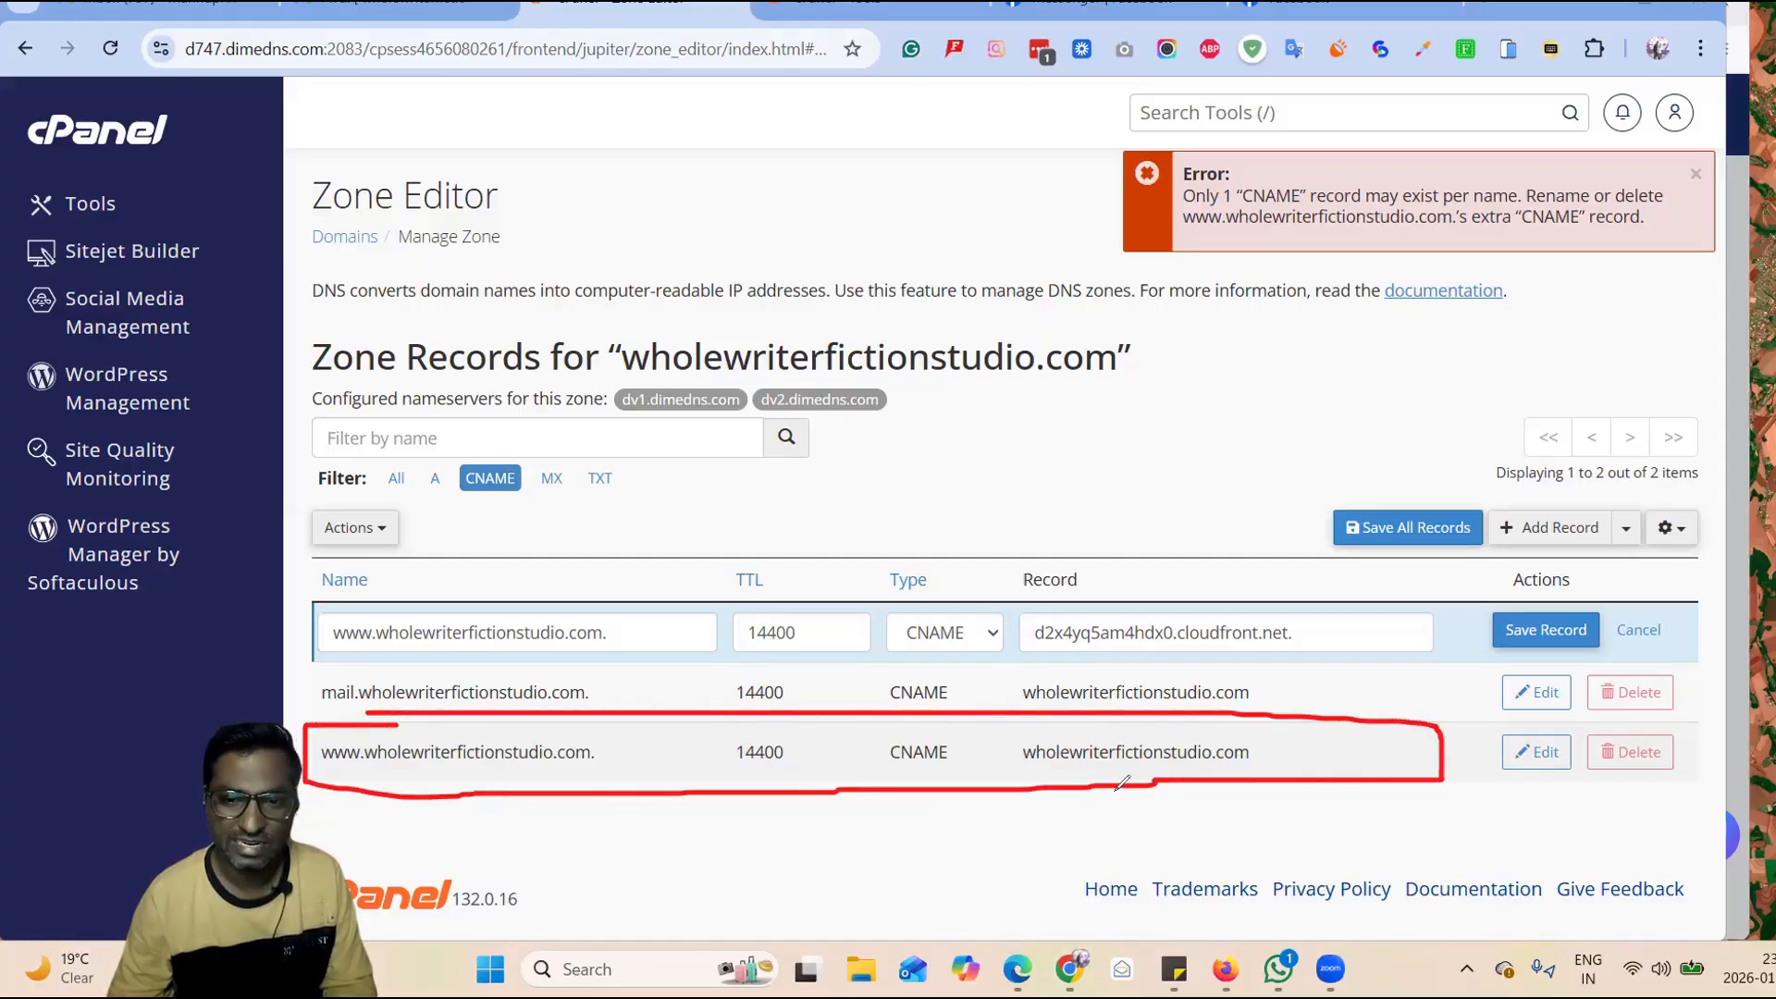
{"action": "left_click_drag", "start_coordinate": [662, 791], "coordinate": [660, 877]}
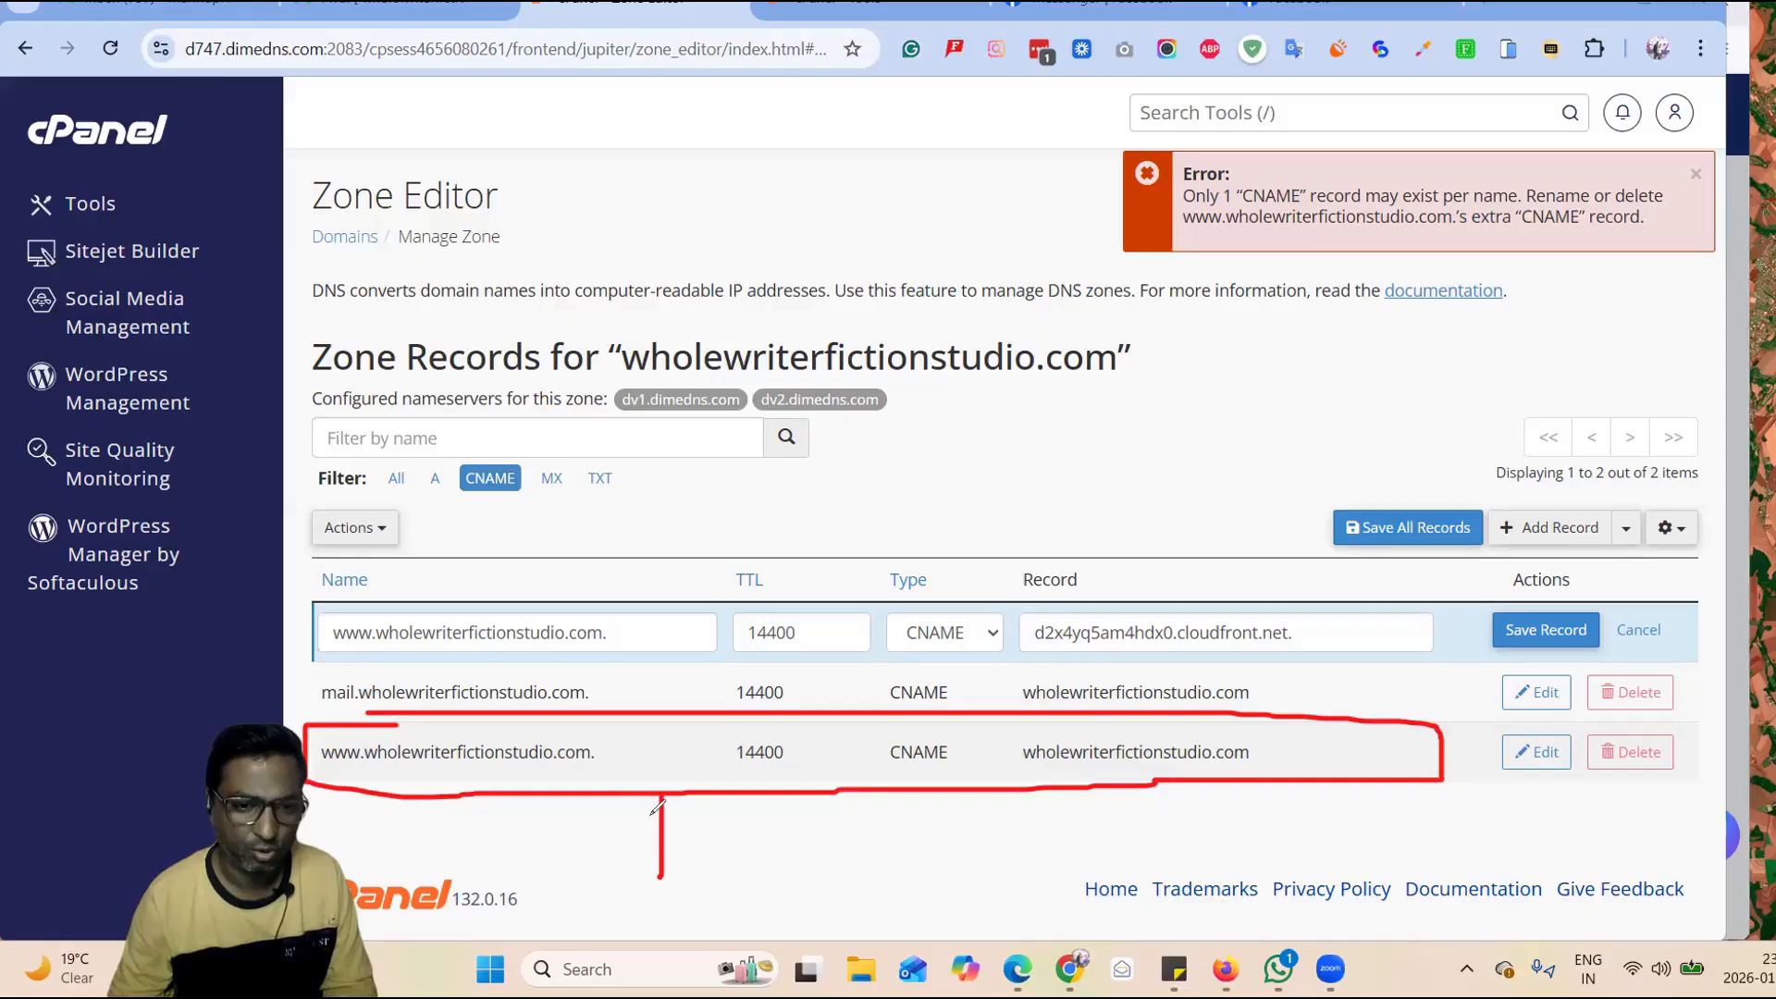
{"action": "left_click_drag", "start_coordinate": [661, 796], "coordinate": [648, 824]}
{"action": "left_click_drag", "start_coordinate": [661, 796], "coordinate": [674, 821]}
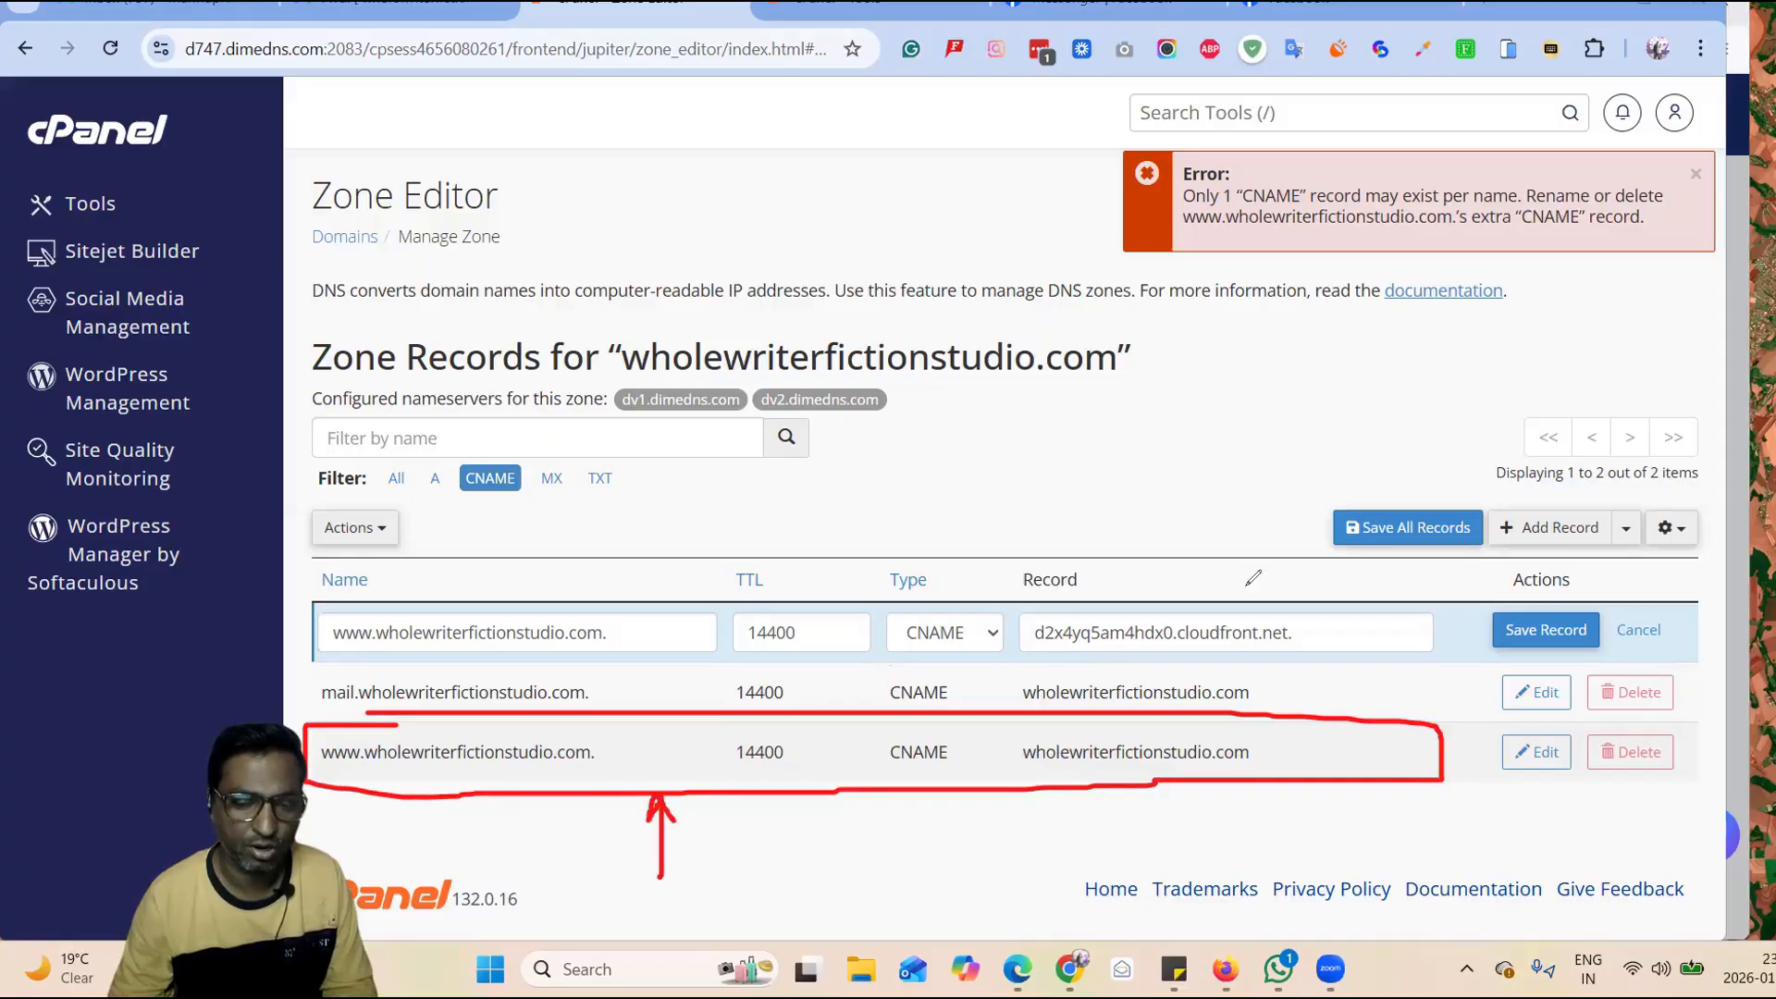
{"action": "mouse_move", "coordinate": [1249, 585]}
{"action": "left_mouse_down"}
{"action": "mouse_move", "coordinate": [1092, 661]}
{"action": "mouse_move", "coordinate": [1277, 664]}
{"action": "left_mouse_up"}
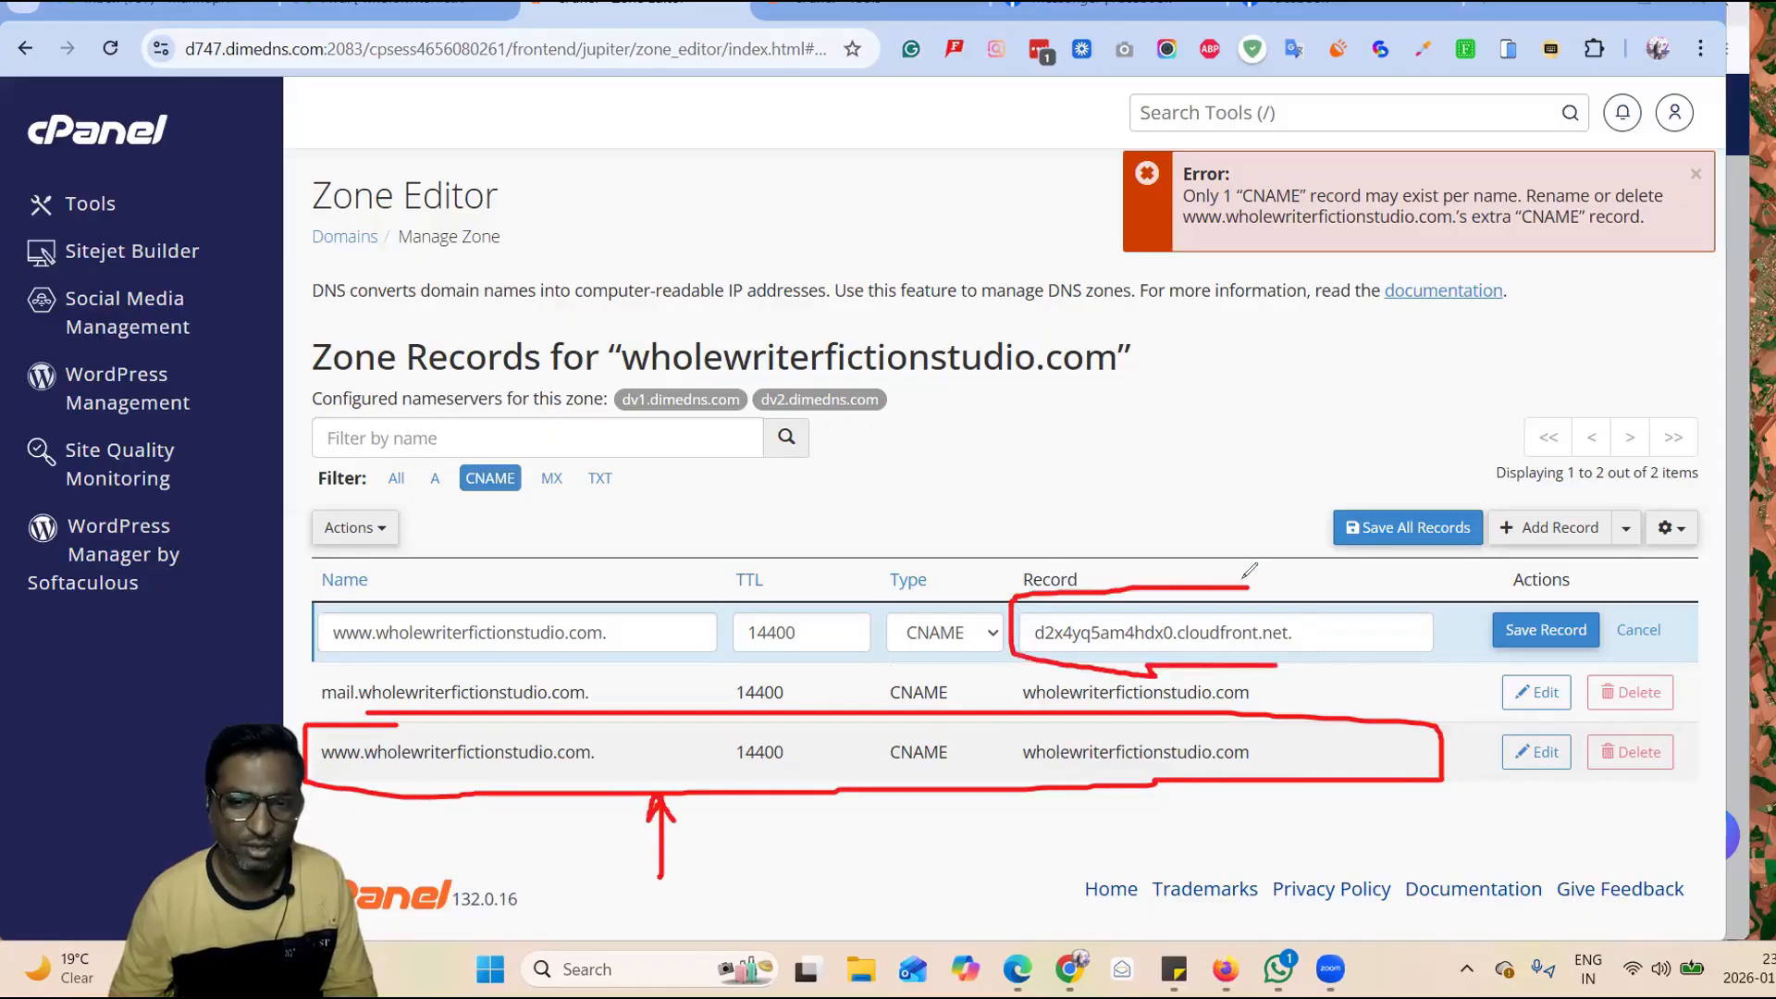
{"action": "left_click", "coordinate": [1142, 461]}
{"action": "left_click_drag", "start_coordinate": [1216, 580], "coordinate": [1295, 662]}
{"action": "left_click_drag", "start_coordinate": [1142, 460], "coordinate": [1164, 585]}
{"action": "mouse_move", "coordinate": [1130, 550]}
{"action": "left_mouse_down"}
{"action": "mouse_move", "coordinate": [1164, 585]}
{"action": "mouse_move", "coordinate": [1177, 546]}
{"action": "left_mouse_up"}
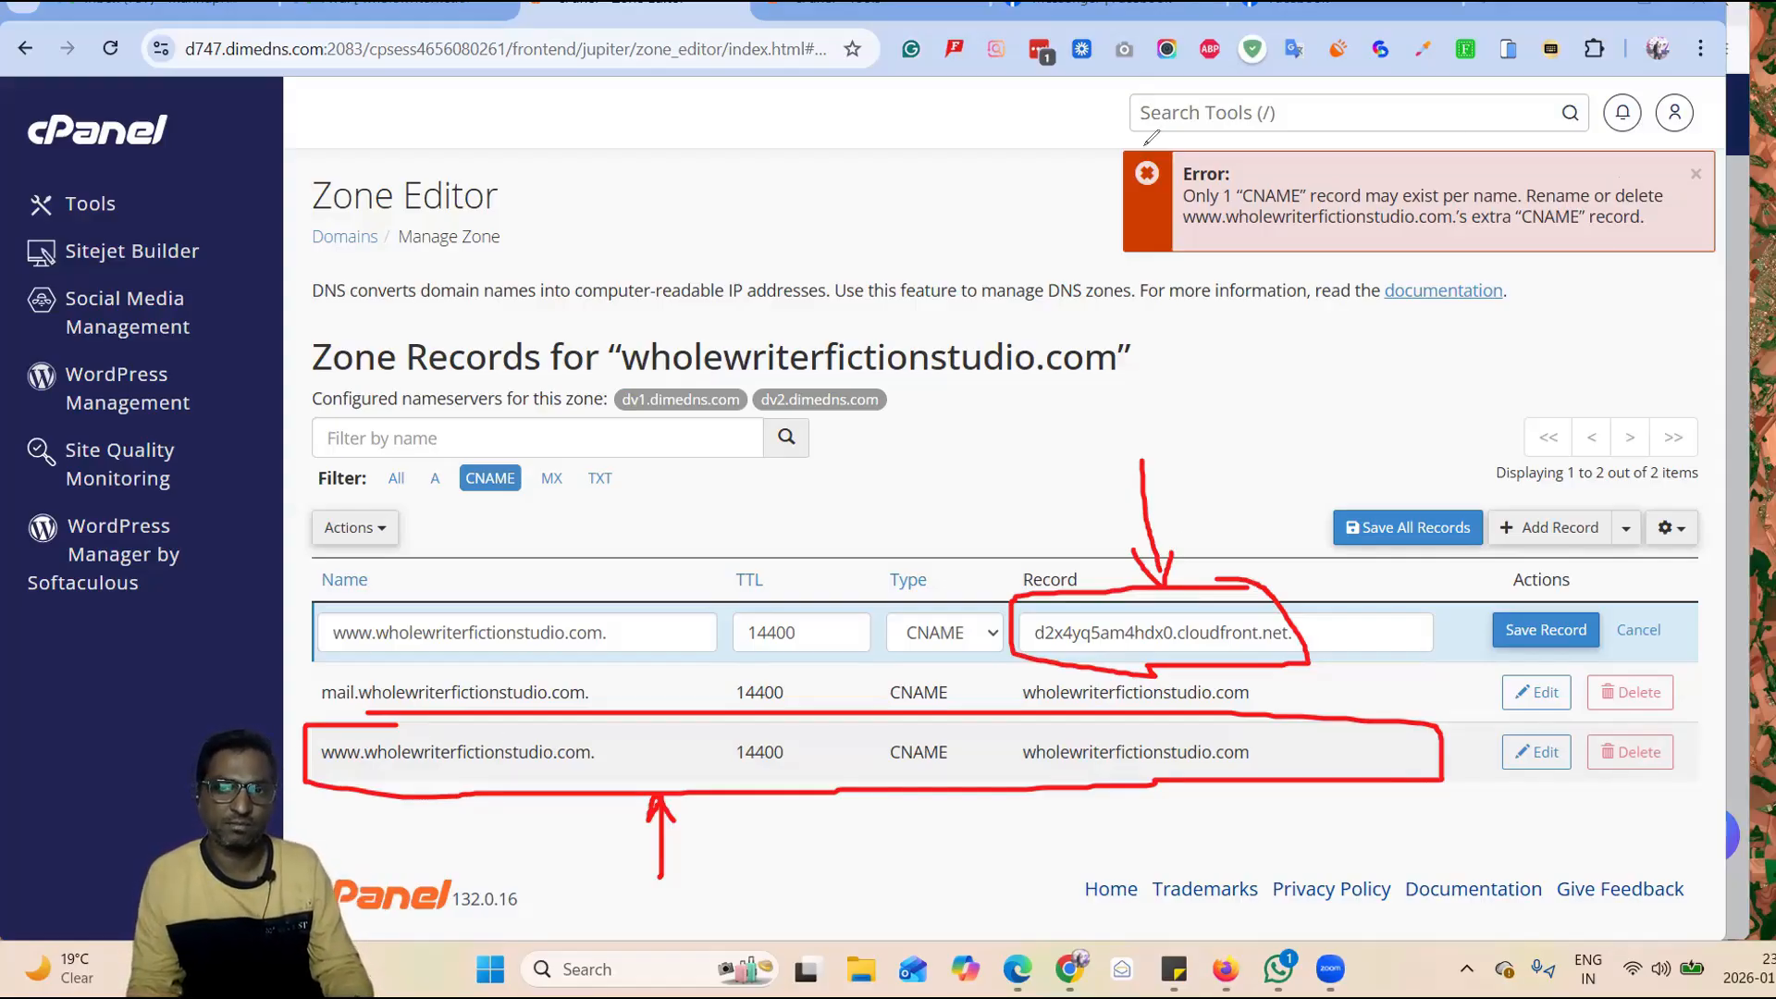
{"action": "left_click_drag", "start_coordinate": [1124, 148], "coordinate": [1628, 140]}
{"action": "left_click_drag", "start_coordinate": [1750, 270], "coordinate": [1110, 152]}
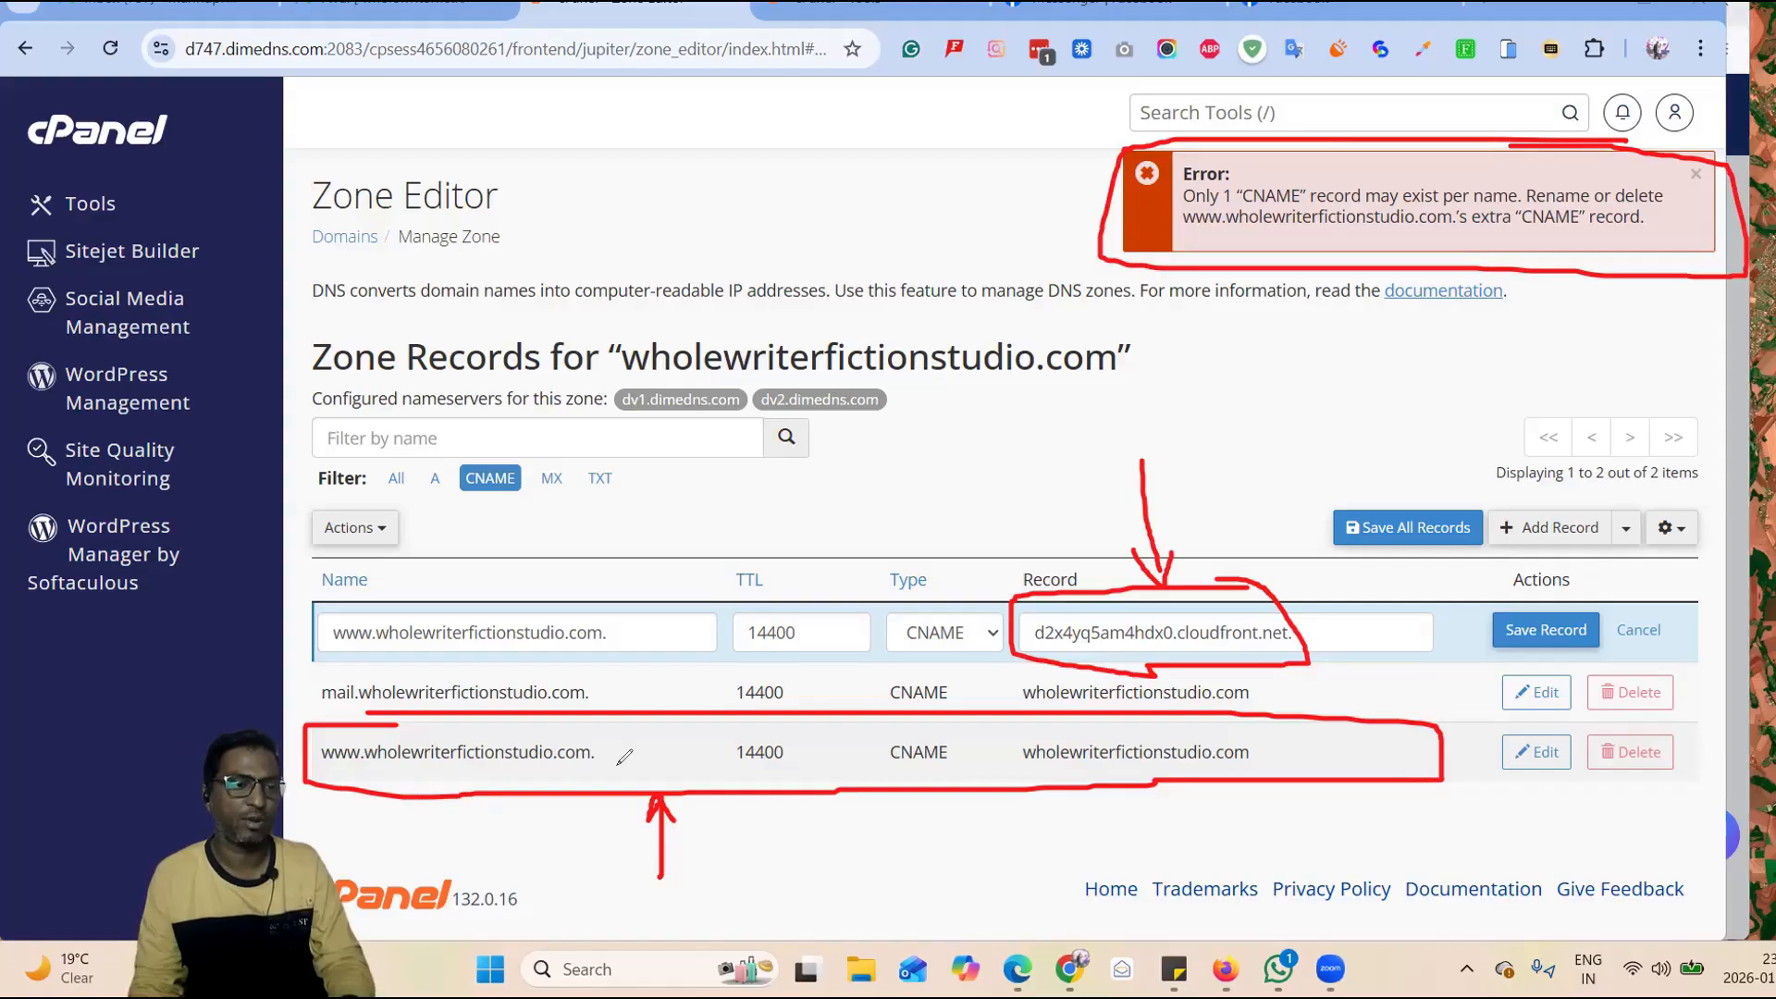
{"action": "key", "text": "Escape"}
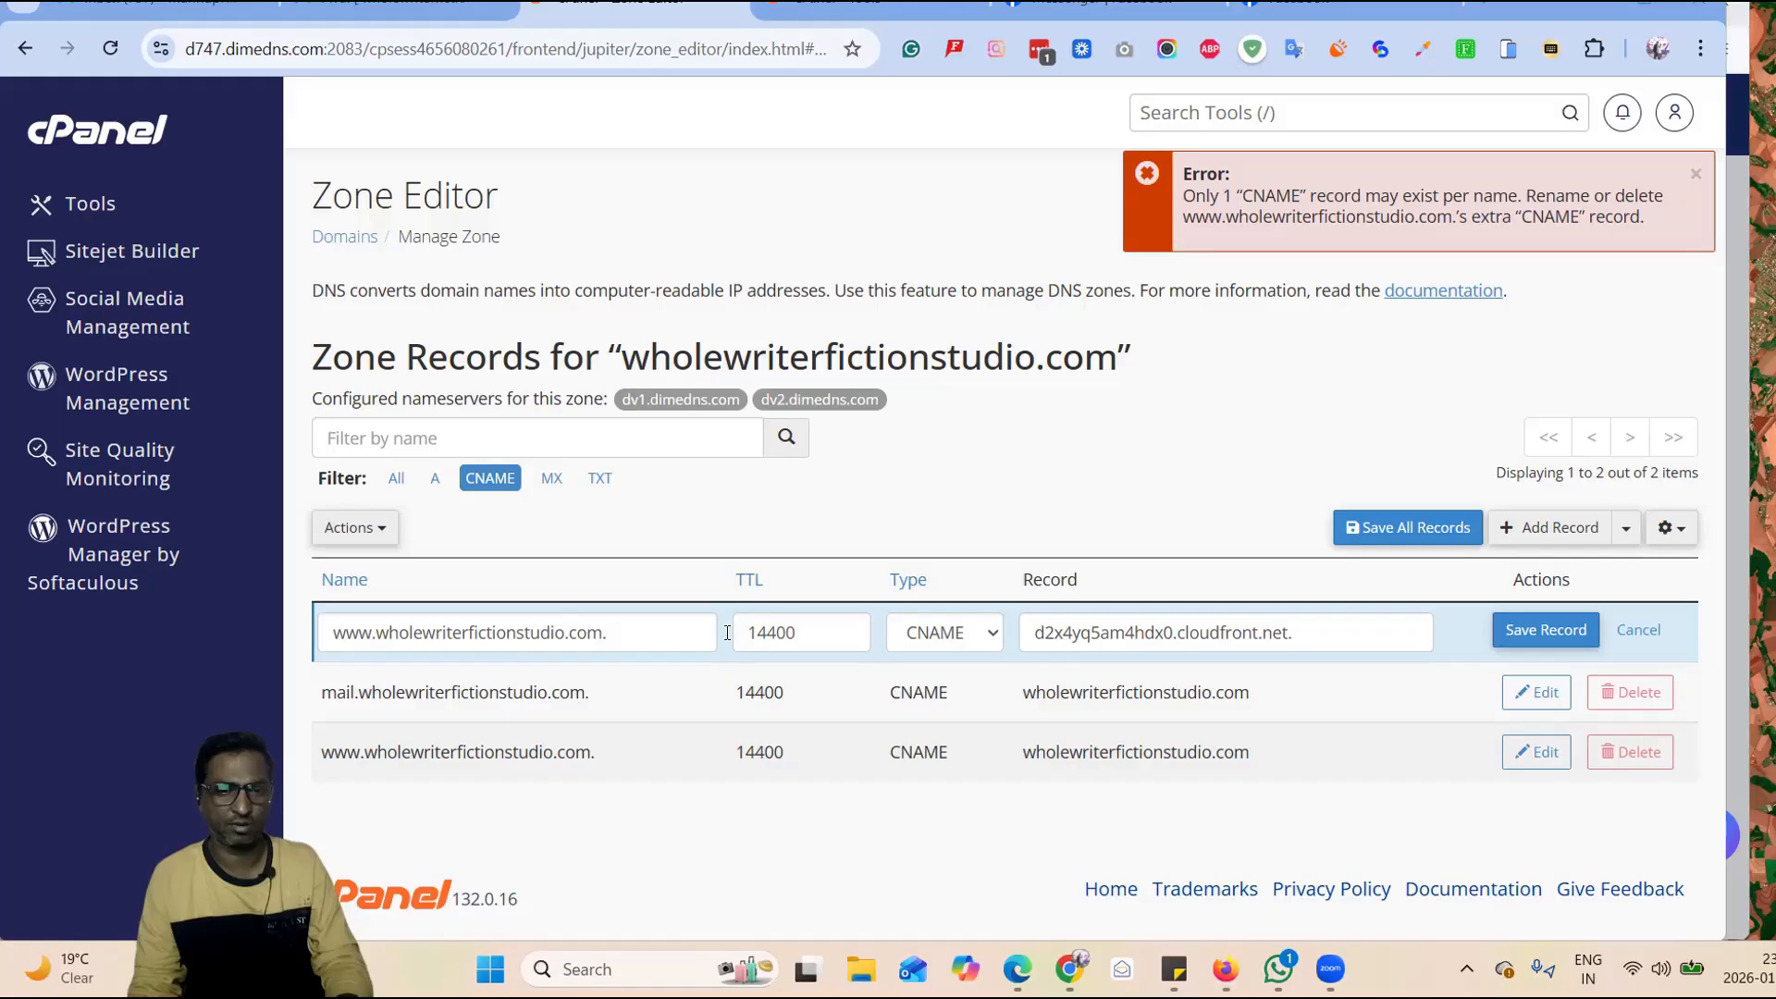
{"action": "left_click", "coordinate": [1640, 628]}
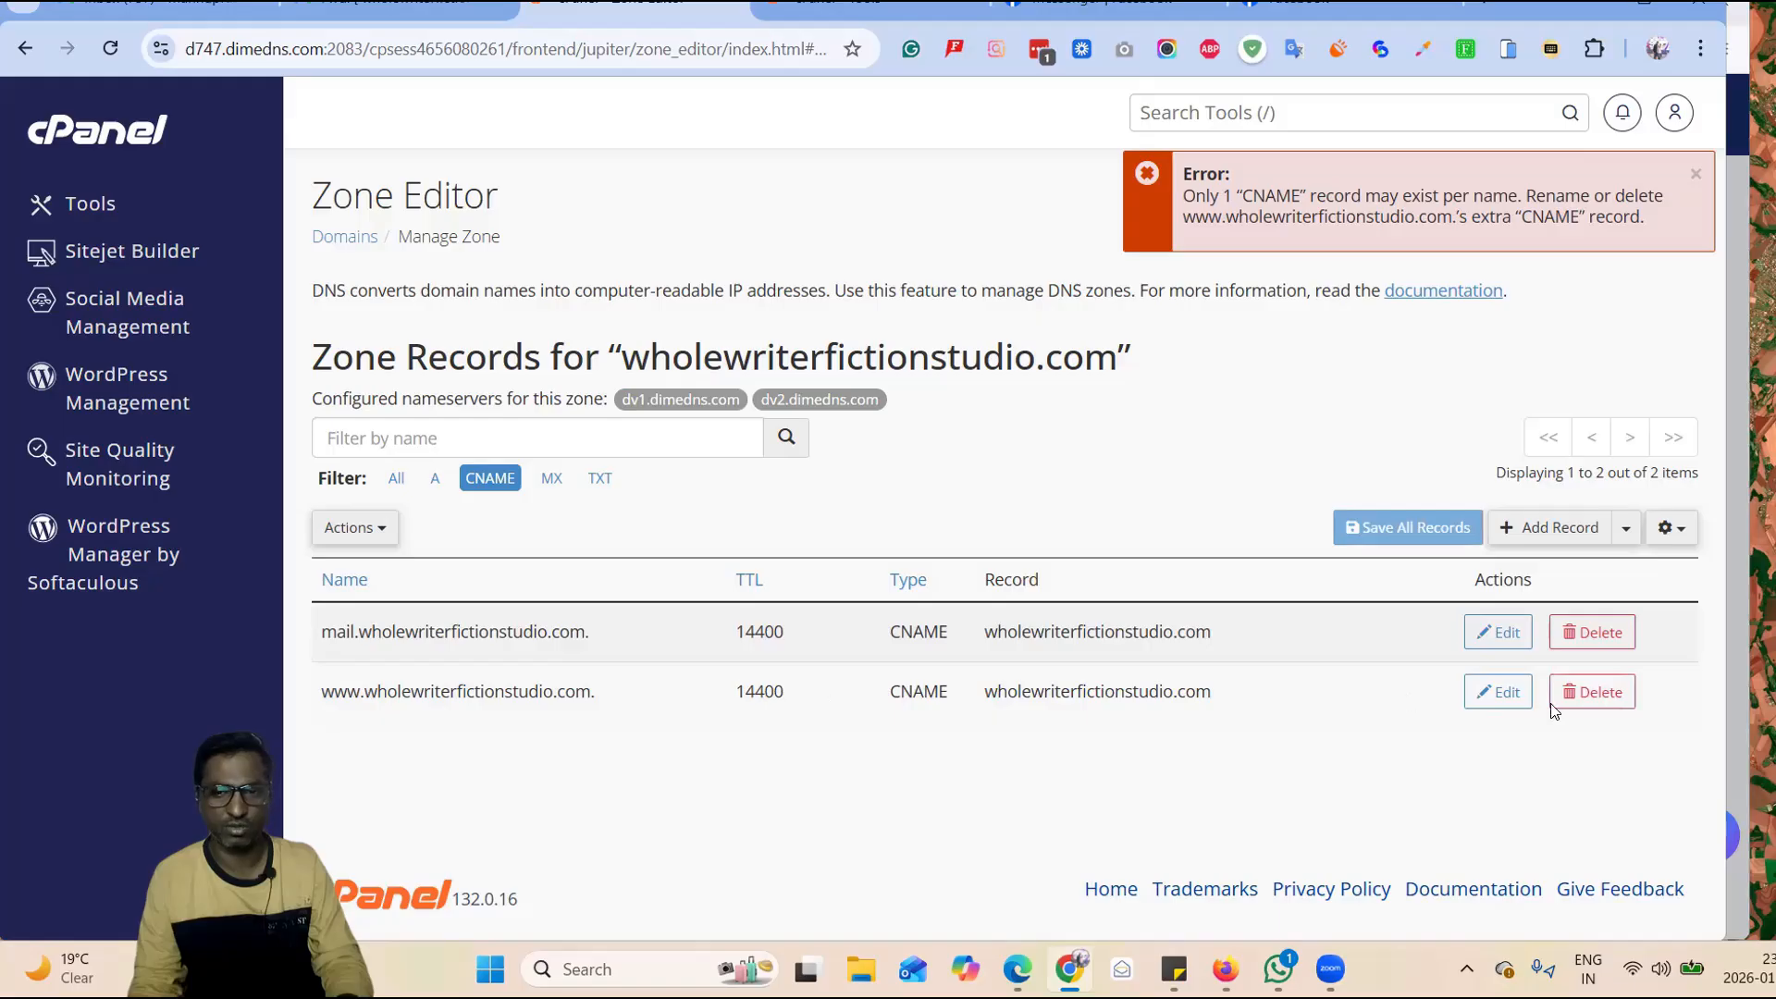
{"action": "left_click", "coordinate": [1595, 705]}
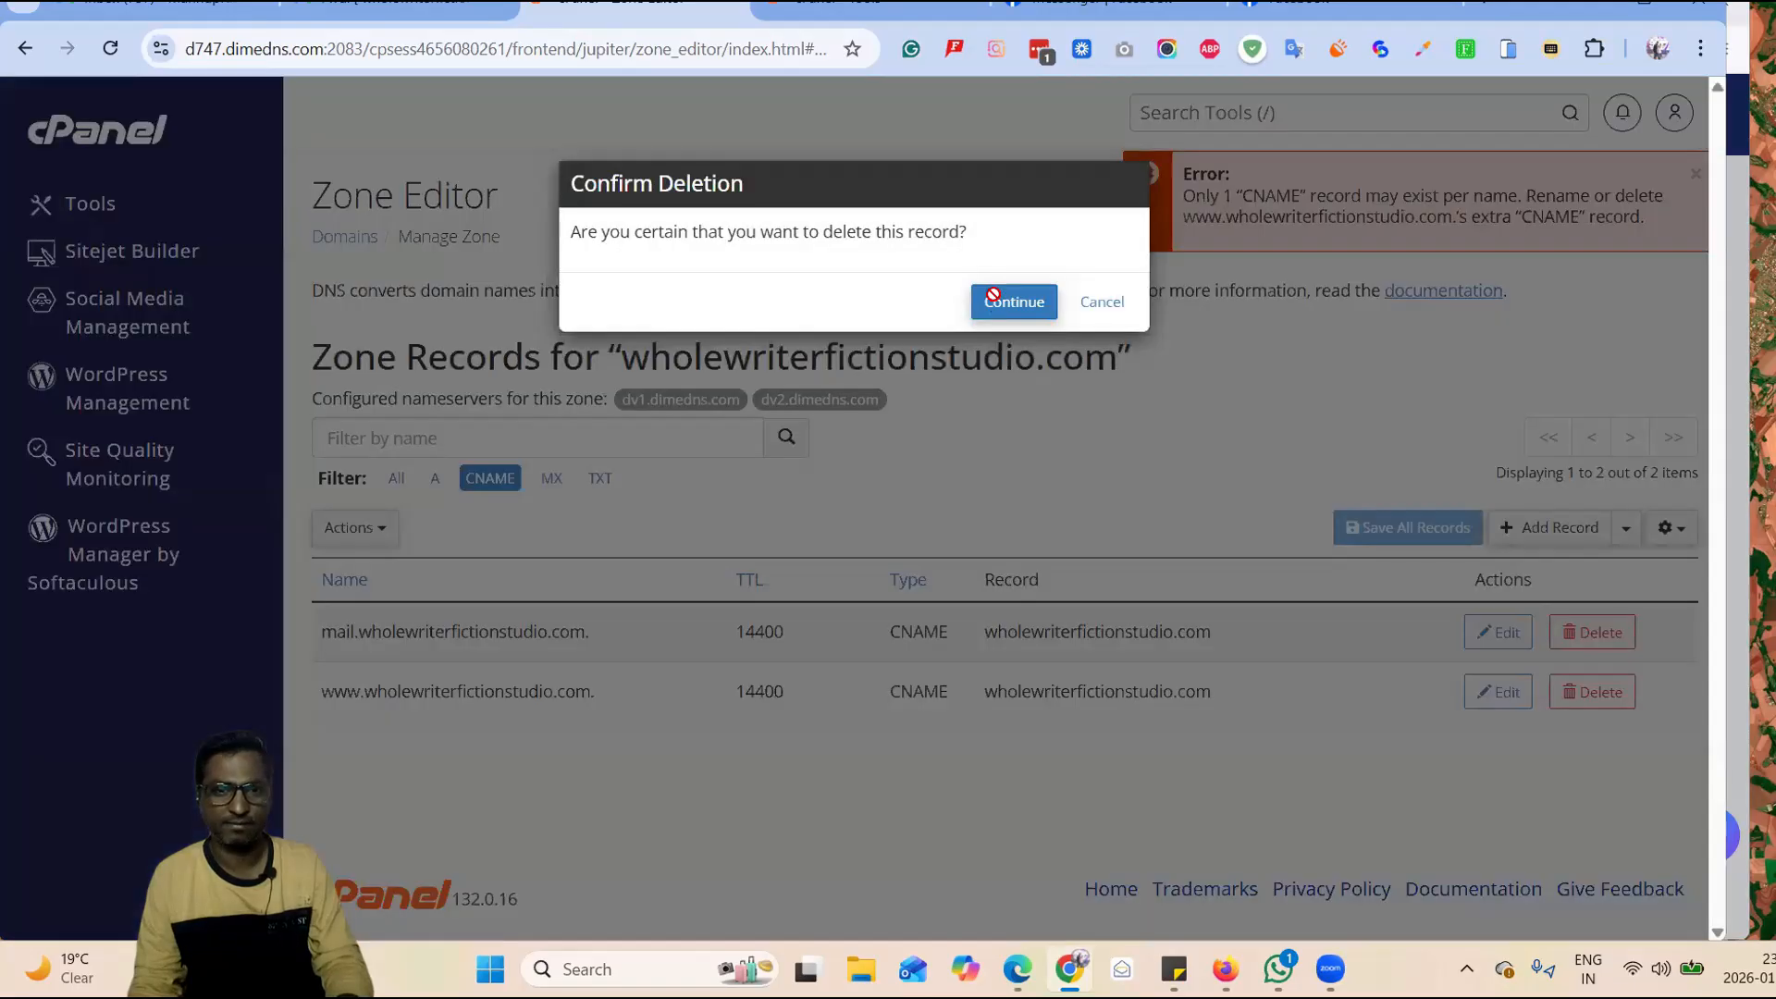
{"action": "left_click", "coordinate": [995, 303]}
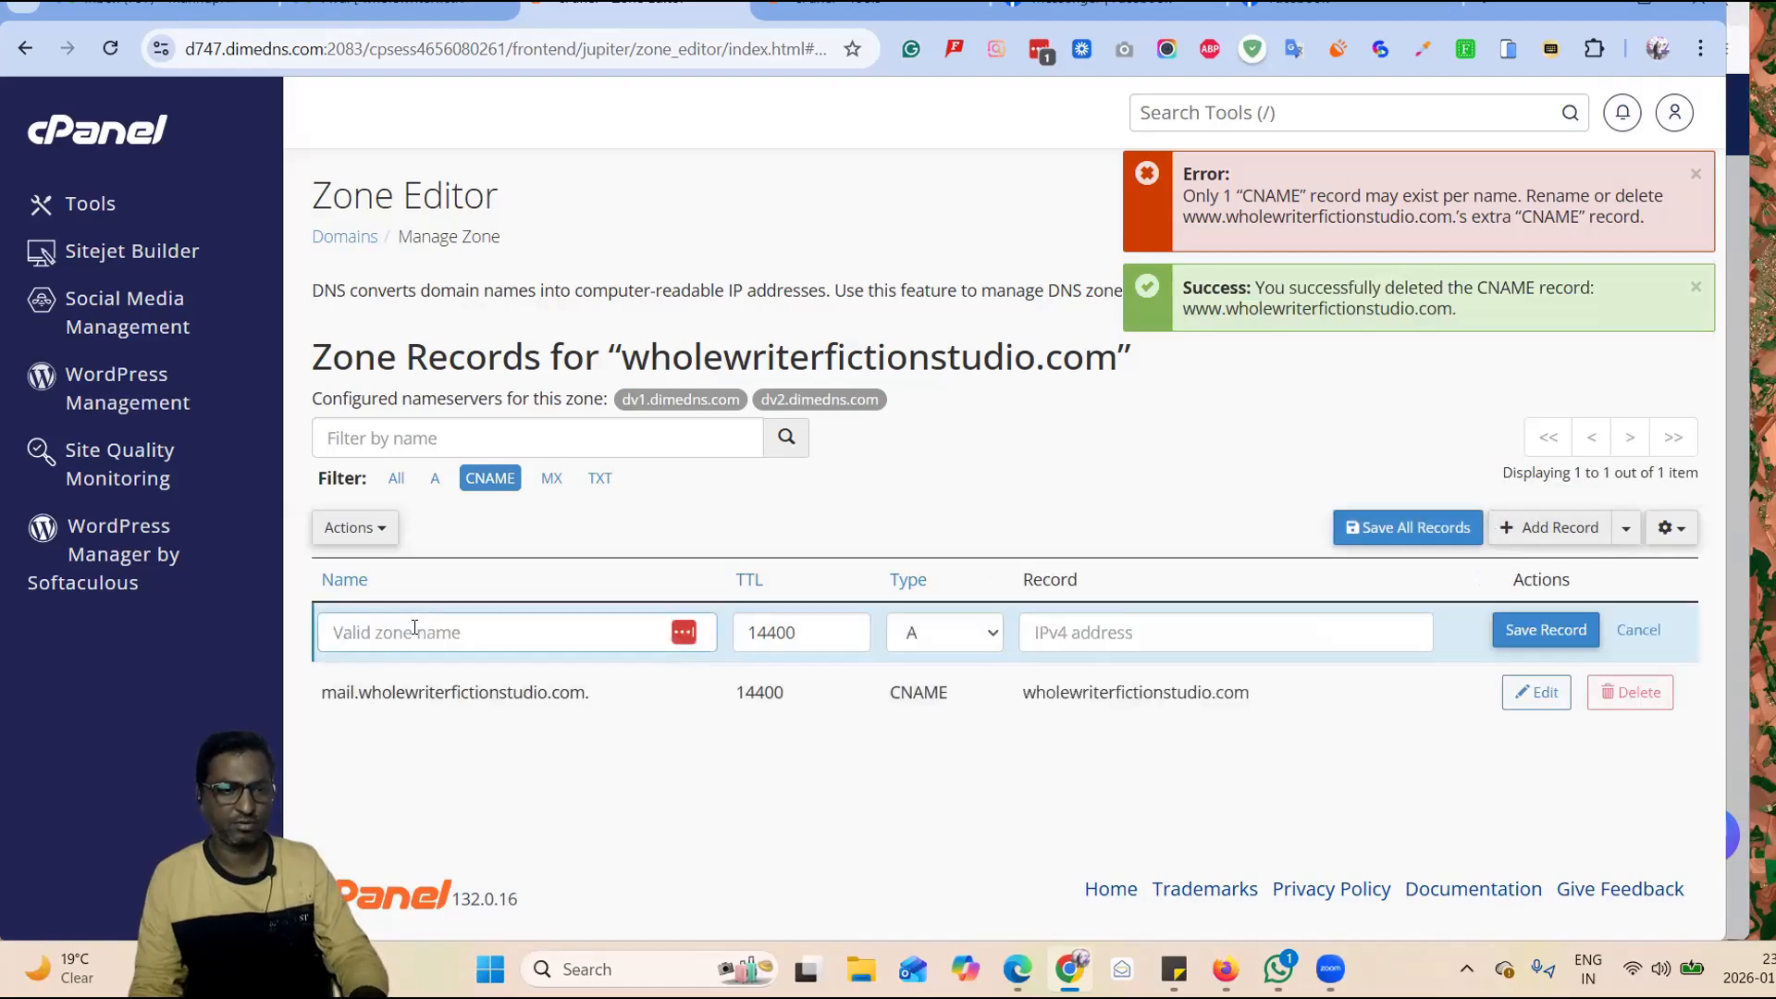
{"action": "type", "text": "www"}
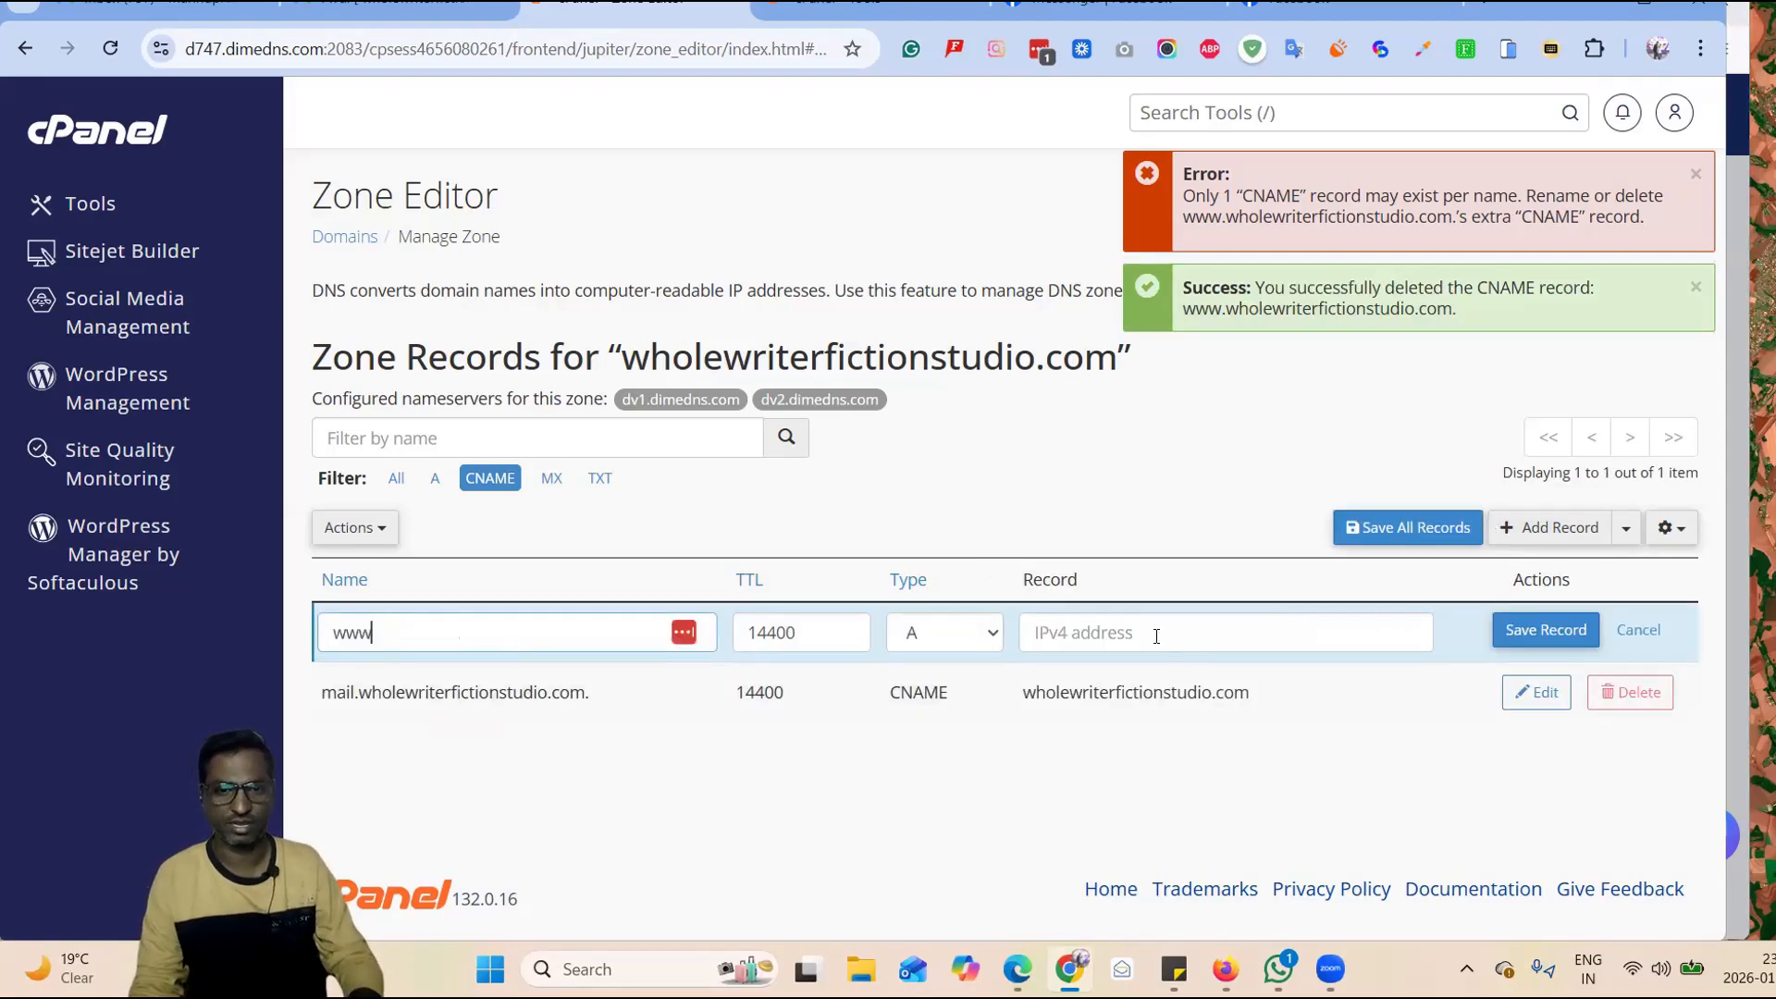
{"action": "left_click", "coordinate": [943, 632]}
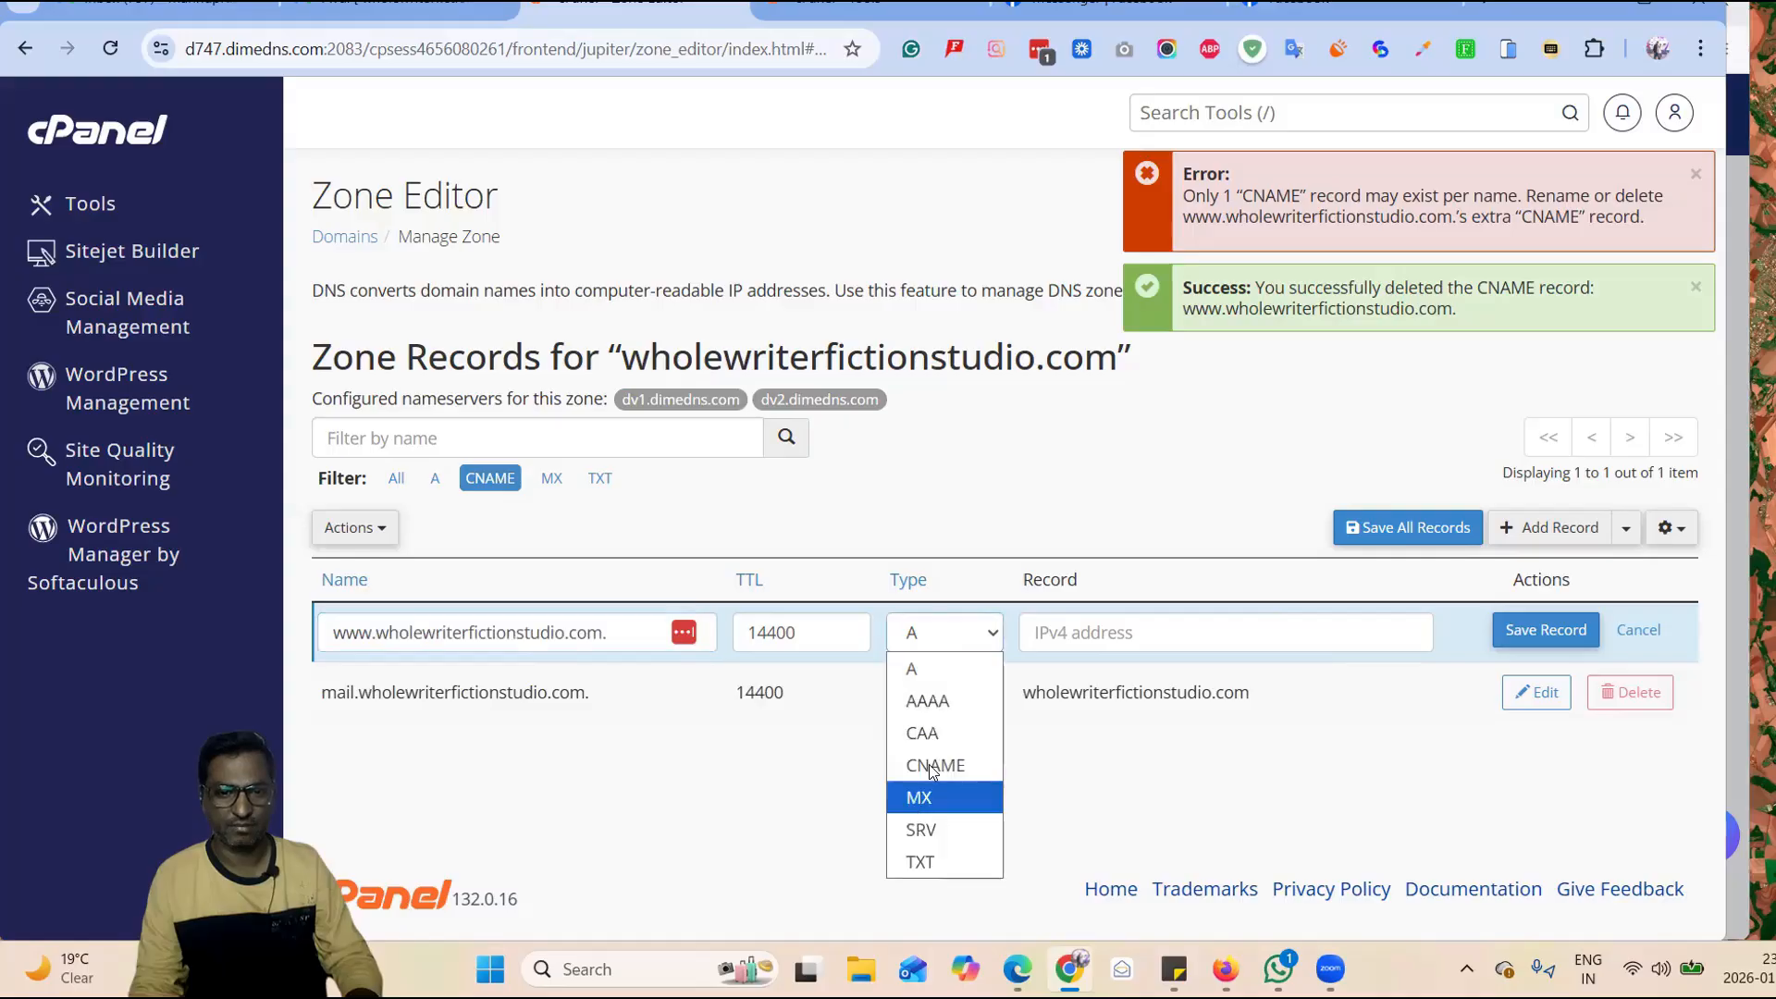
{"action": "left_click", "coordinate": [929, 761]}
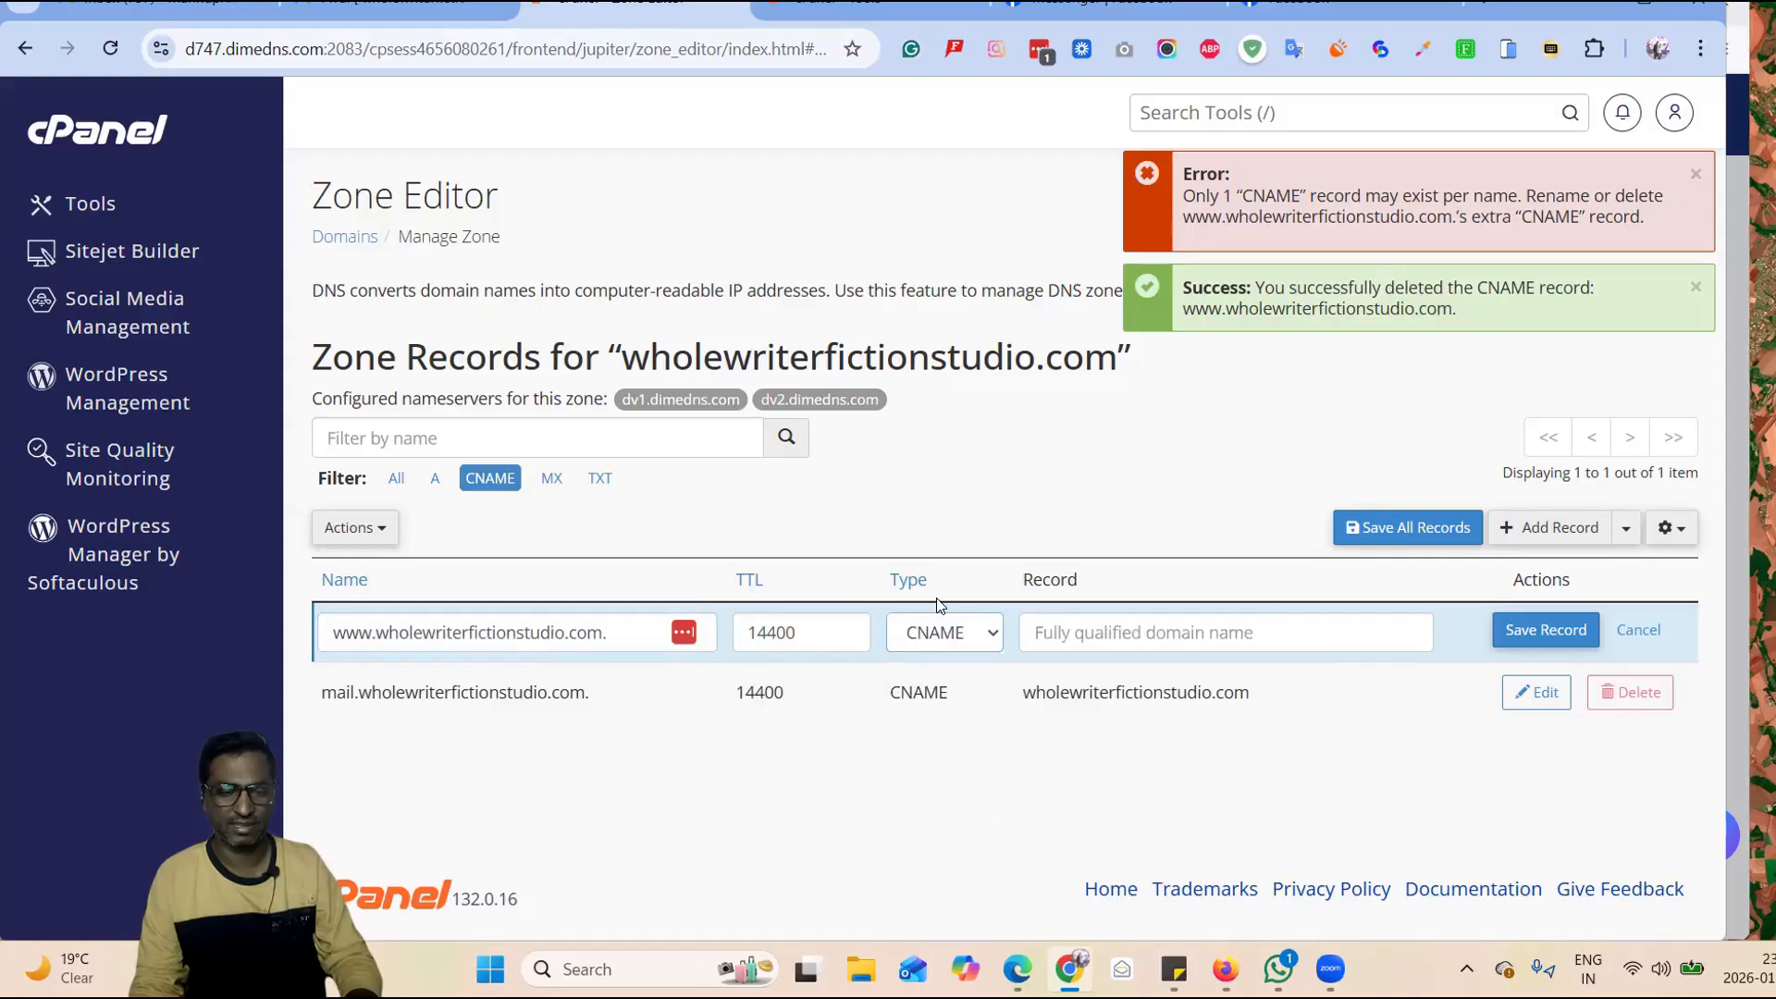
{"action": "left_click", "coordinate": [1138, 636]}
{"action": "type", "text": "d2x4yq5am4hdx0.cloudfront.net."}
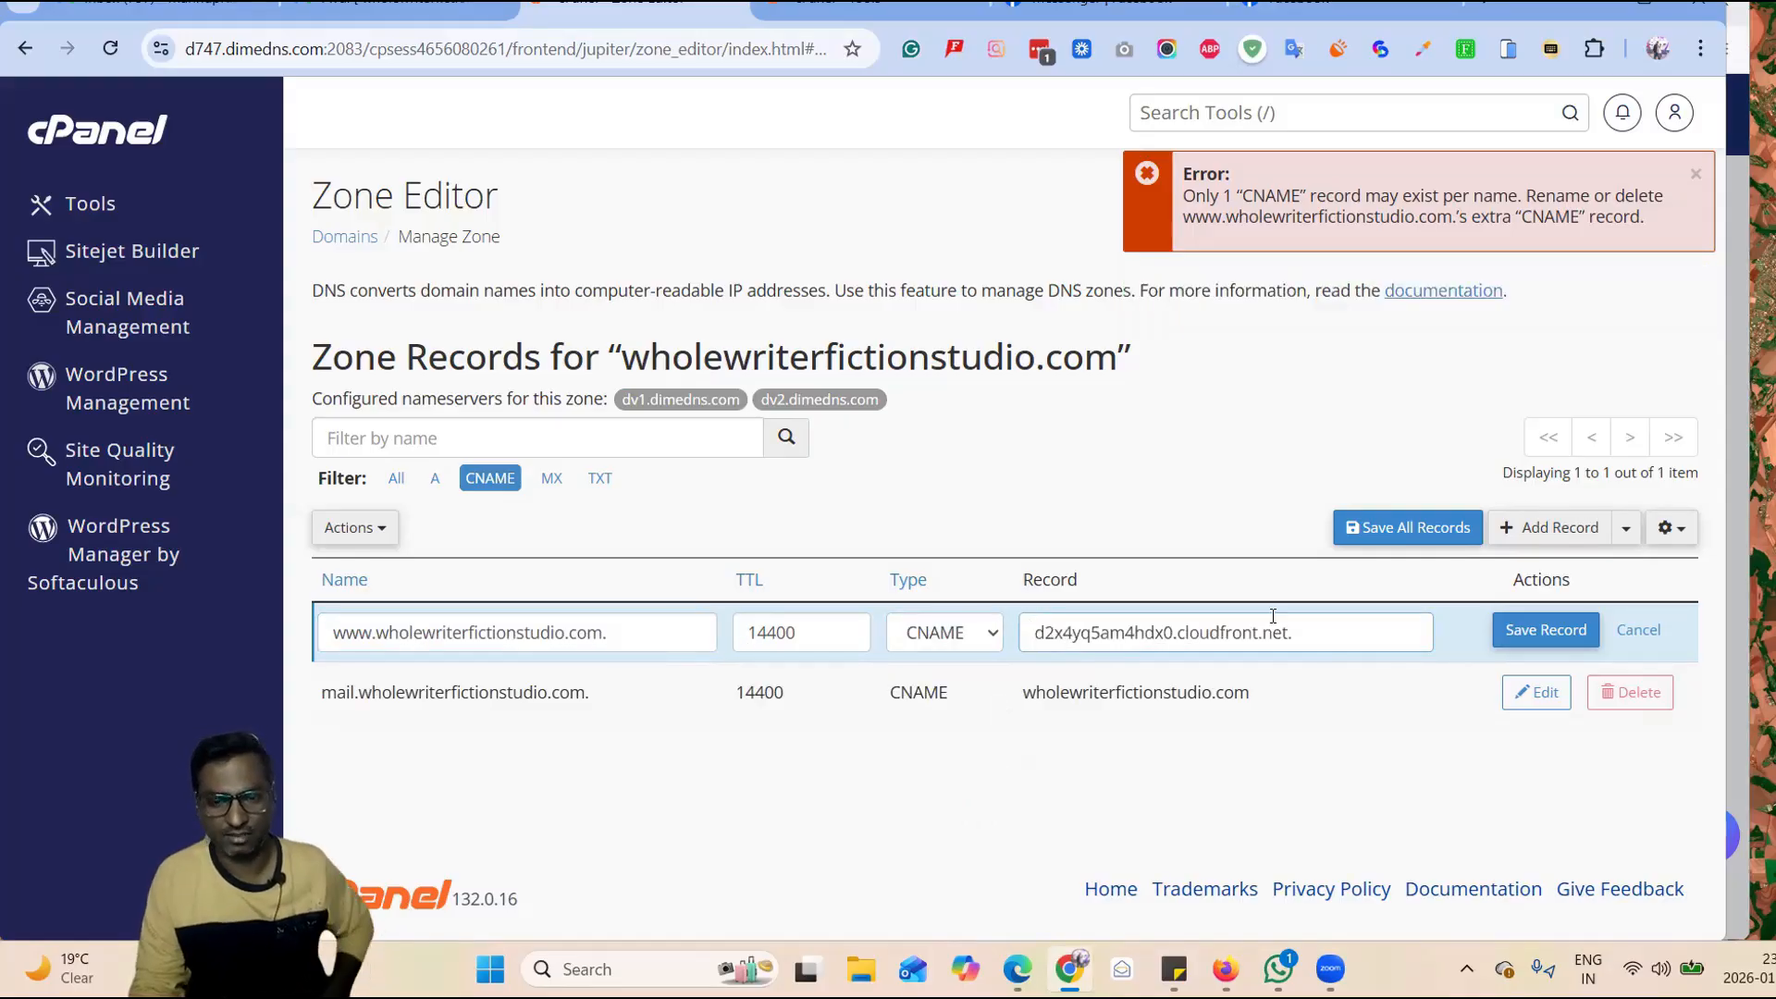
{"action": "key", "text": "BackSpace"}
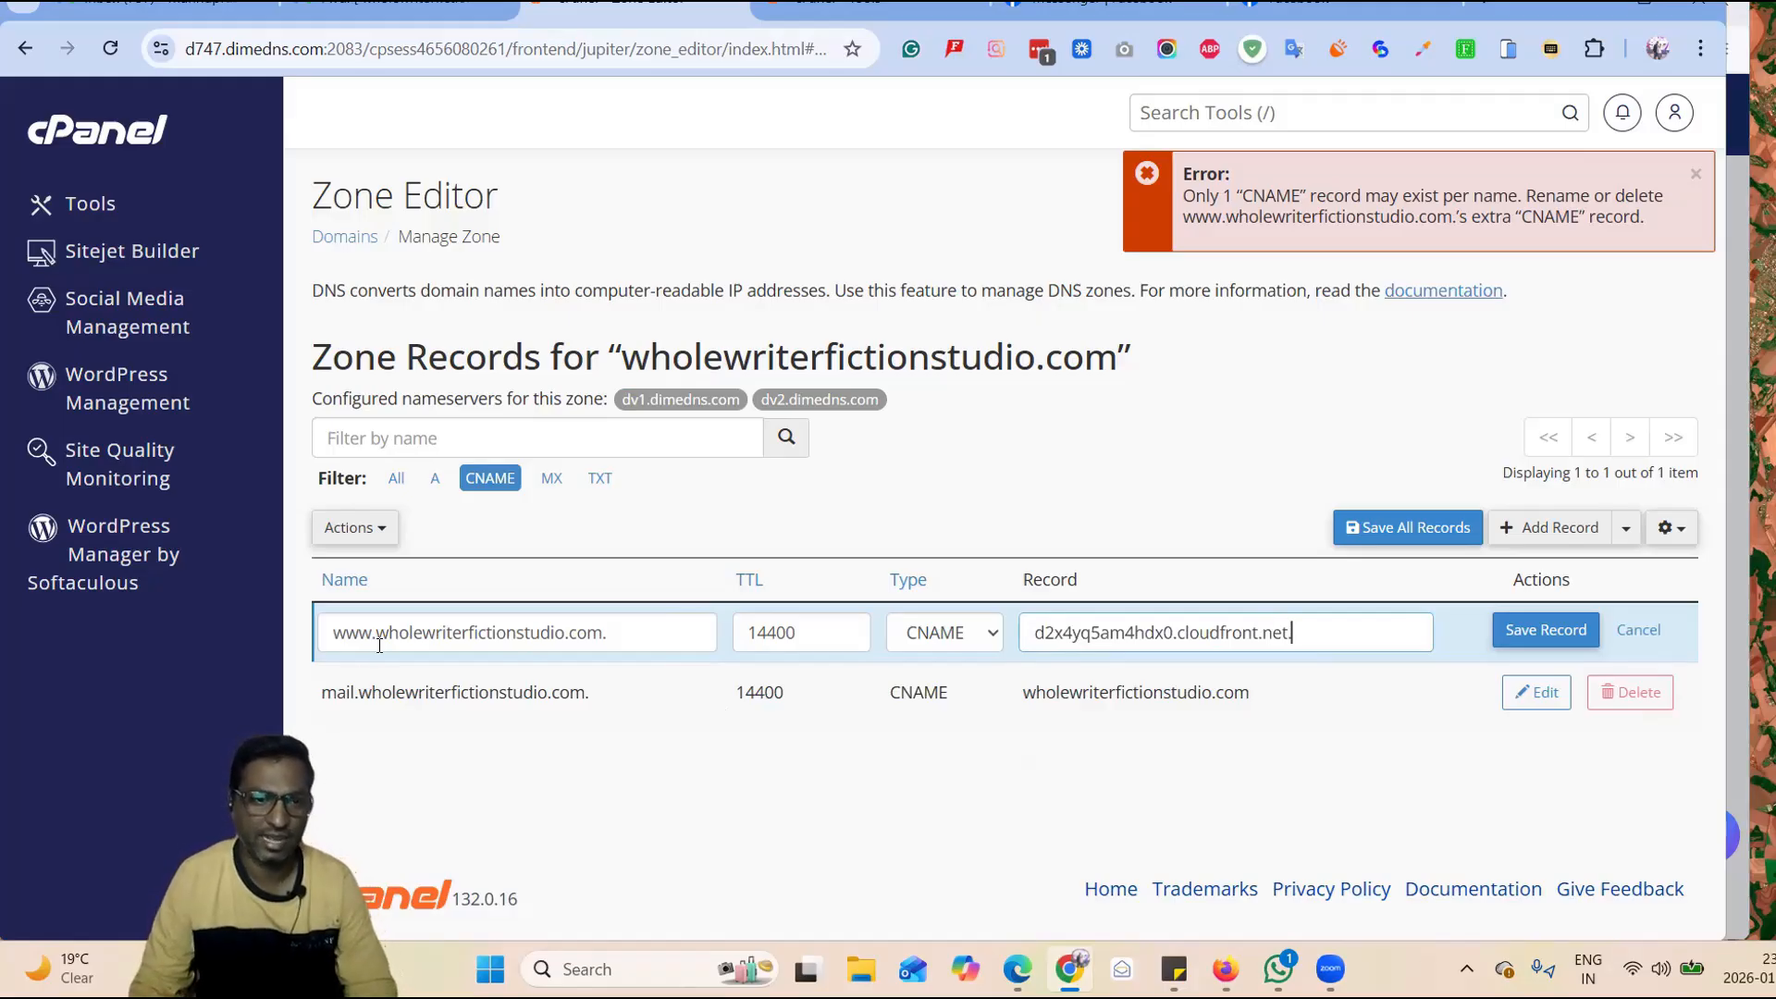
{"action": "left_click_drag", "start_coordinate": [372, 633], "coordinate": [595, 637]}
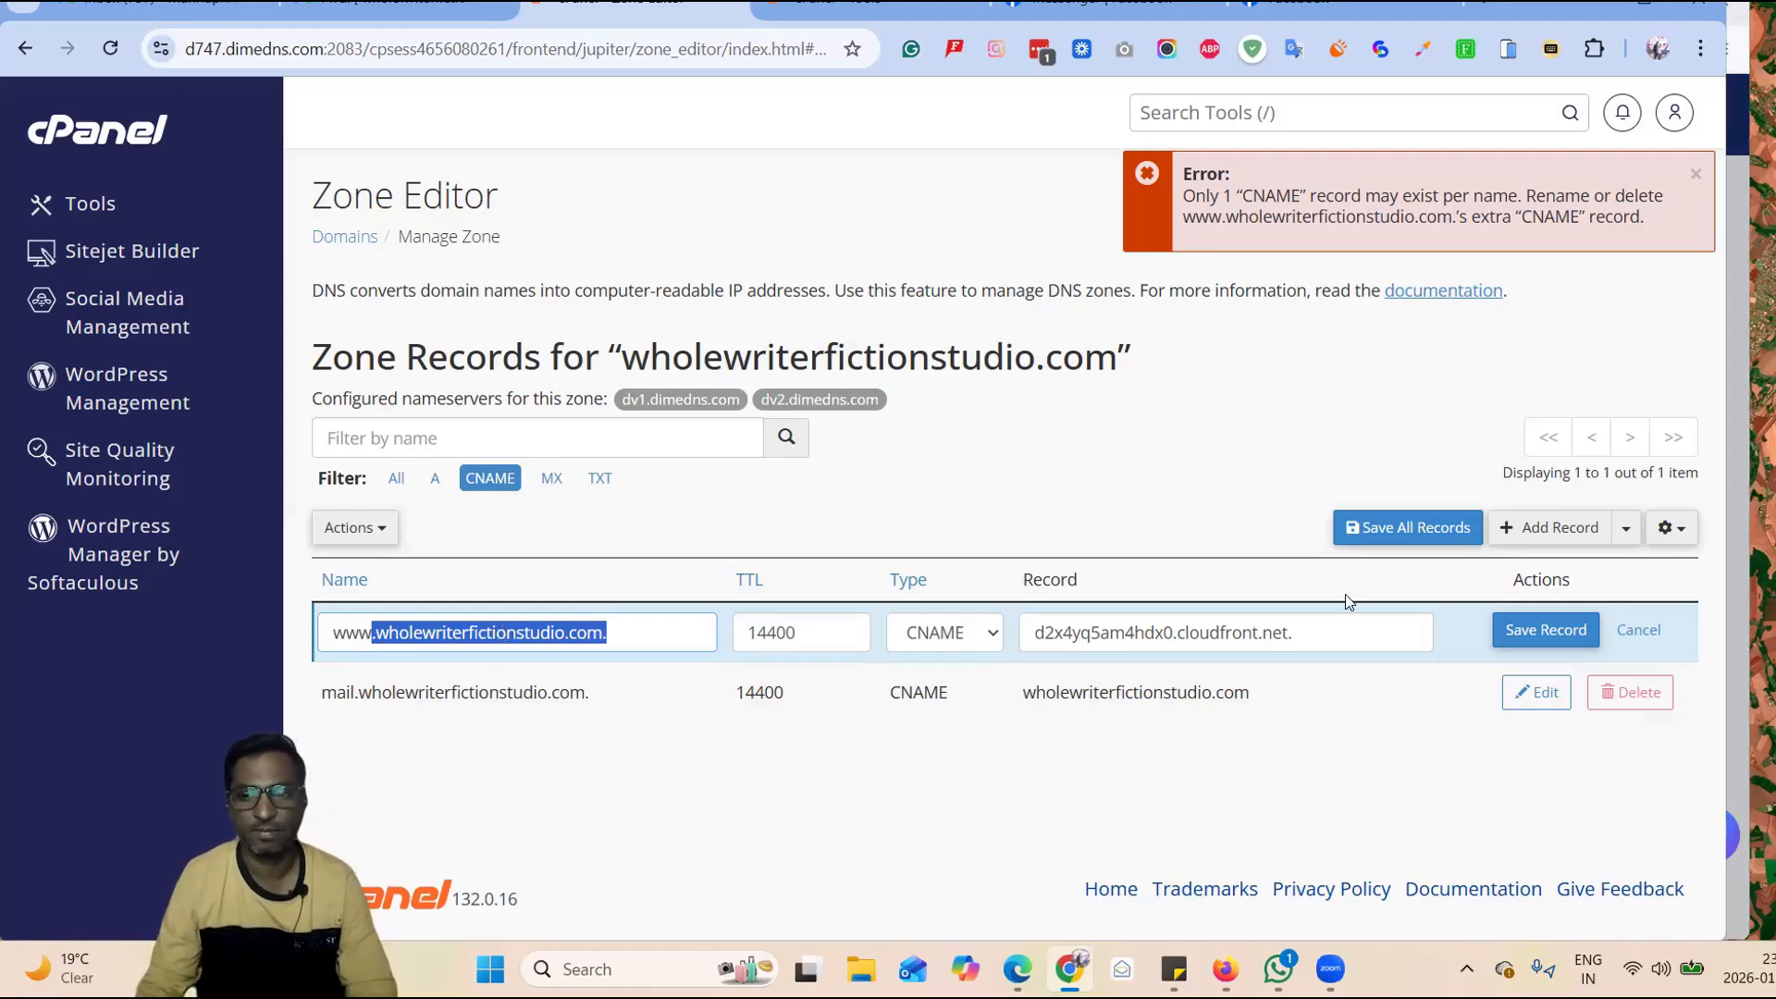
{"action": "left_click", "coordinate": [1563, 638]}
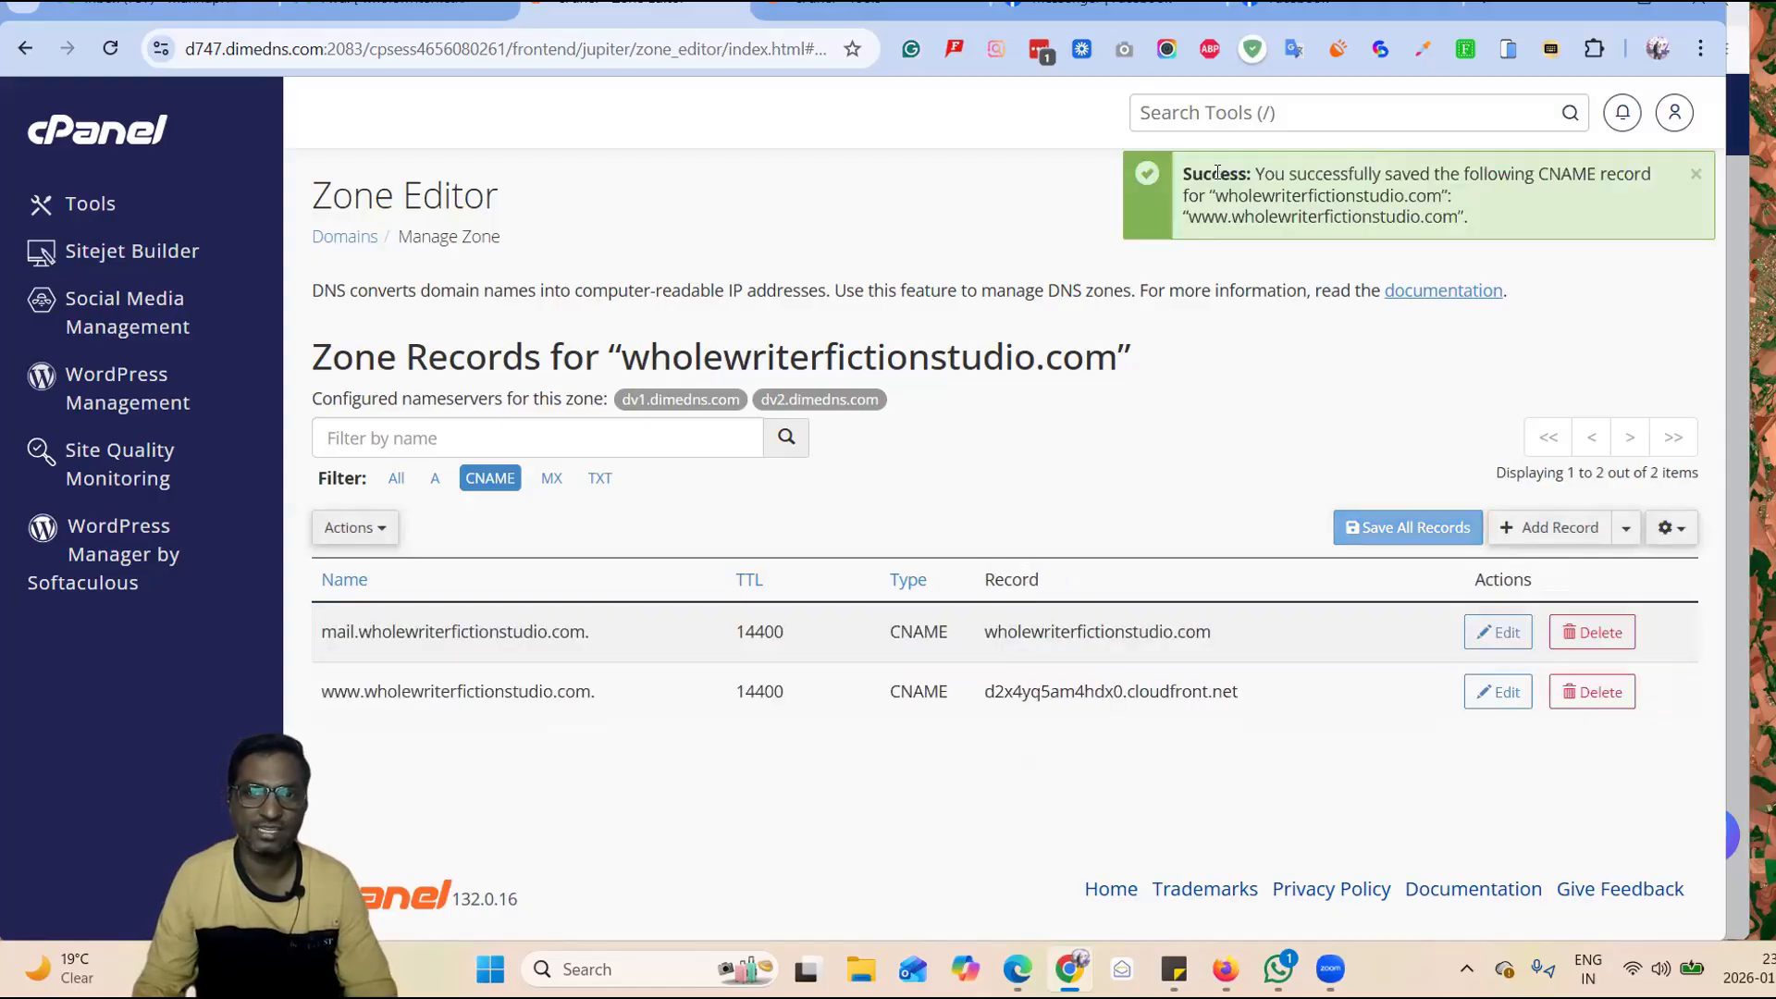
{"action": "triple_click", "coordinate": [1499, 215]}
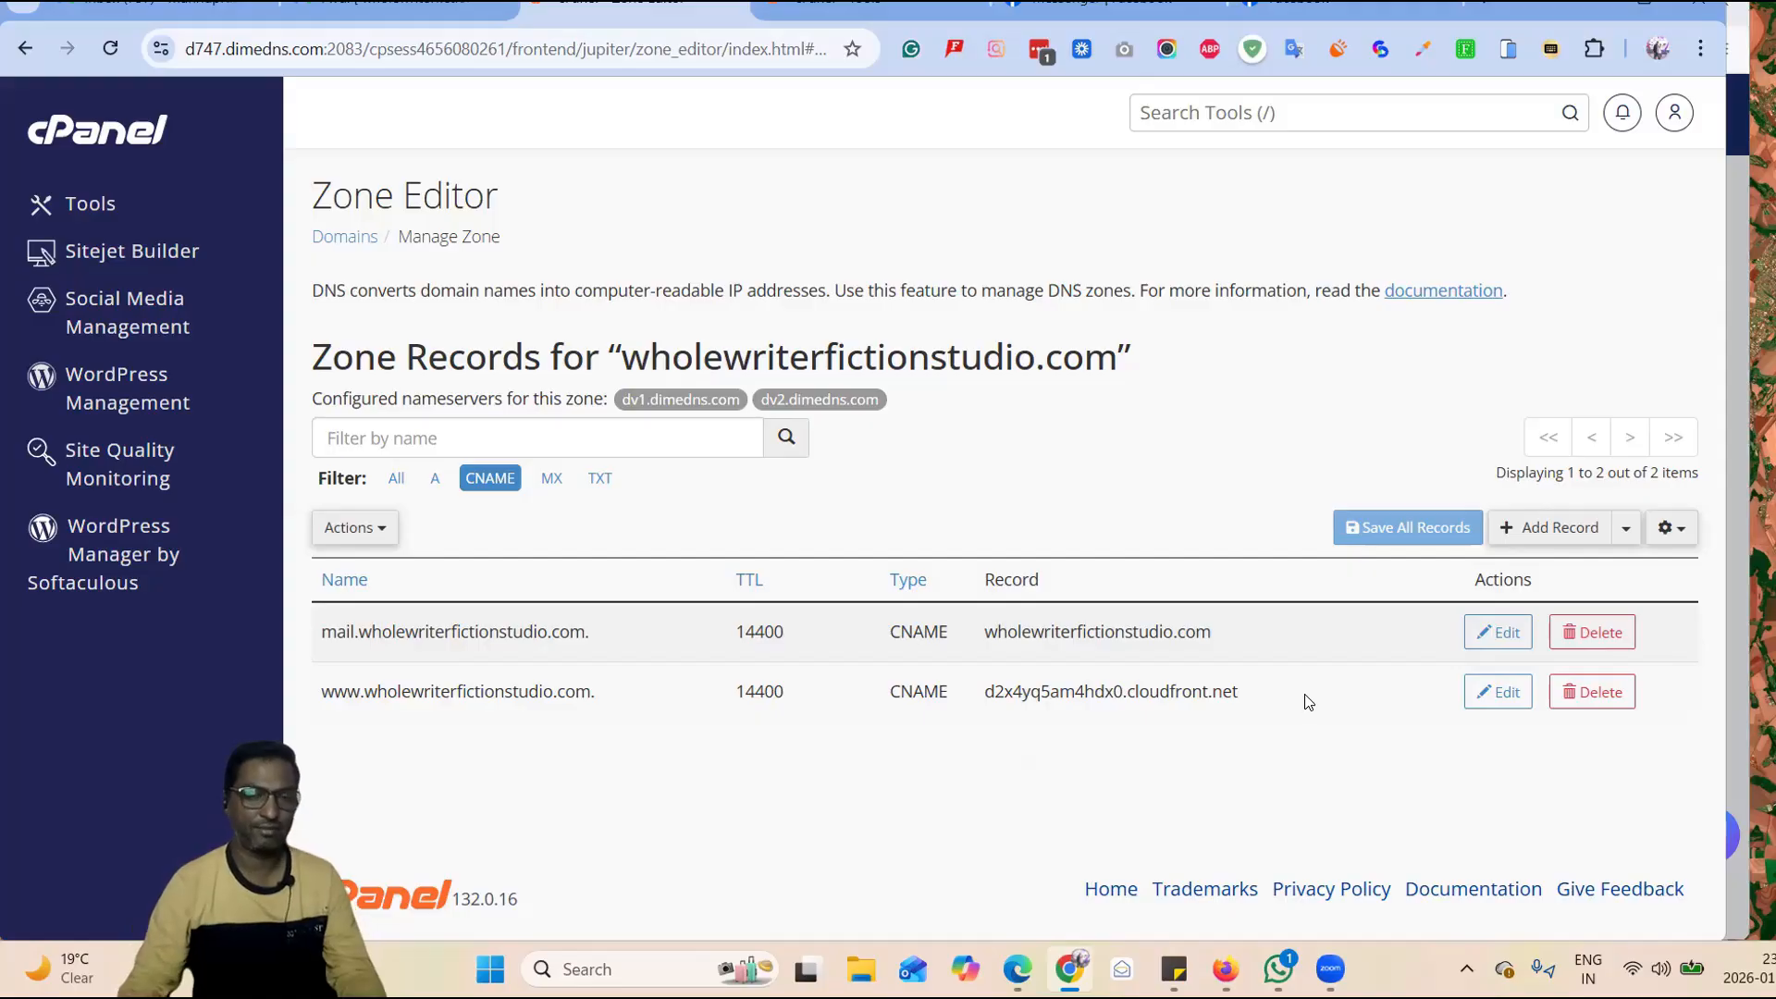
- Copy the part before the domain from the second CNAME record's name in systeme.io's DNS configuration, and return to cPanel in Chrome
{"action": "key", "text": "alt+Tab"}
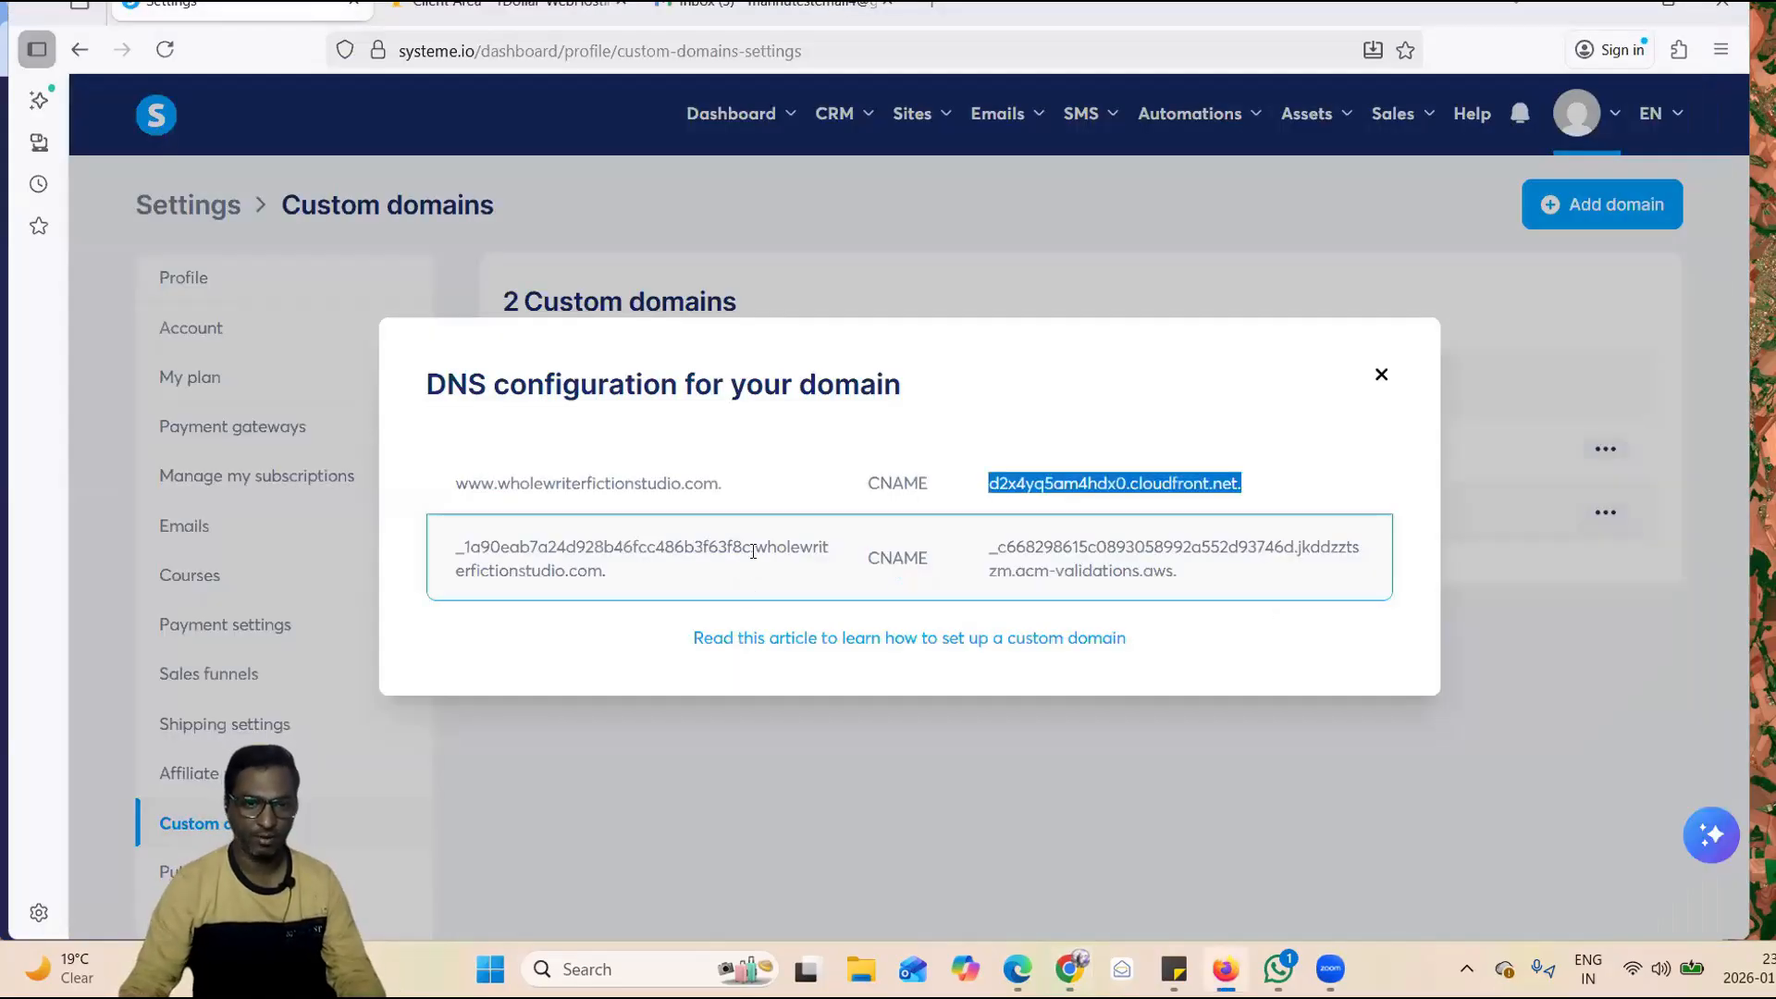
{"action": "left_click_drag", "start_coordinate": [755, 547], "coordinate": [684, 542]}
{"action": "left_click_drag", "start_coordinate": [487, 552], "coordinate": [442, 558]}
{"action": "key", "text": "ctrl+c"}
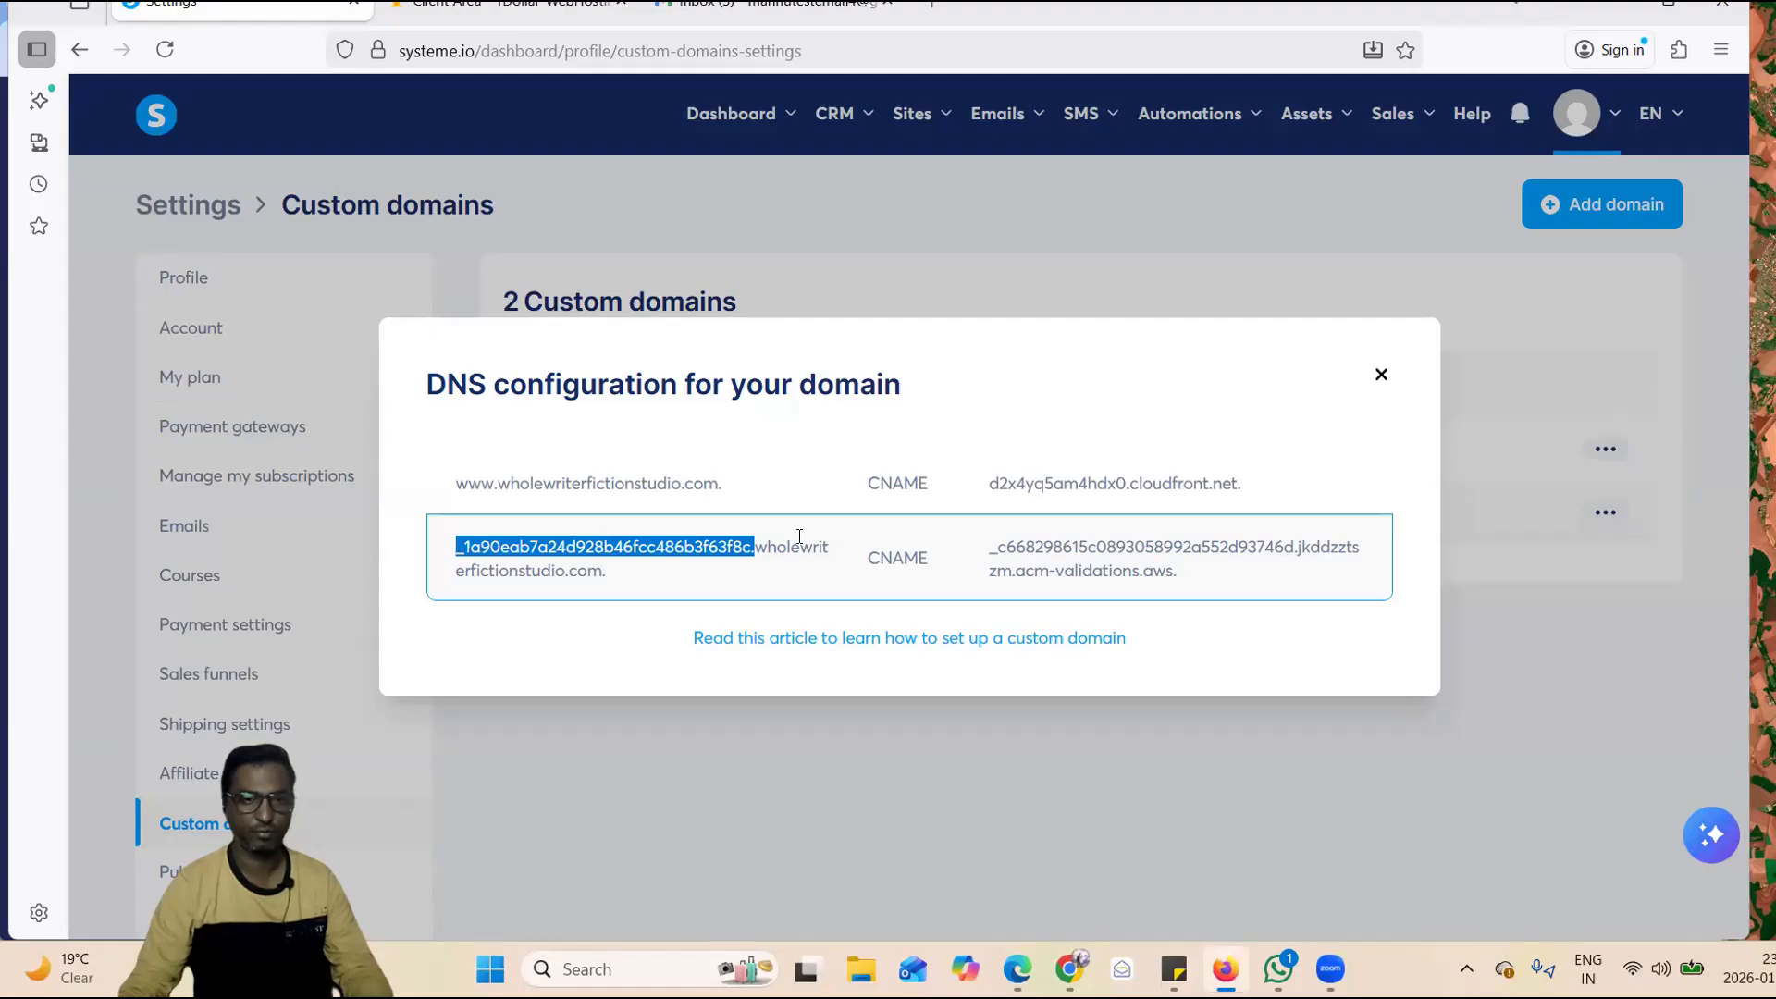
{"action": "key", "text": "alt+Tab"}
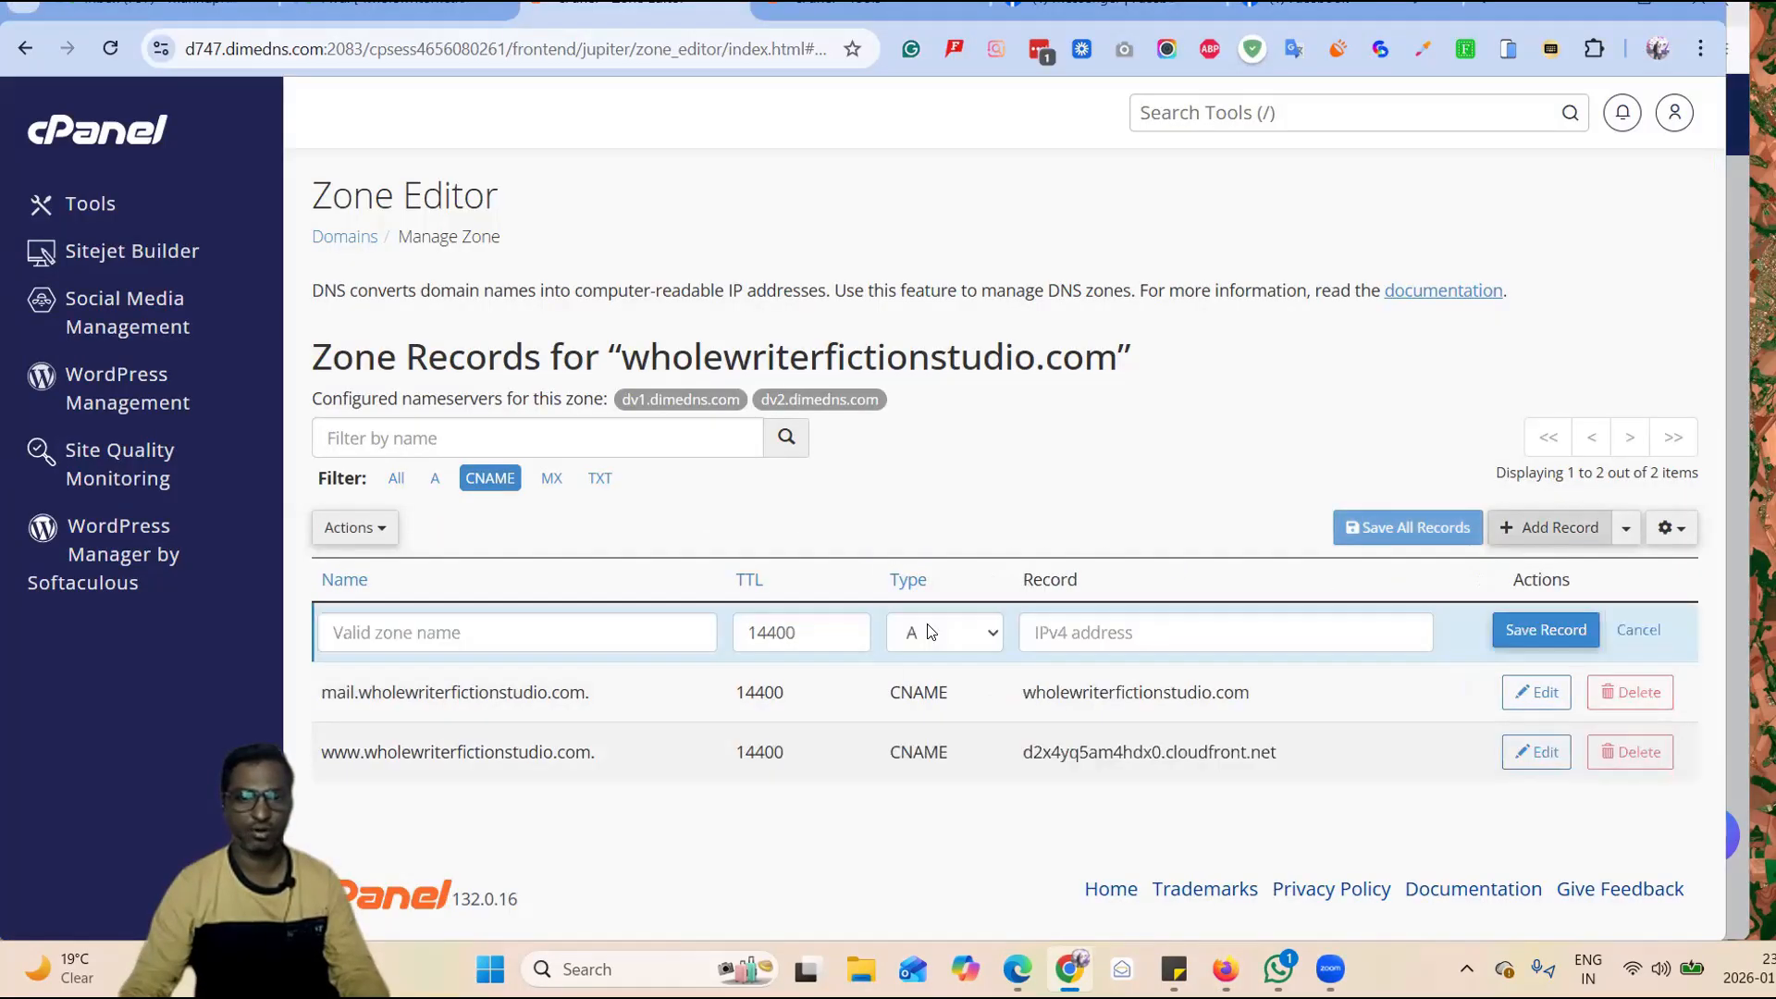
- Set the new zone record's type to CNAME and paste the copied validation prefix as its name
{"action": "left_click", "coordinate": [932, 632]}
{"action": "key", "text": "Return"}
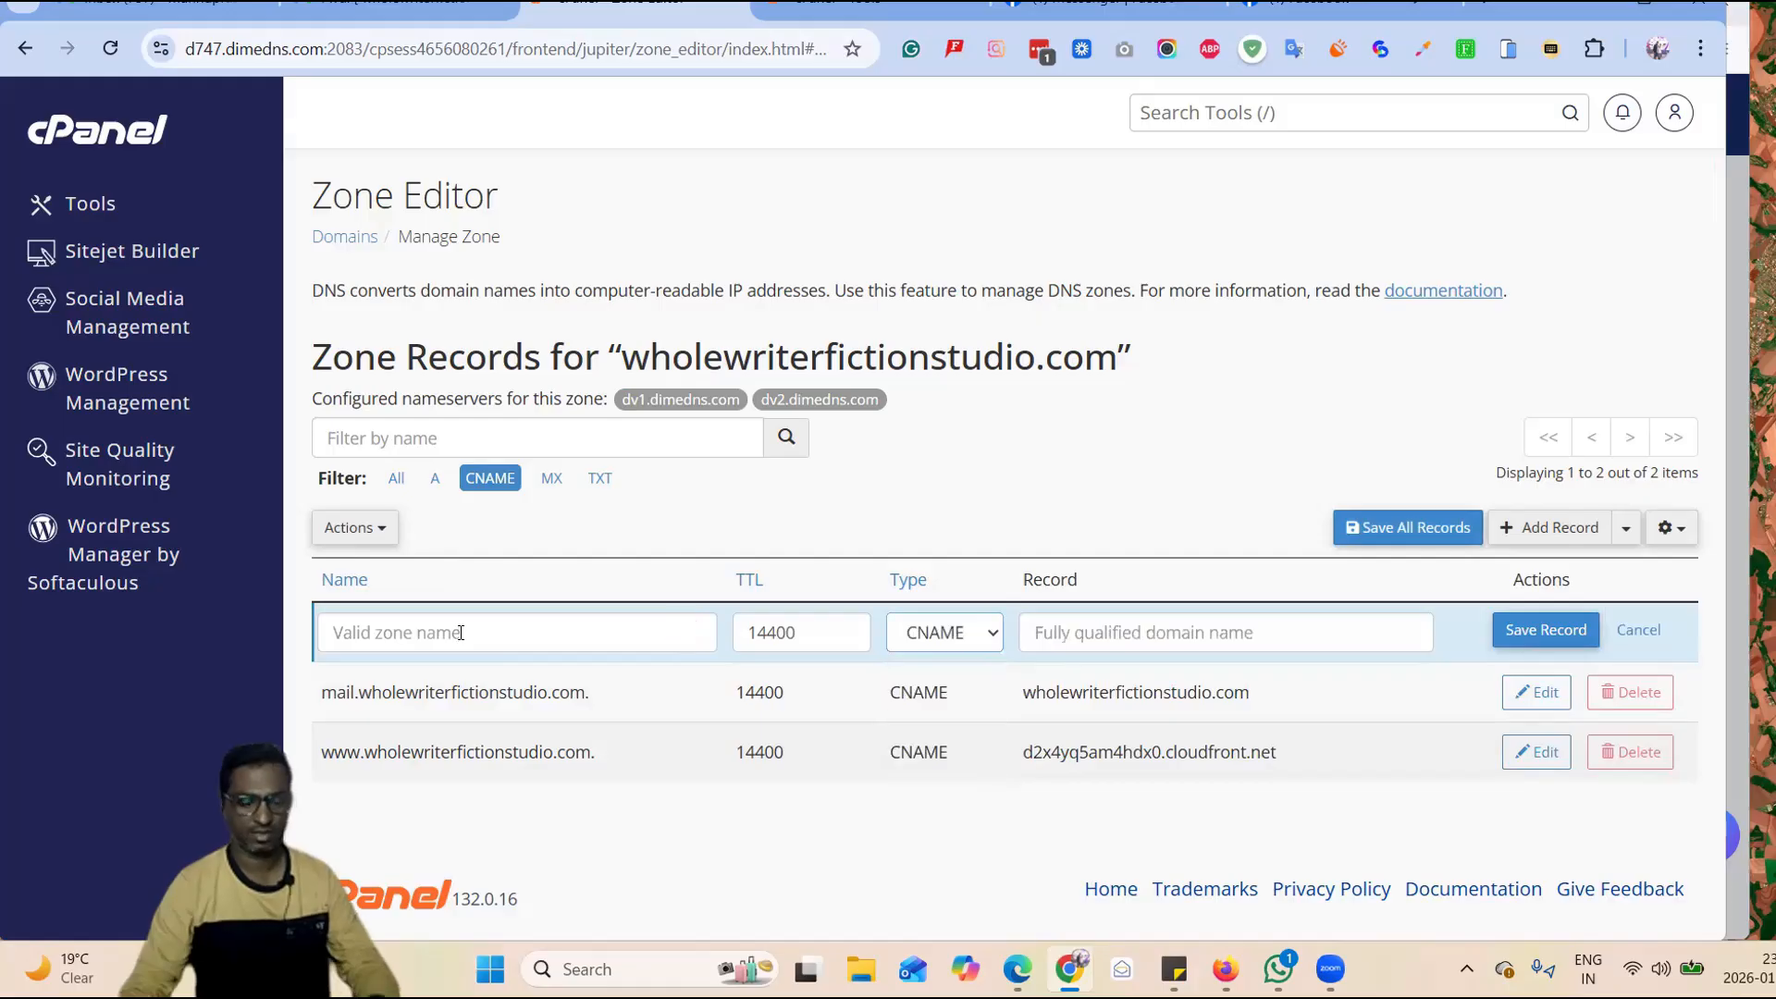
{"action": "left_click", "coordinate": [462, 633]}
{"action": "key", "text": "ctrl+v"}
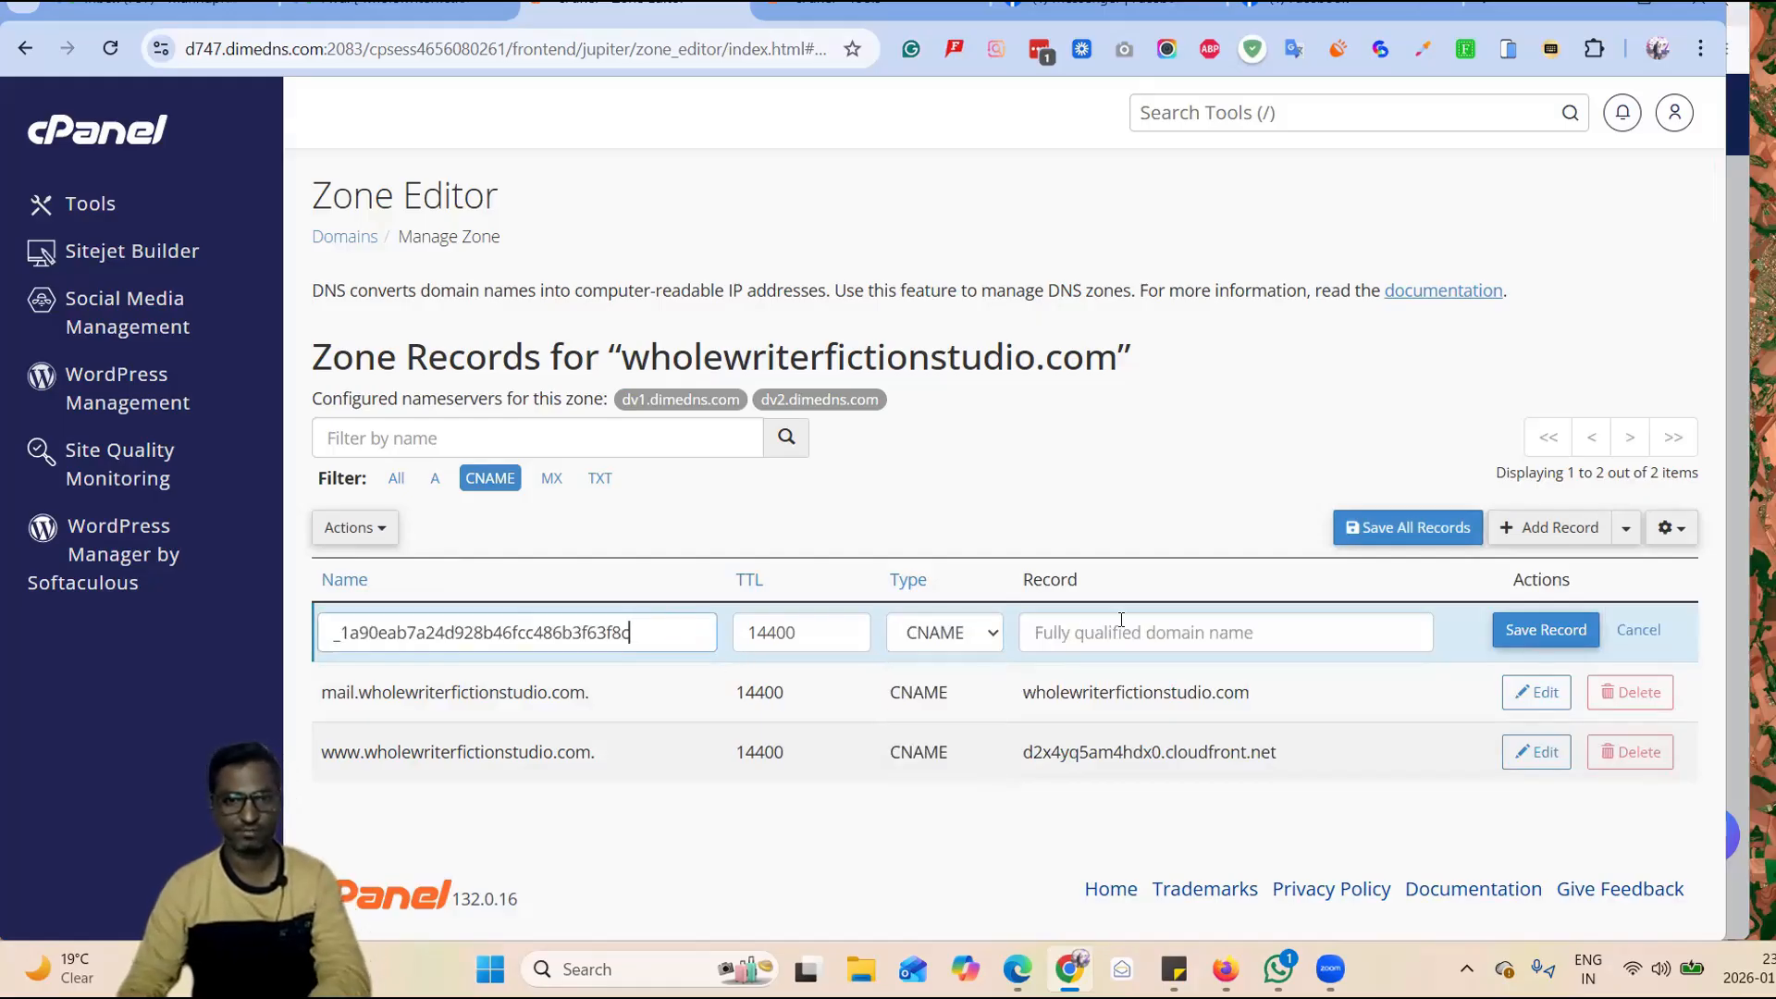
{"action": "left_click", "coordinate": [1122, 620]}
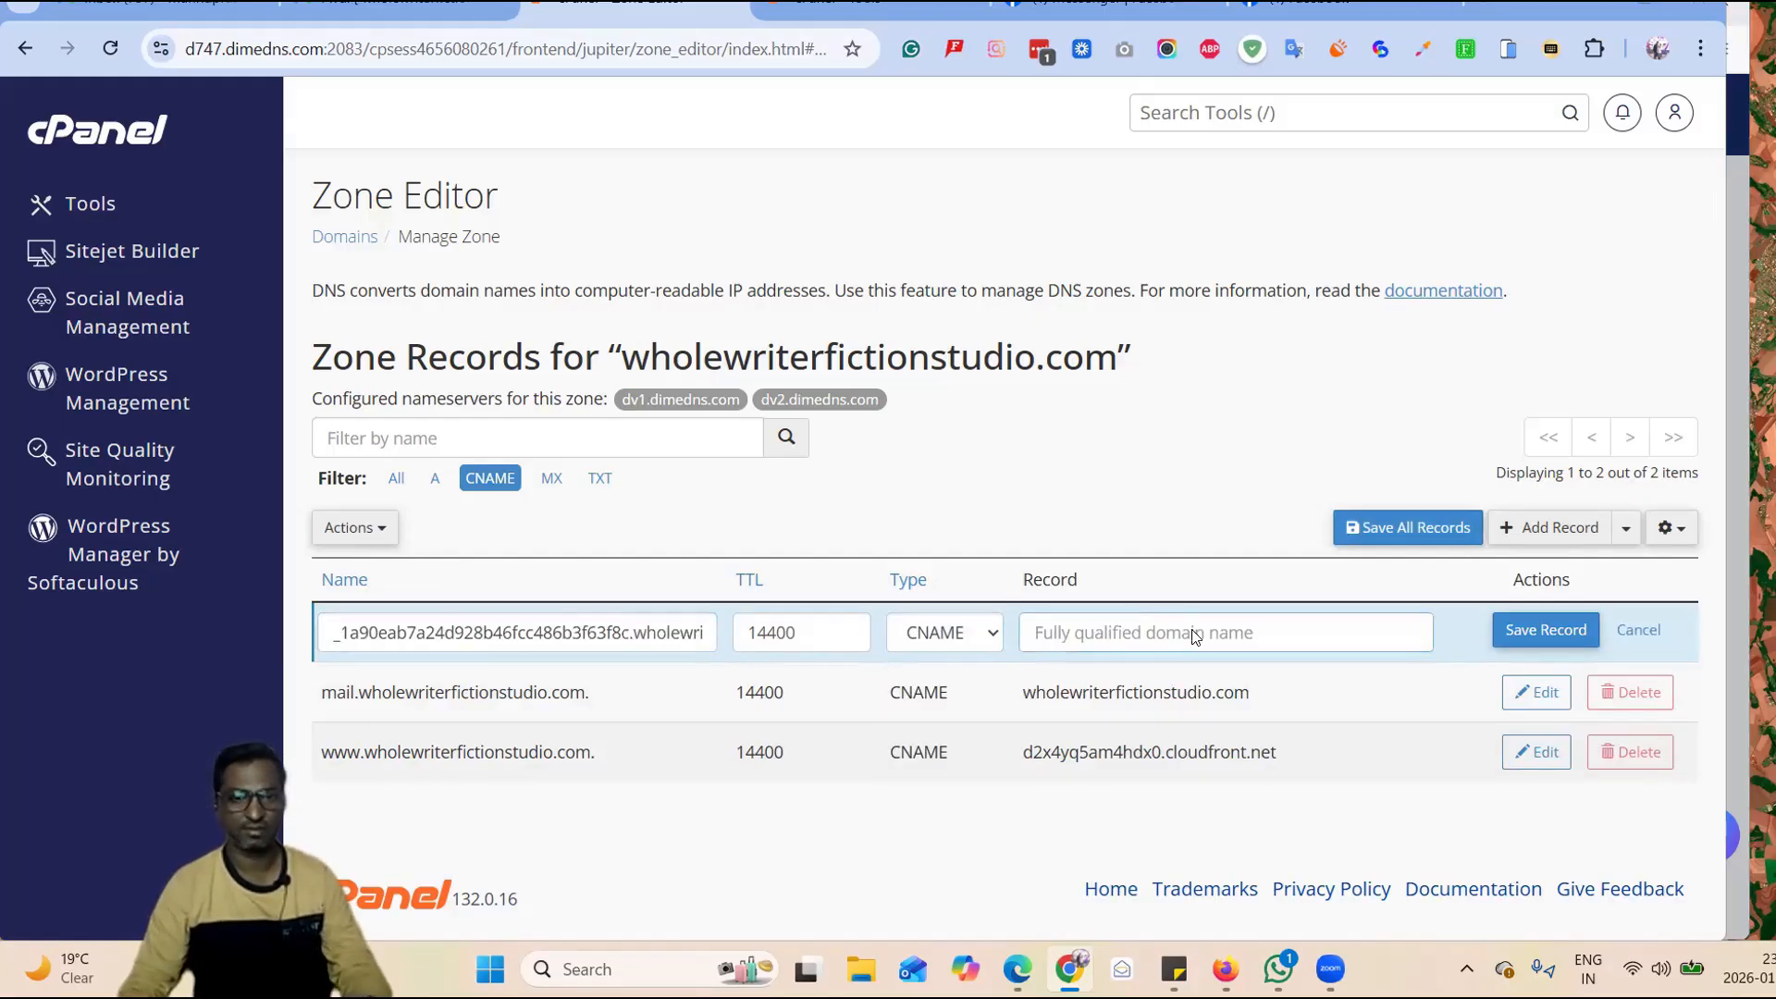
- Copy the acm-validations.aws target from systeme.io's DNS configuration into the new CNAME record in cPanel and save the record
{"action": "key", "text": "alt+Tab"}
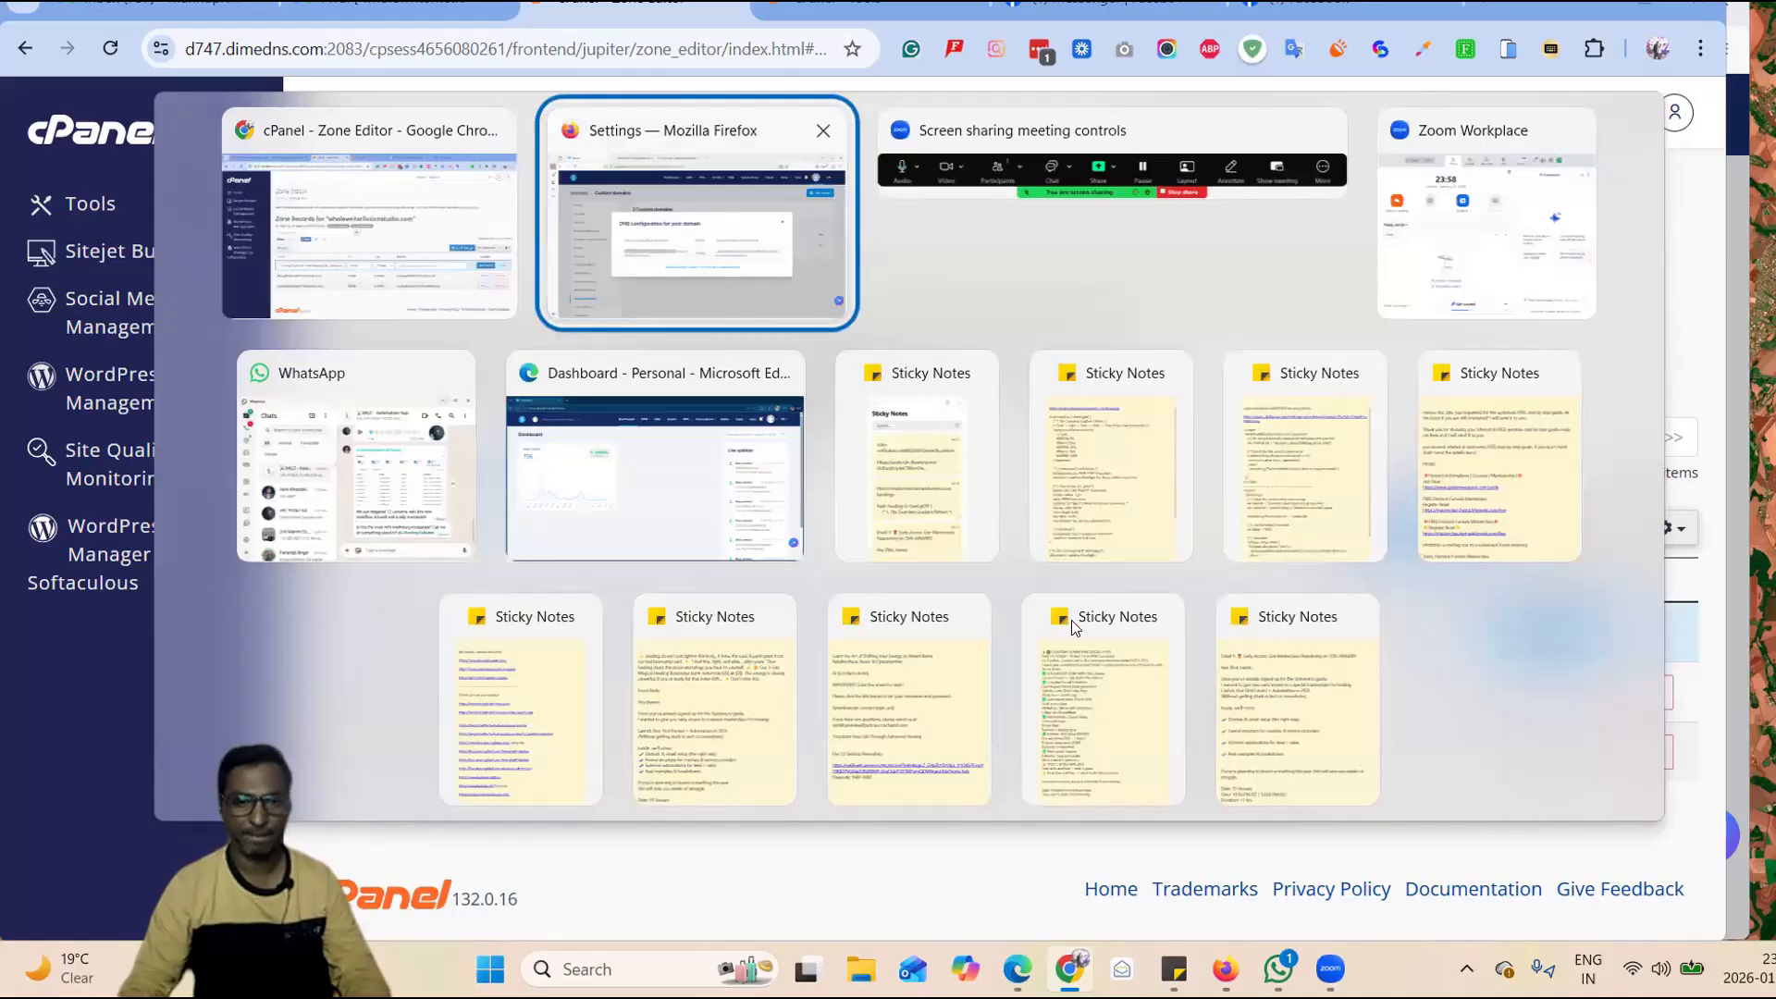
{"action": "key", "text": "alt+Tab"}
{"action": "triple_click", "coordinate": [1185, 597]}
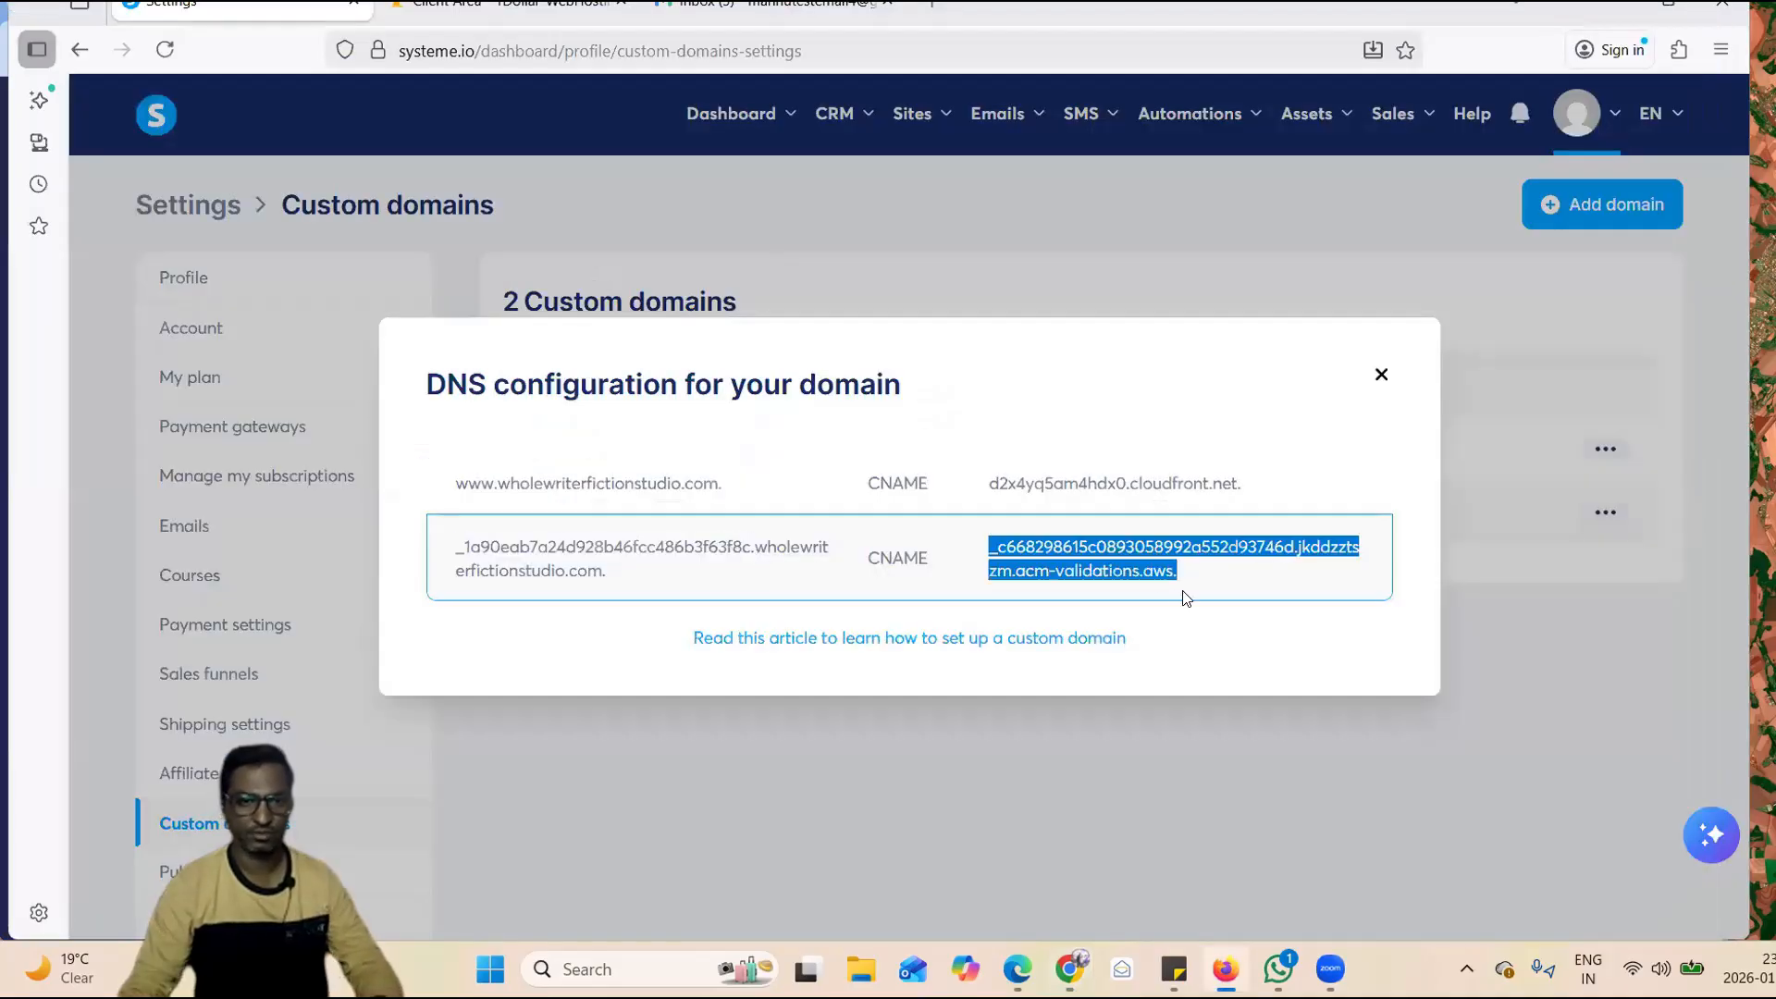
{"action": "key", "text": "alt+Tab"}
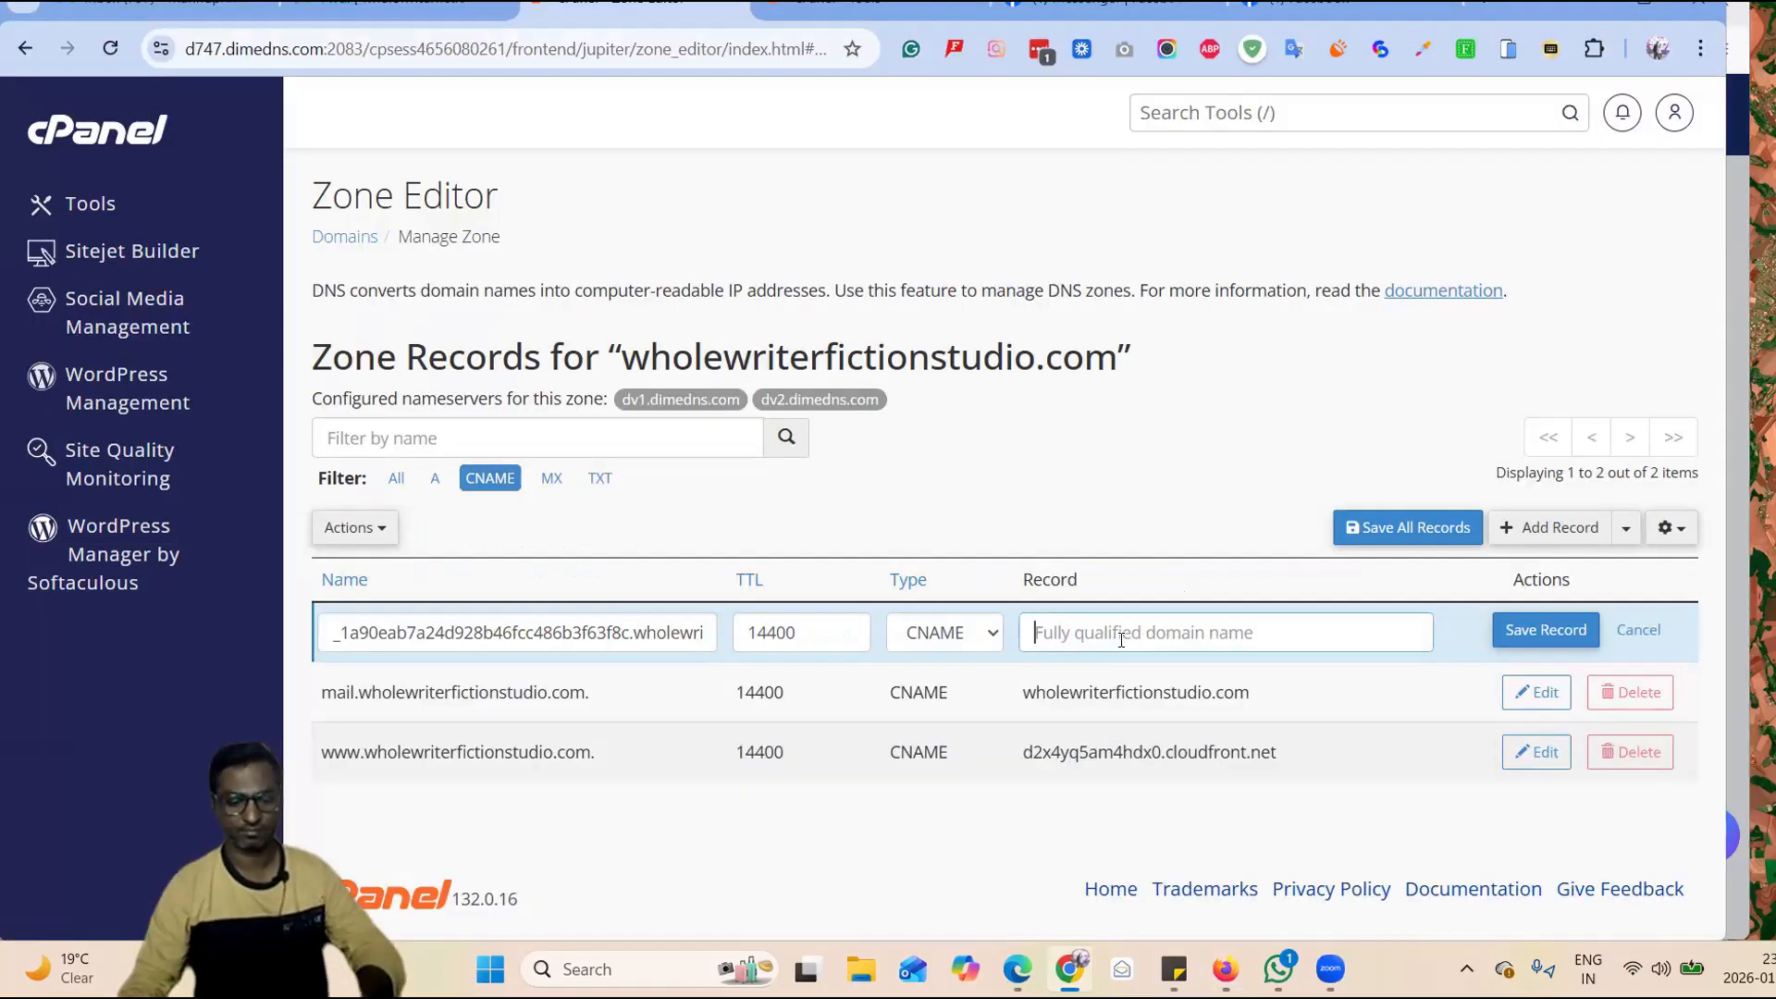
{"action": "key", "text": "ctrl+v"}
{"action": "left_click", "coordinate": [1558, 615]}
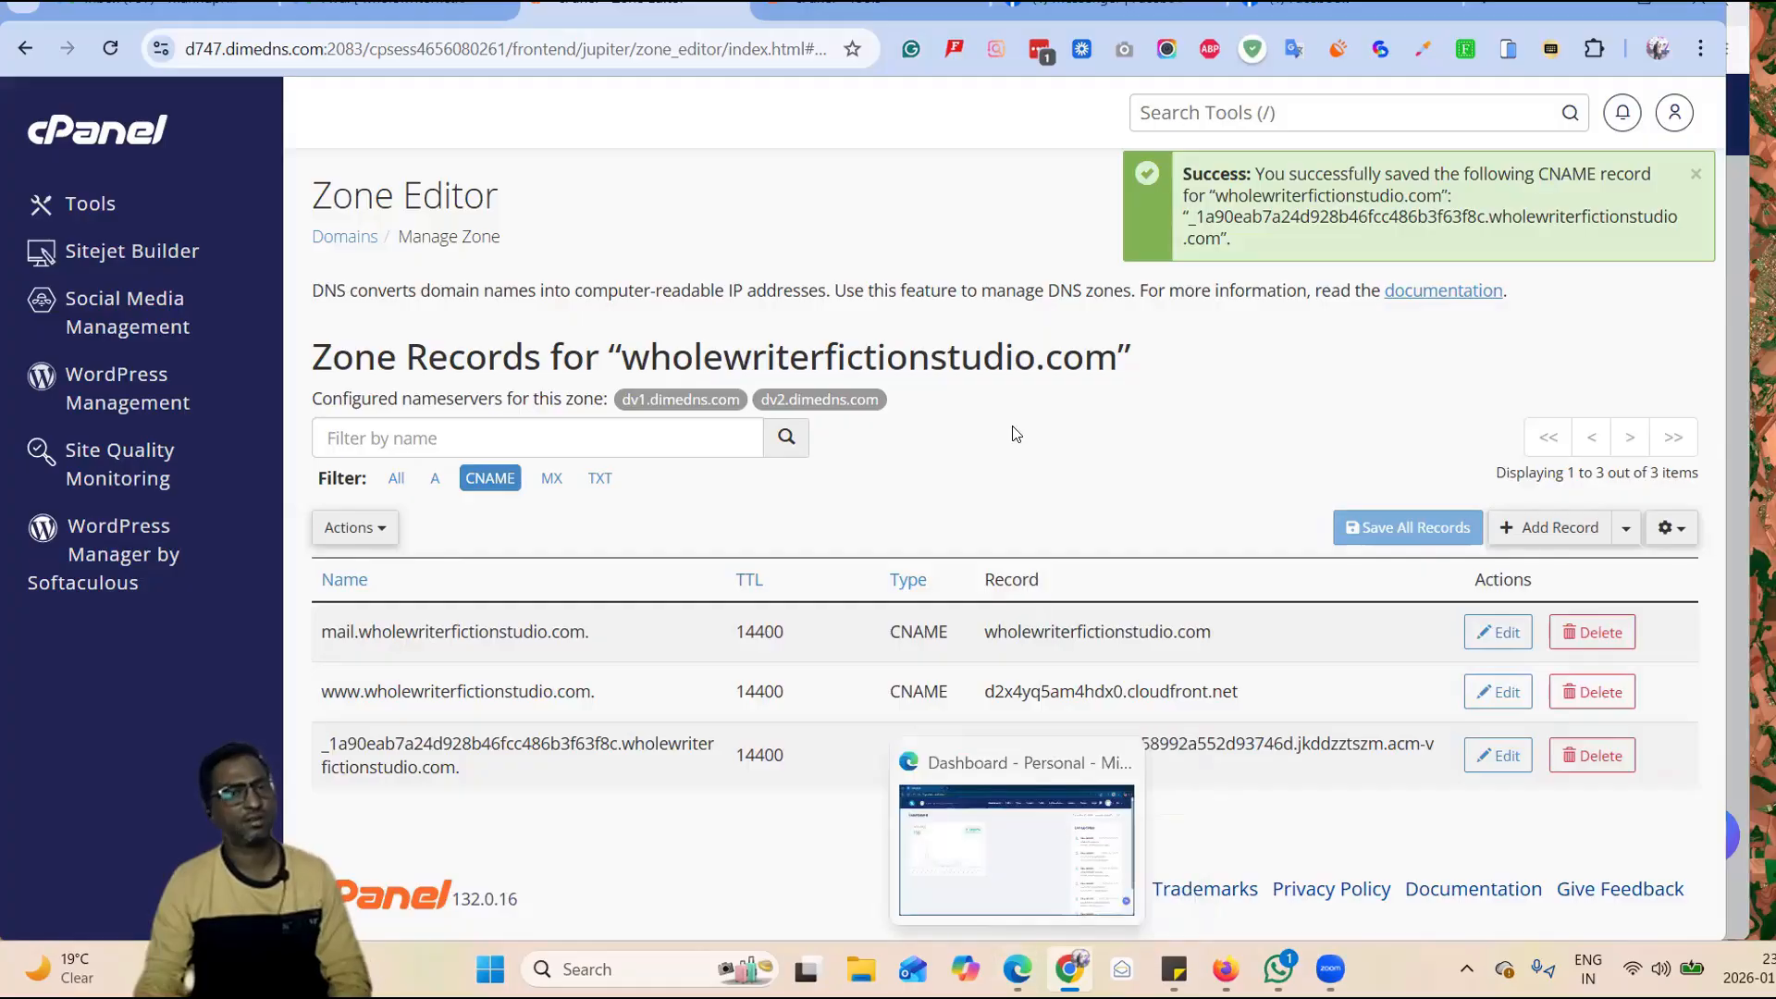
- Return to systeme.io in Firefox, close the DNS configuration and reload the custom domains page
{"action": "left_click", "coordinate": [1226, 969]}
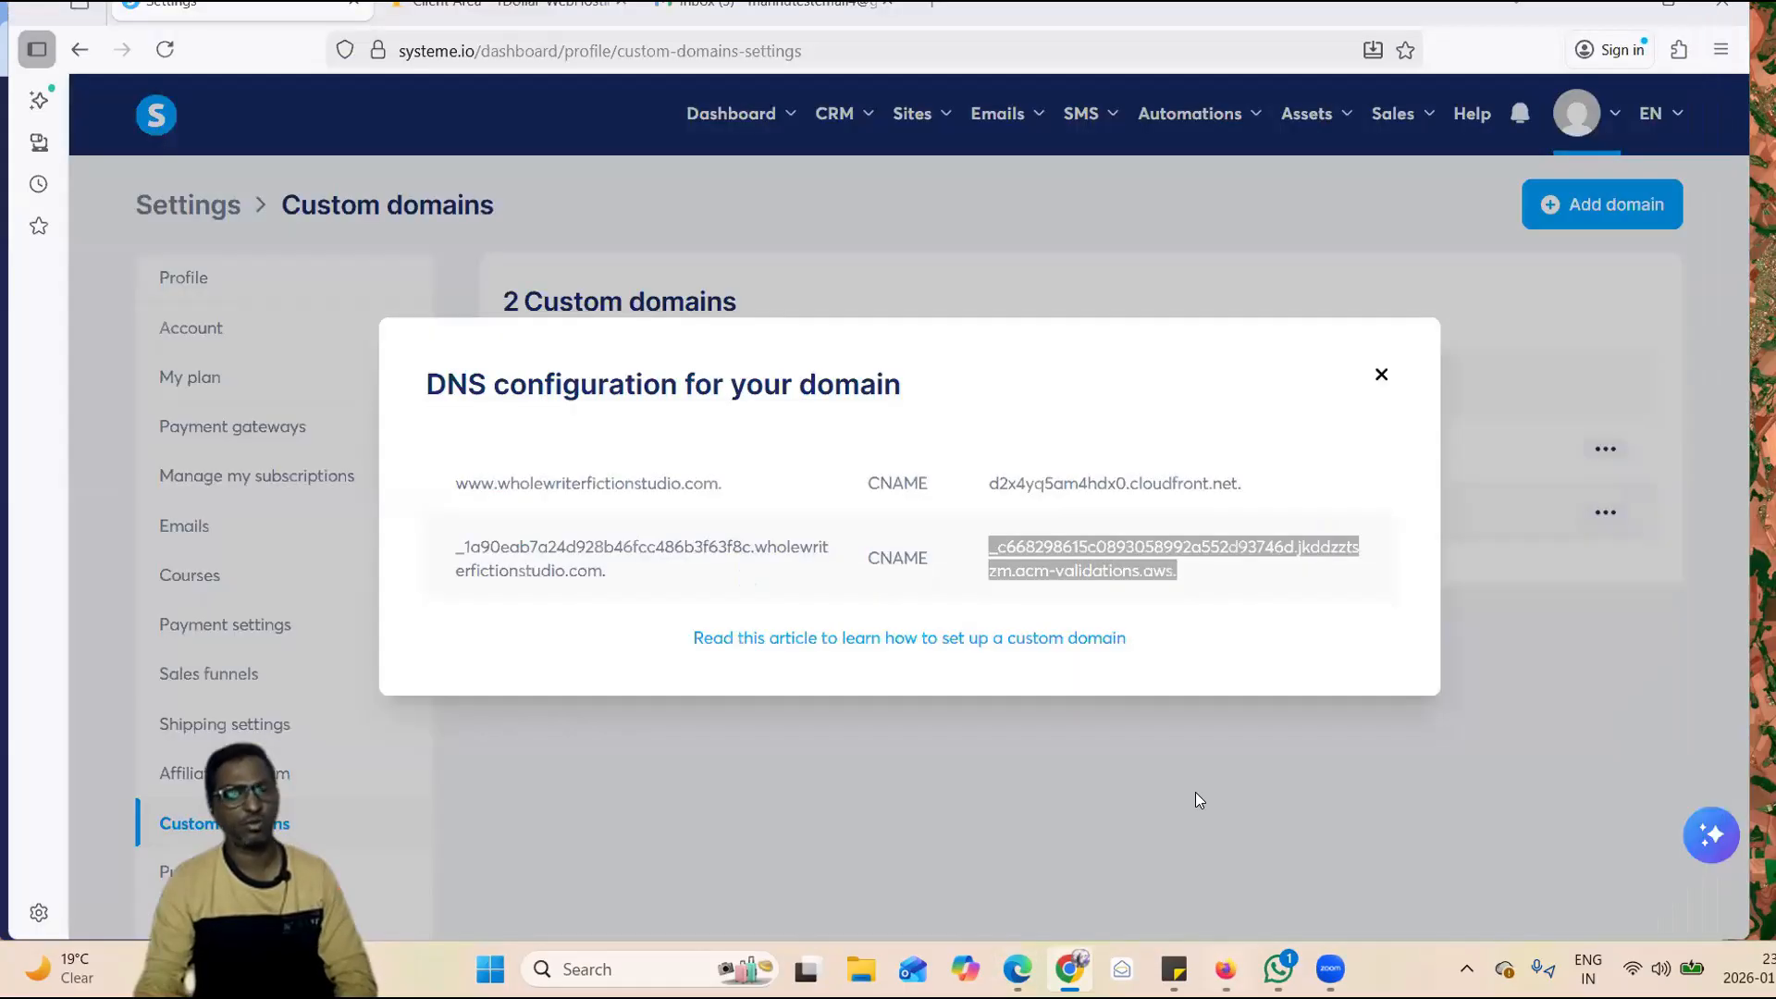
{"action": "left_click", "coordinate": [1380, 376]}
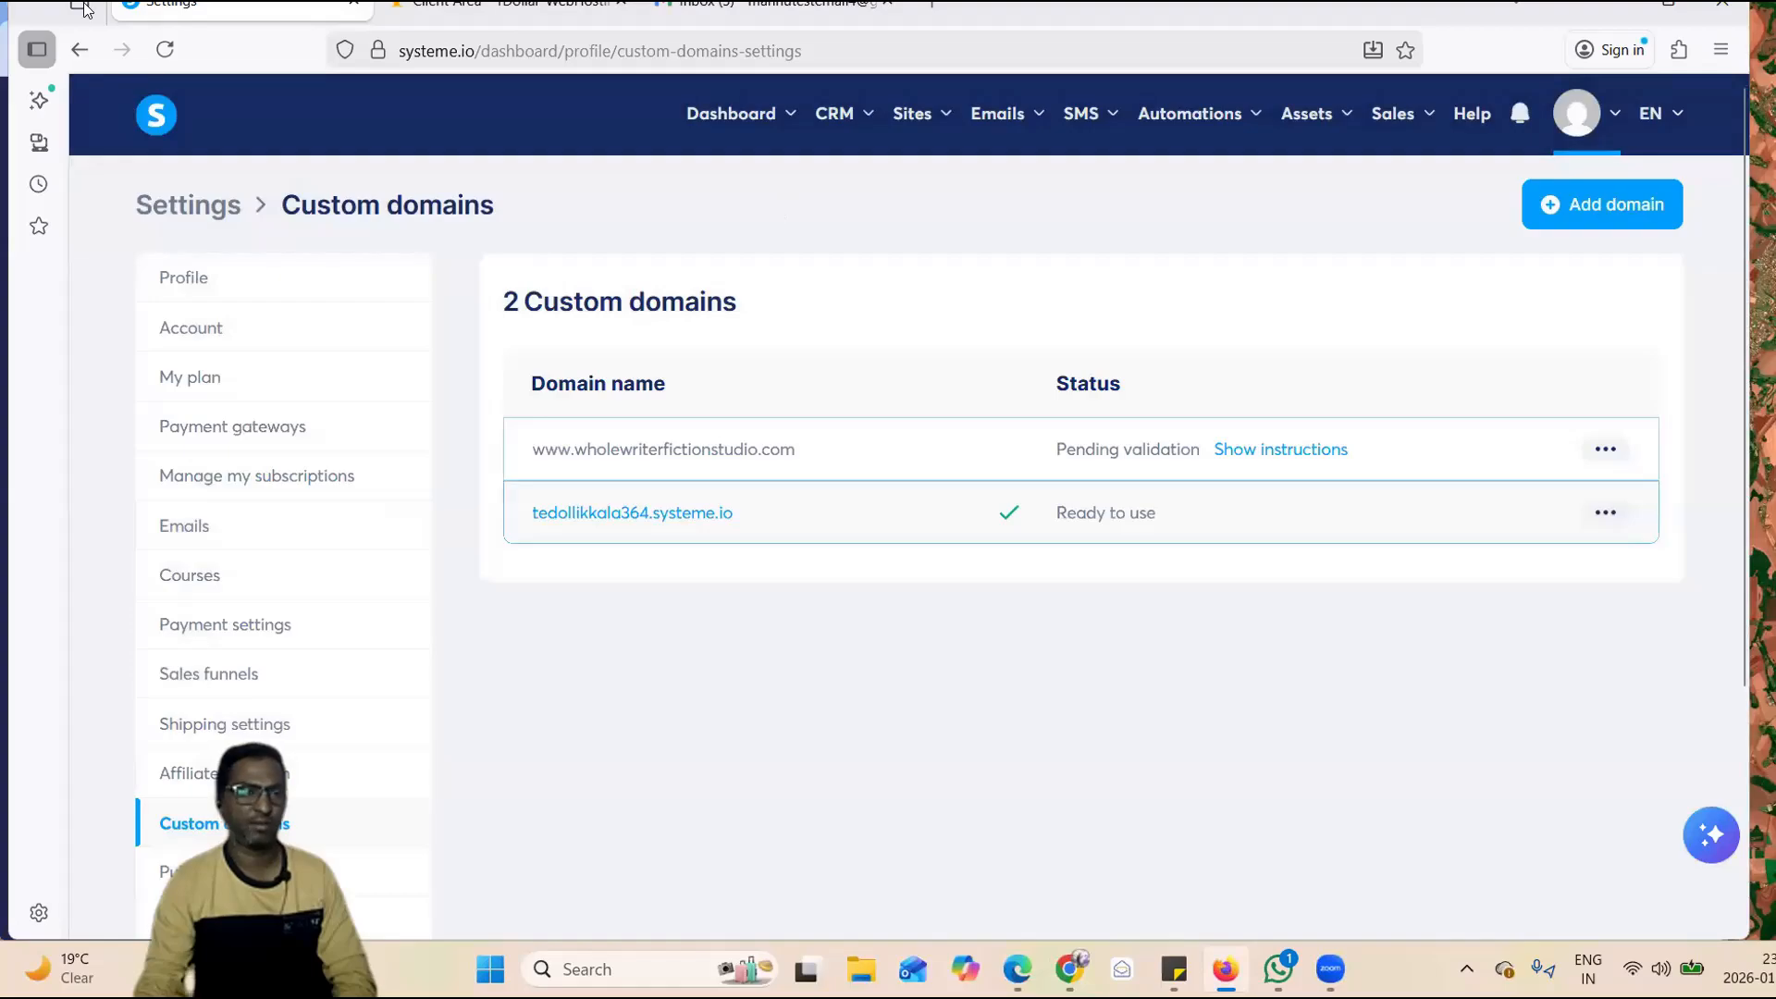
{"action": "left_click", "coordinate": [163, 51]}
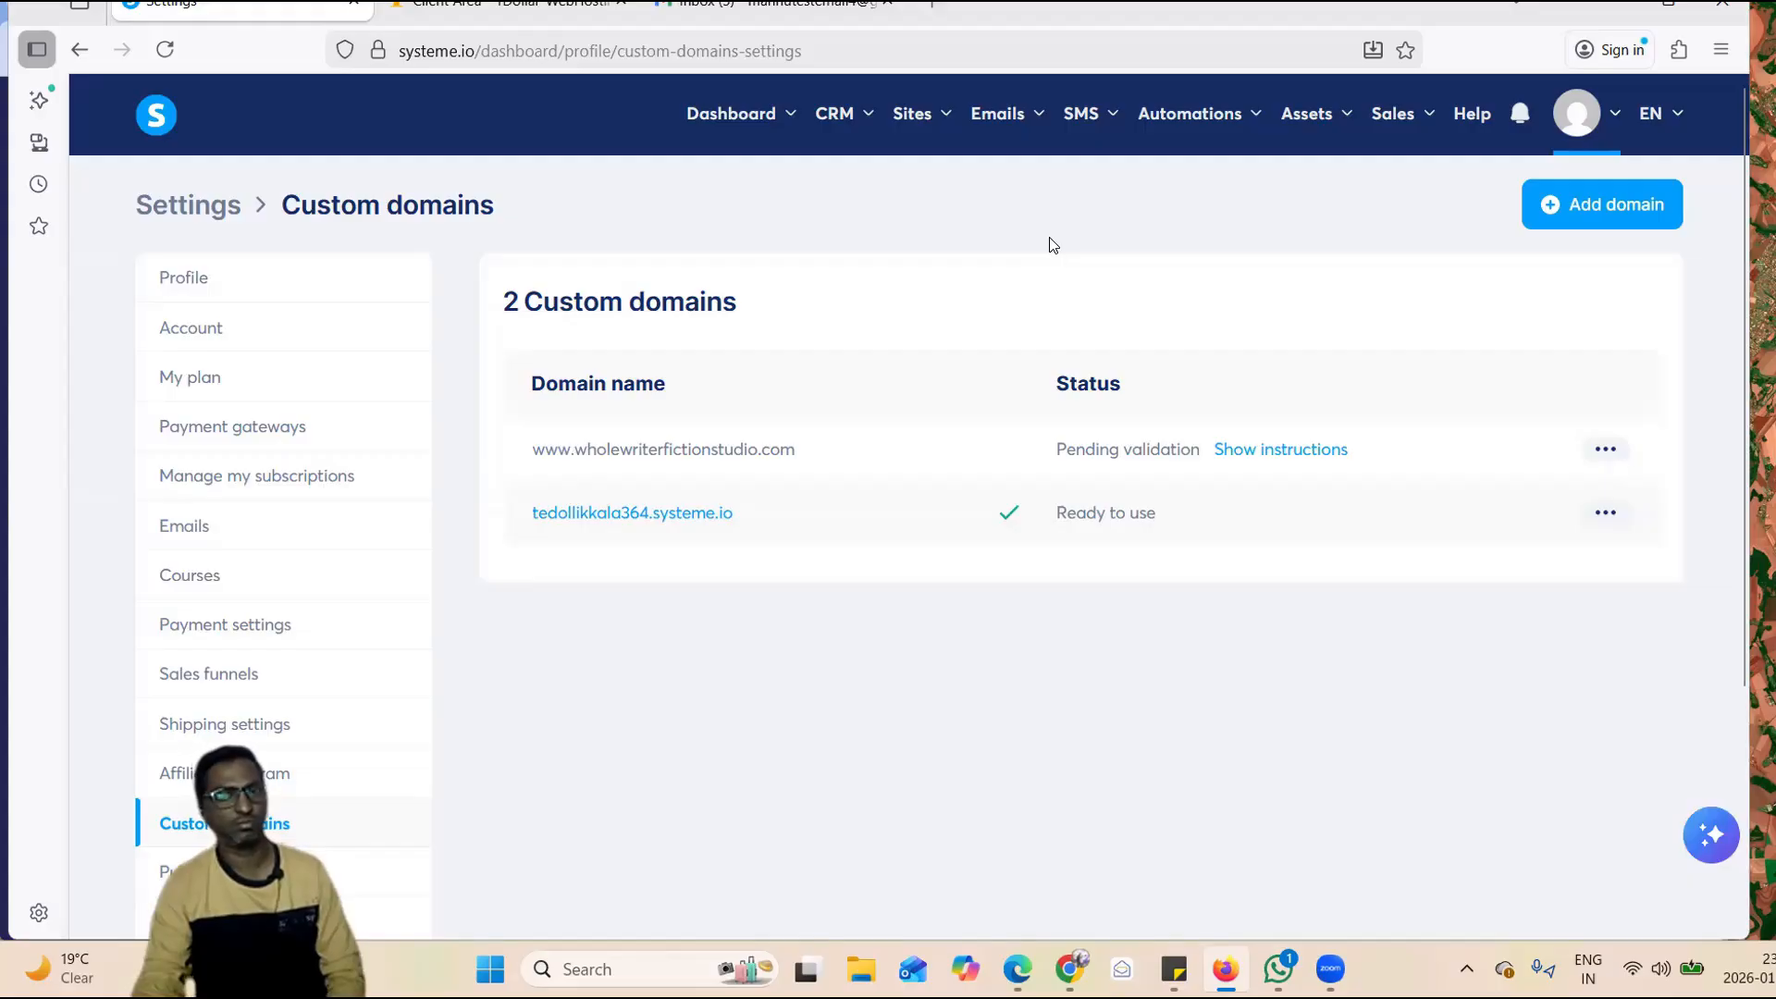
{"action": "left_click", "coordinate": [1653, 23]}
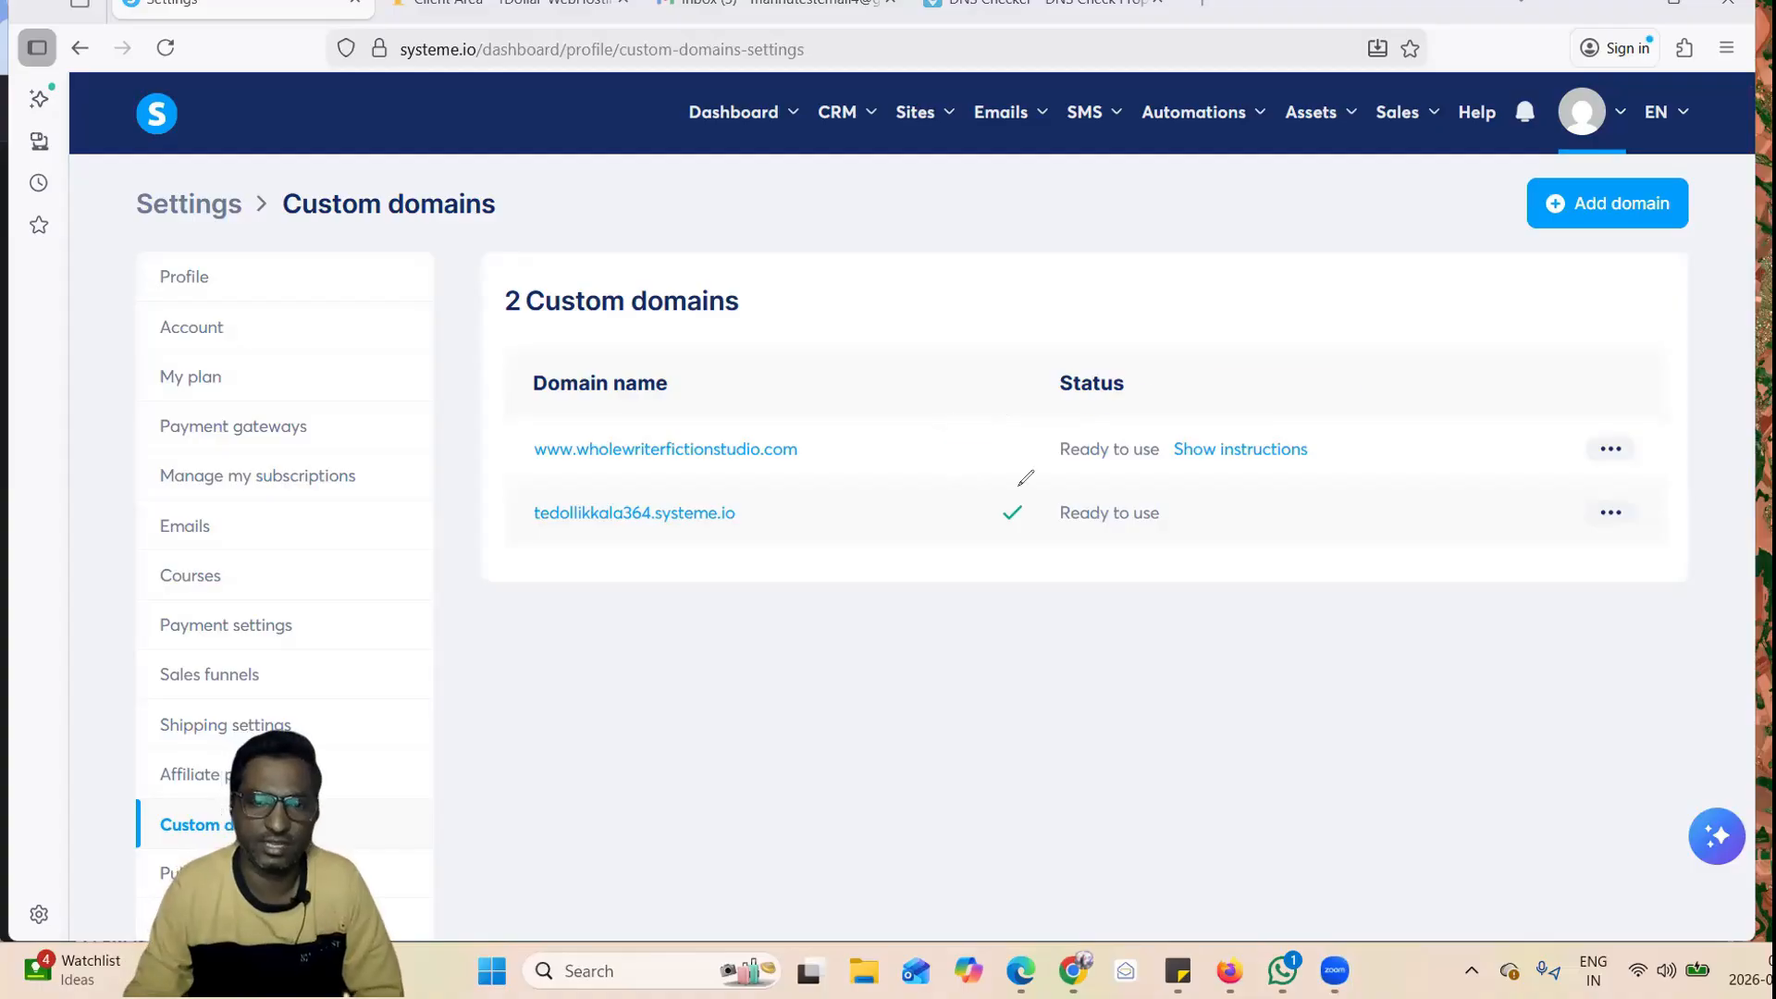
{"action": "left_click_drag", "start_coordinate": [939, 434], "coordinate": [1355, 383]}
{"action": "mouse_move", "coordinate": [939, 435]}
{"action": "left_mouse_down"}
{"action": "mouse_move", "coordinate": [1348, 491]}
{"action": "mouse_move", "coordinate": [1373, 399]}
{"action": "left_mouse_up"}
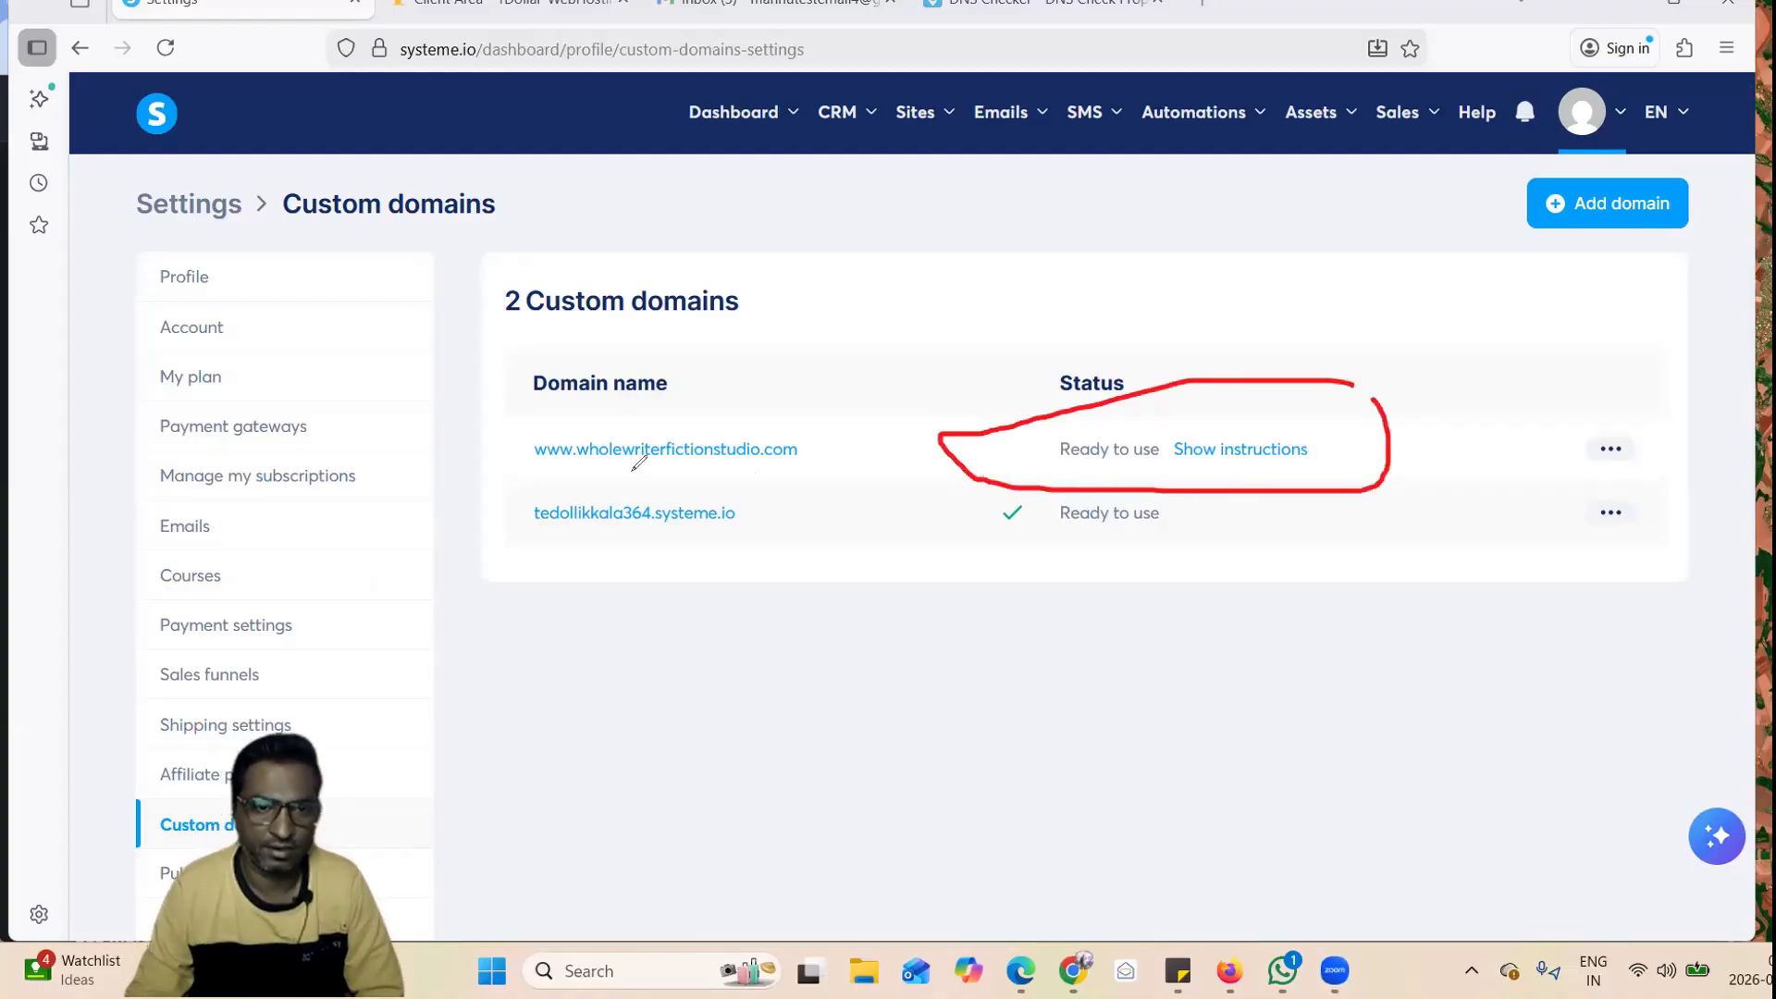
{"action": "mouse_move", "coordinate": [476, 482]}
{"action": "left_mouse_down"}
{"action": "mouse_move", "coordinate": [939, 461]}
{"action": "mouse_move", "coordinate": [1172, 473]}
{"action": "mouse_move", "coordinate": [1341, 410]}
{"action": "left_mouse_up"}
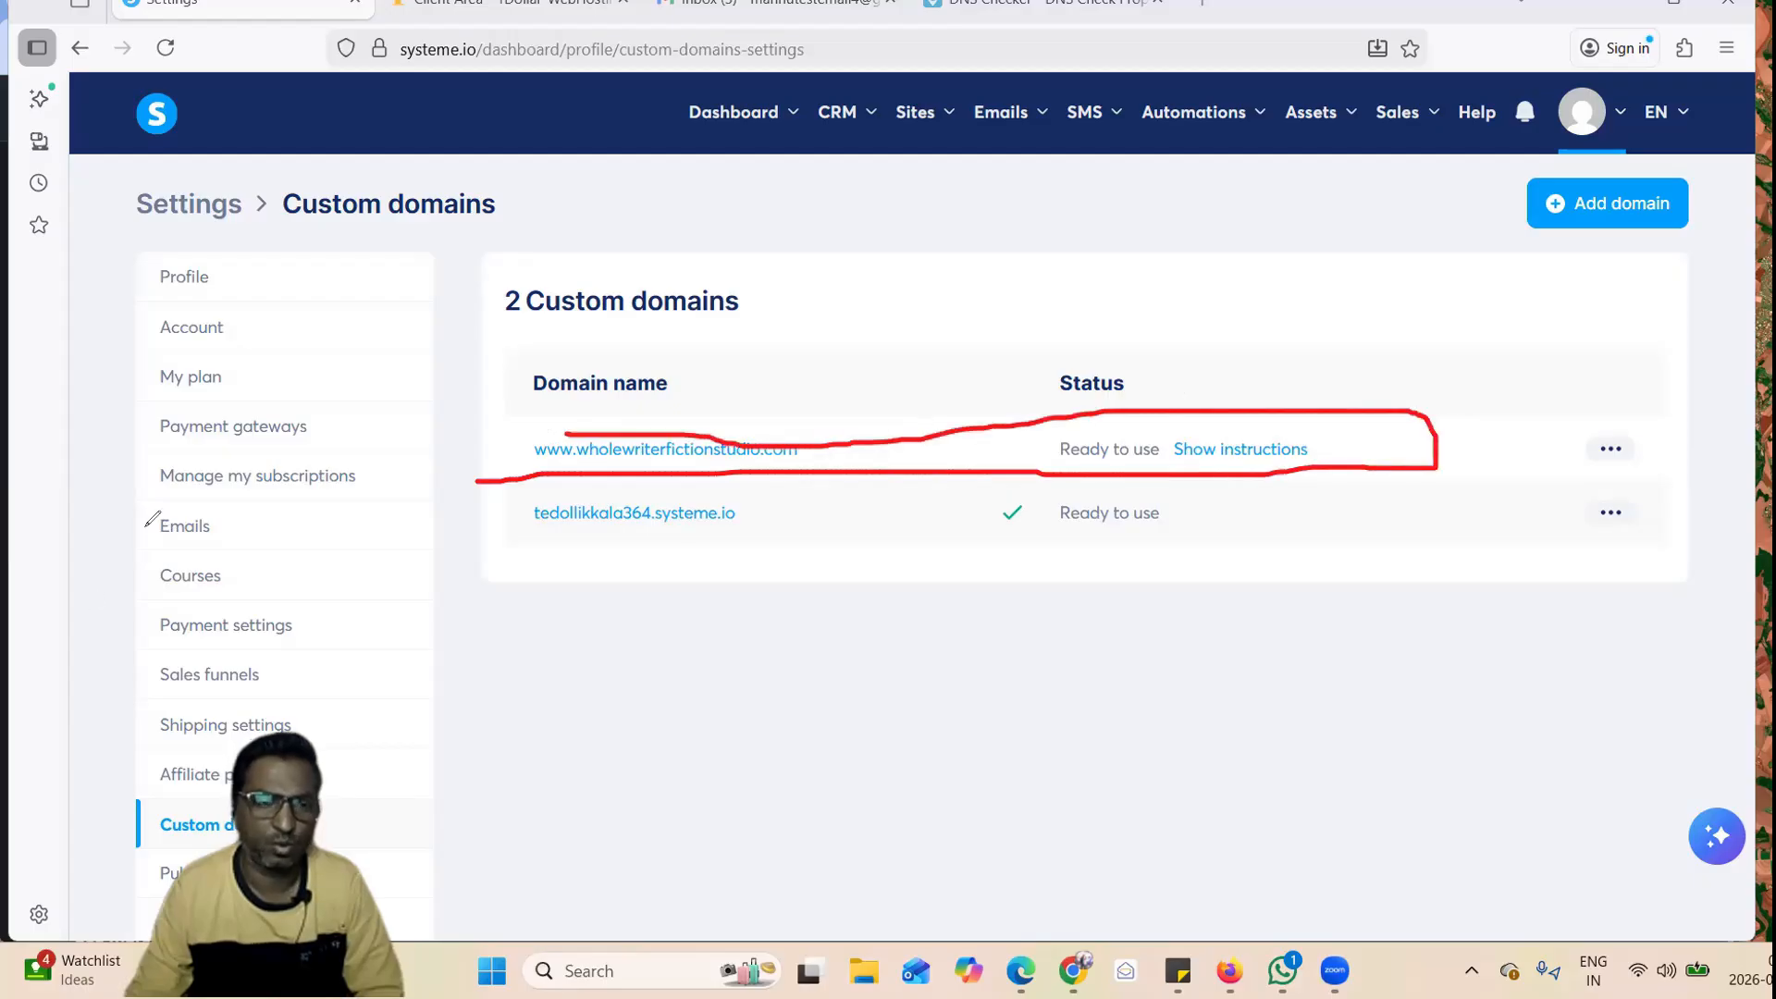
{"action": "left_click", "coordinate": [457, 601]}
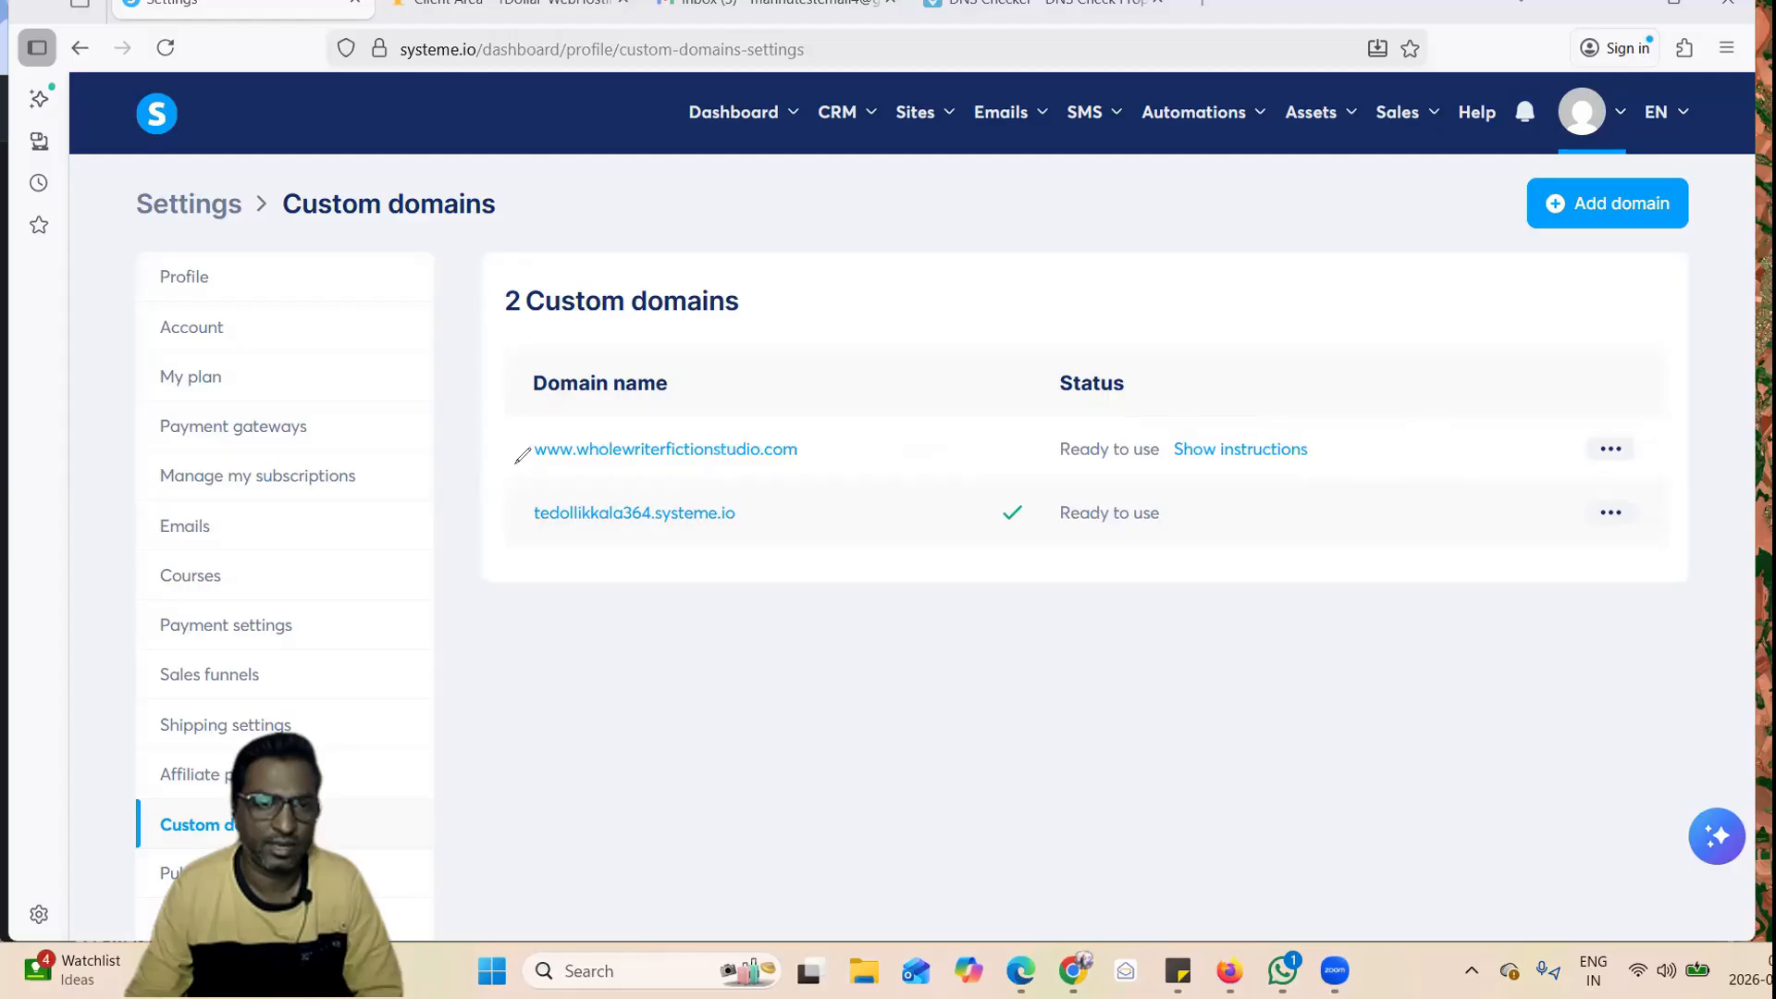
{"action": "left_click_drag", "start_coordinate": [523, 407], "coordinate": [1053, 410]}
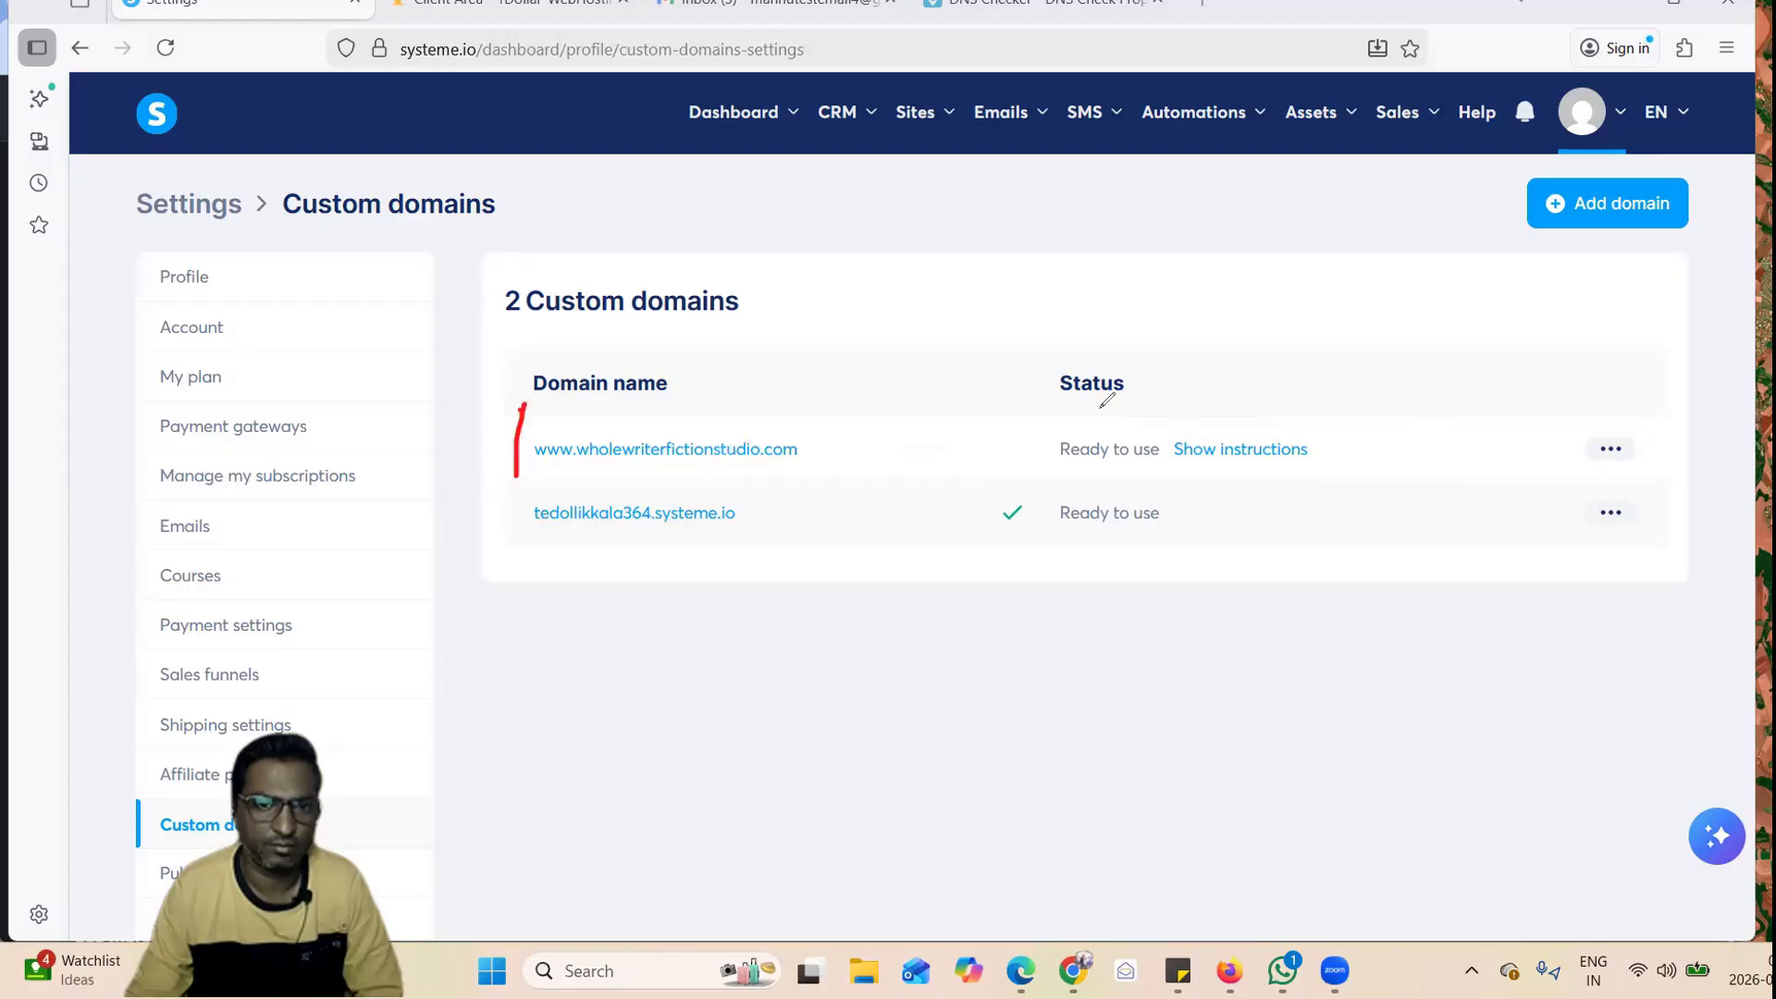
{"action": "mouse_move", "coordinate": [1353, 400]}
{"action": "left_mouse_down"}
{"action": "mouse_move", "coordinate": [1380, 399]}
{"action": "mouse_move", "coordinate": [1378, 476]}
{"action": "left_mouse_up"}
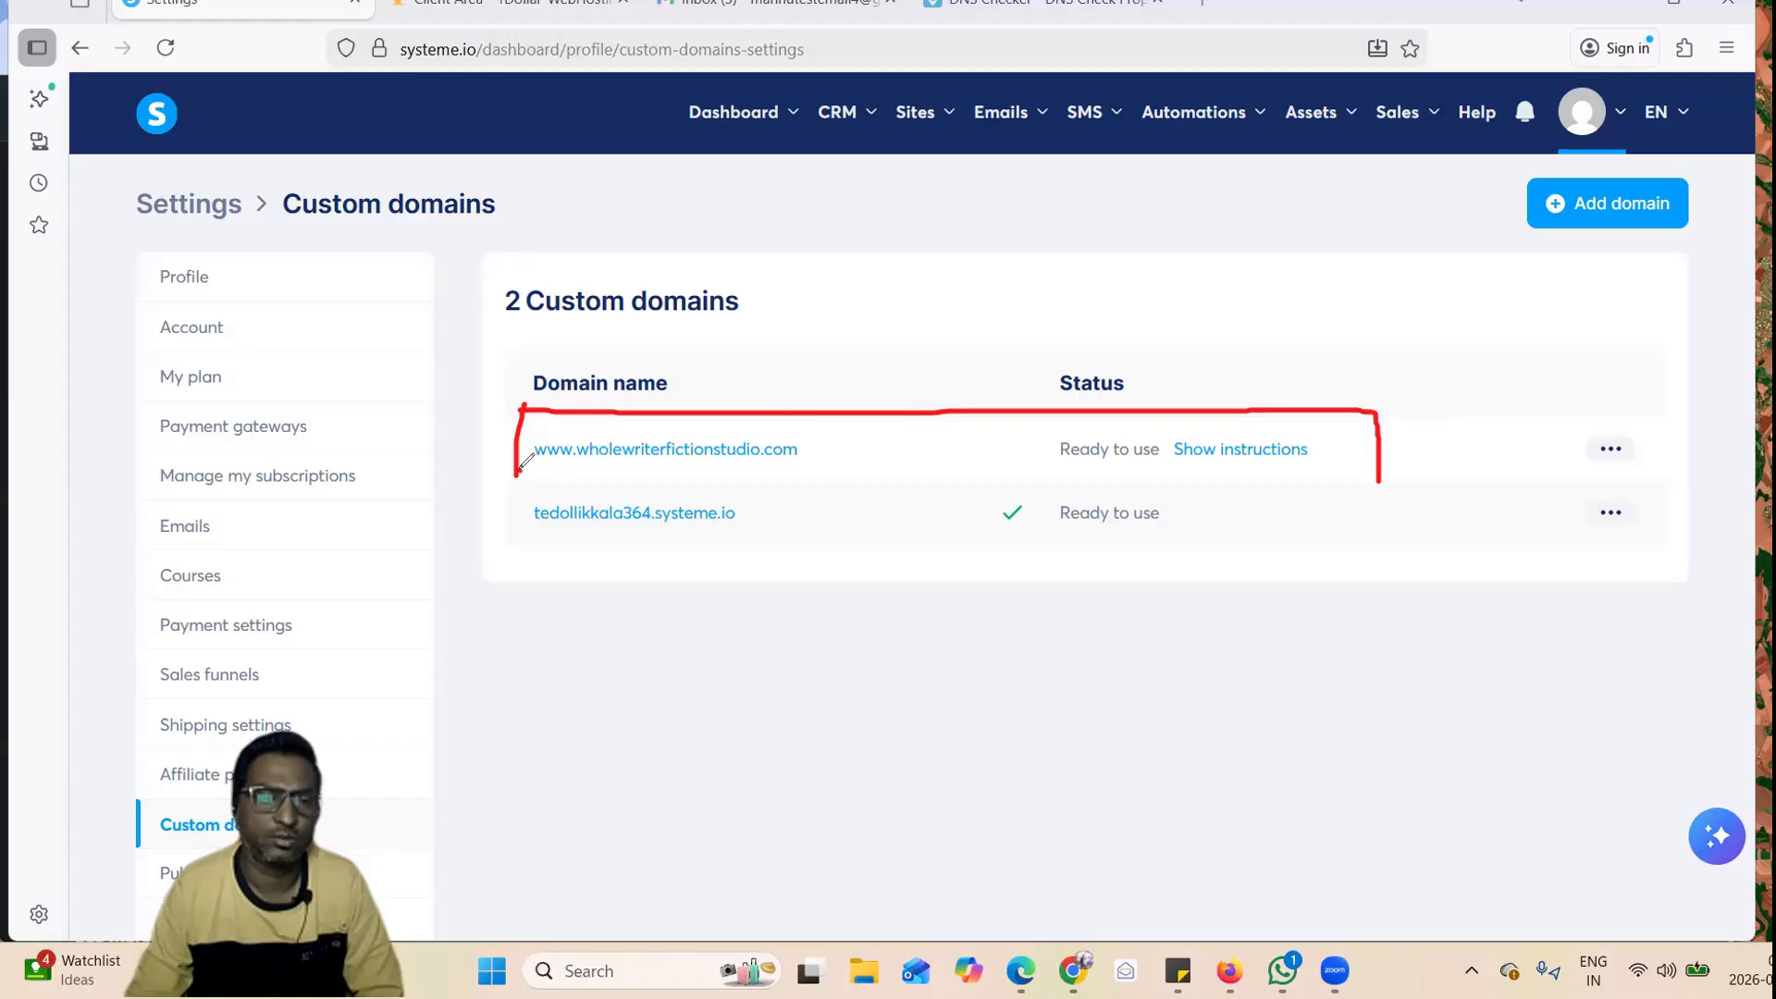
{"action": "left_click_drag", "start_coordinate": [518, 479], "coordinate": [650, 485]}
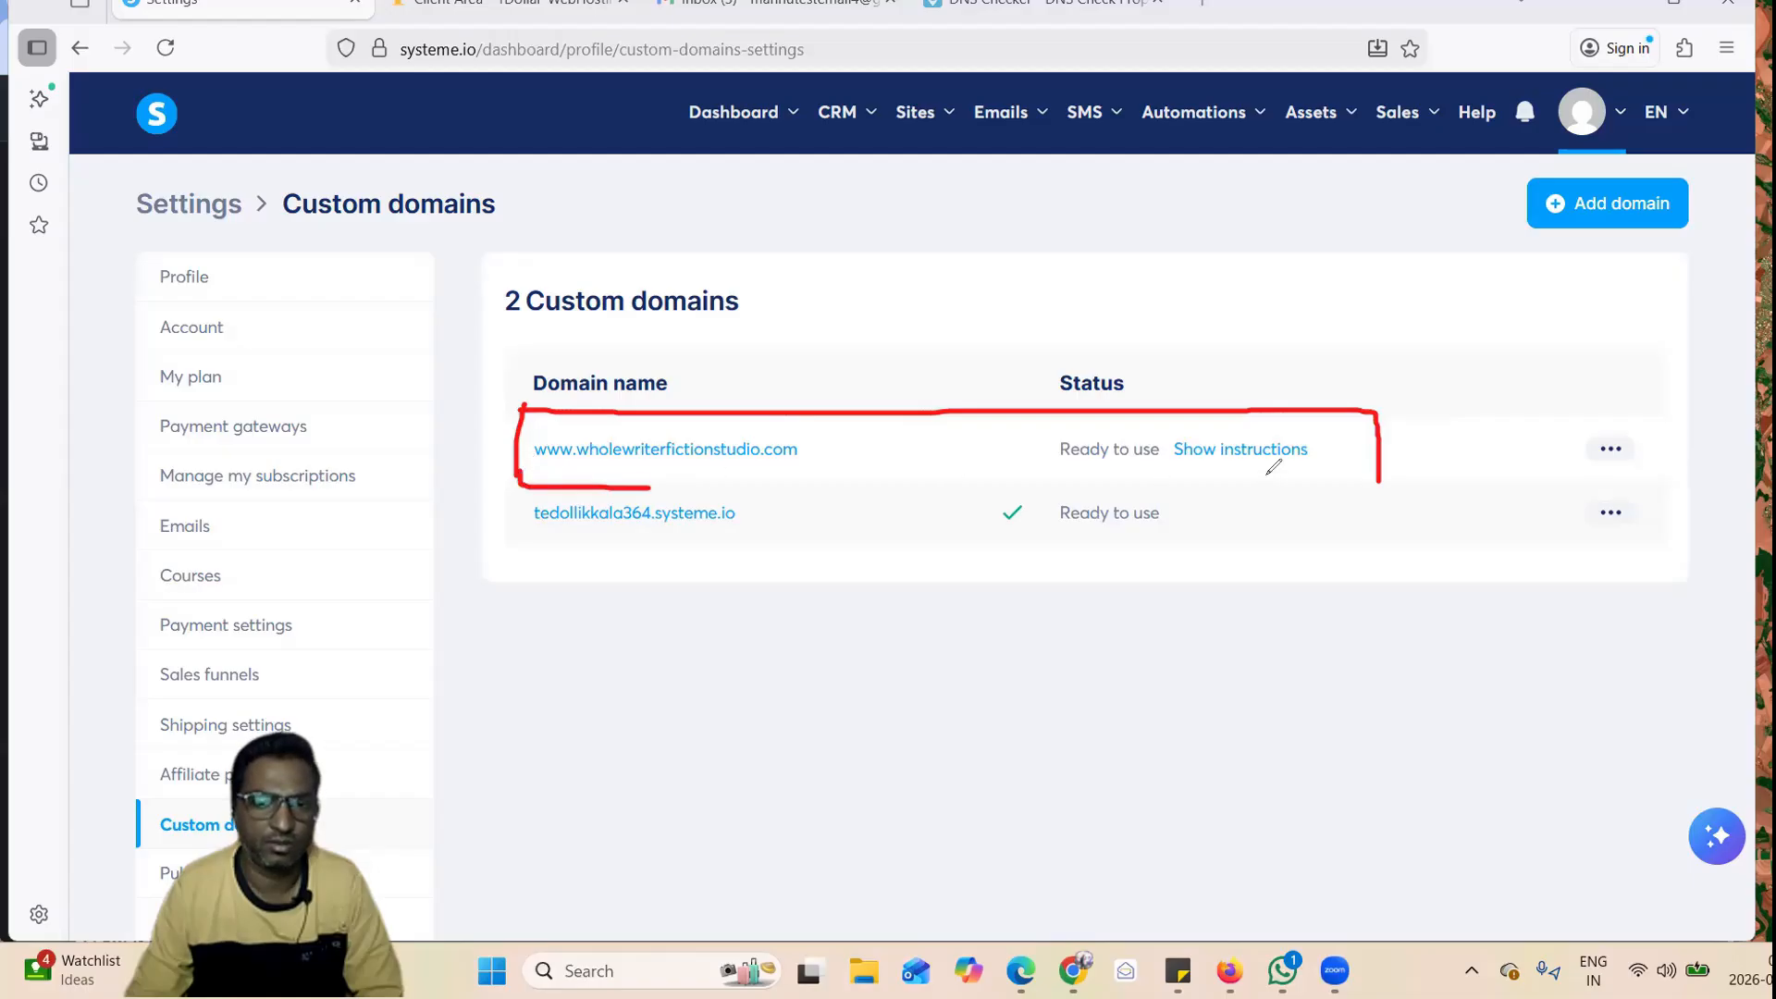
{"action": "left_click_drag", "start_coordinate": [1272, 470], "coordinate": [1388, 468]}
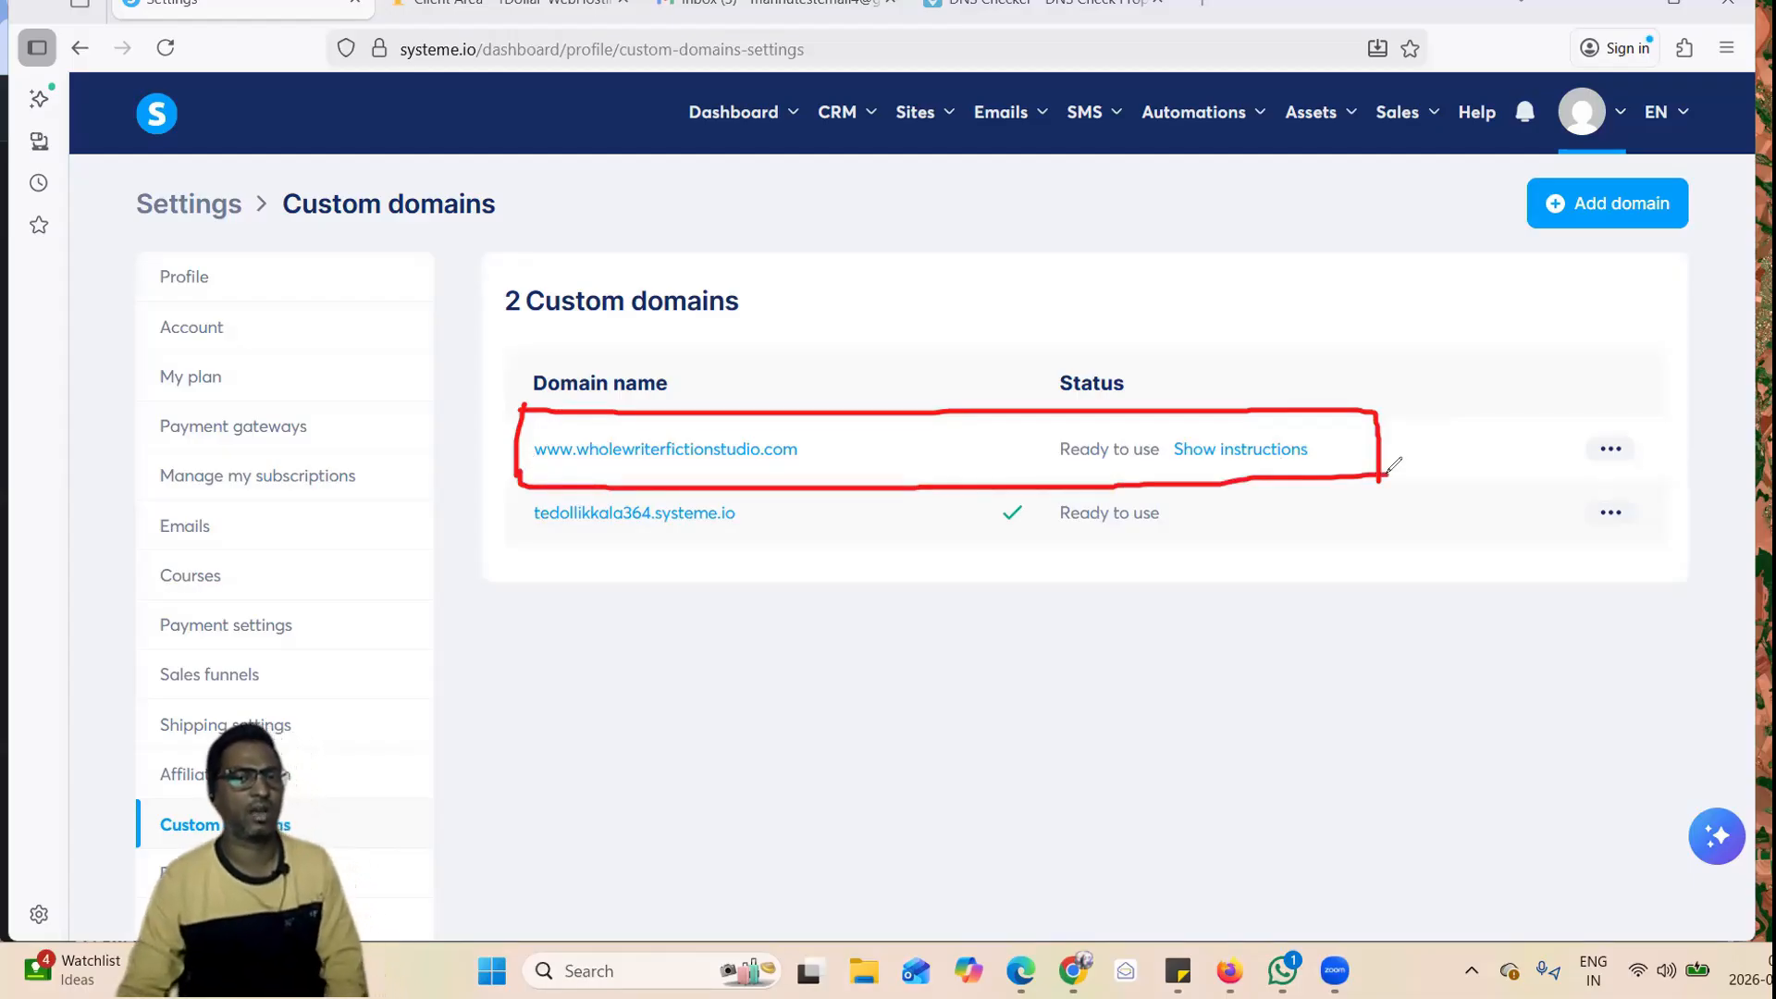